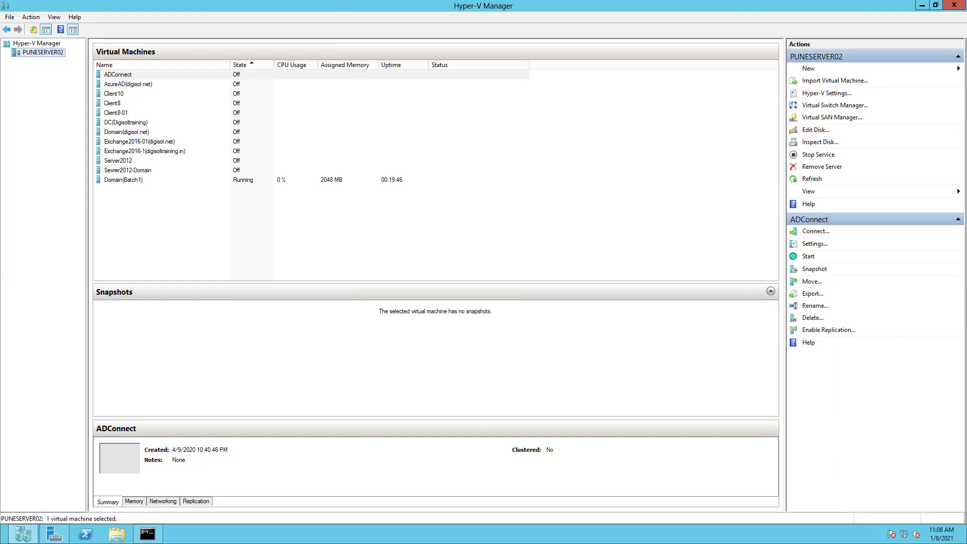
# Step: Start the Client10 virtual machine from its right-click menu
pyautogui.moveTo(2, 541)
pyautogui.click(114, 94)
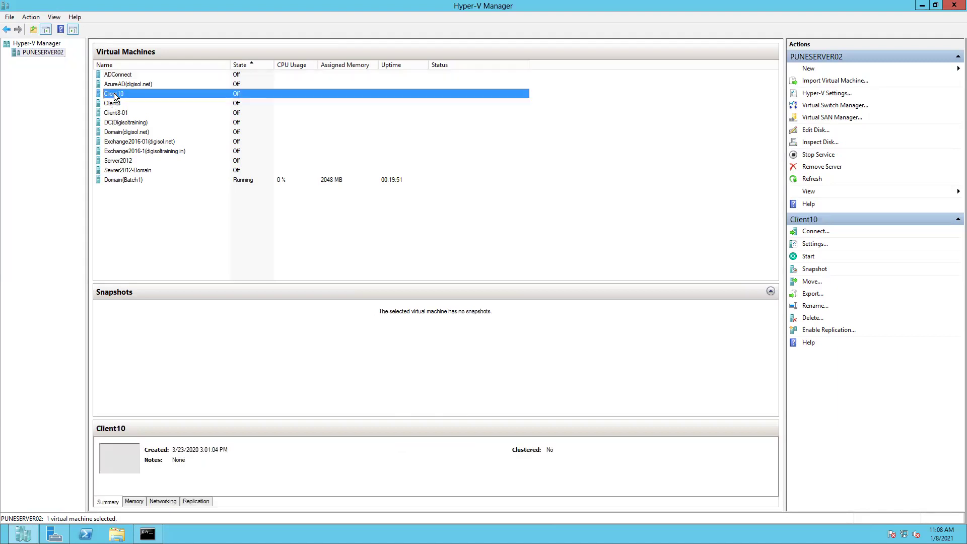
pyautogui.rightClick(114, 94)
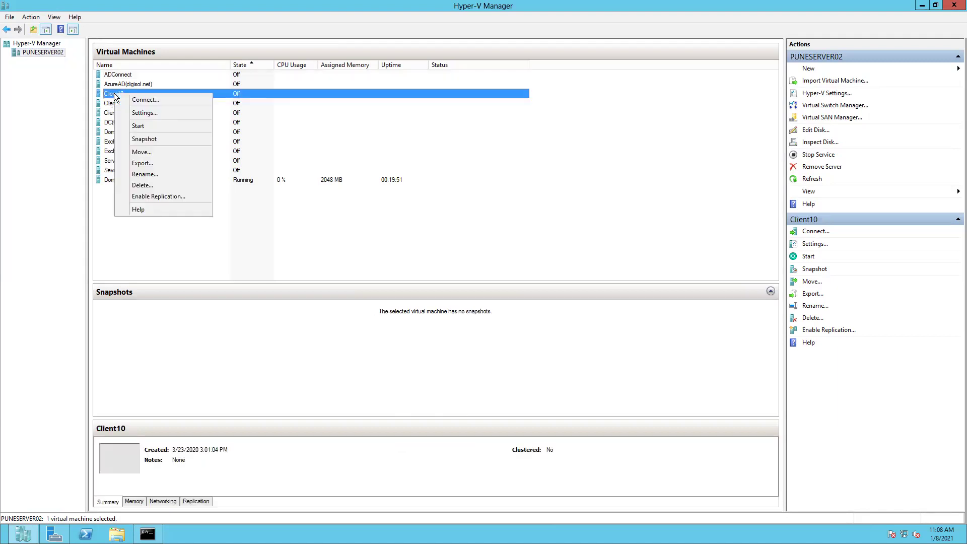
pyautogui.click(146, 126)
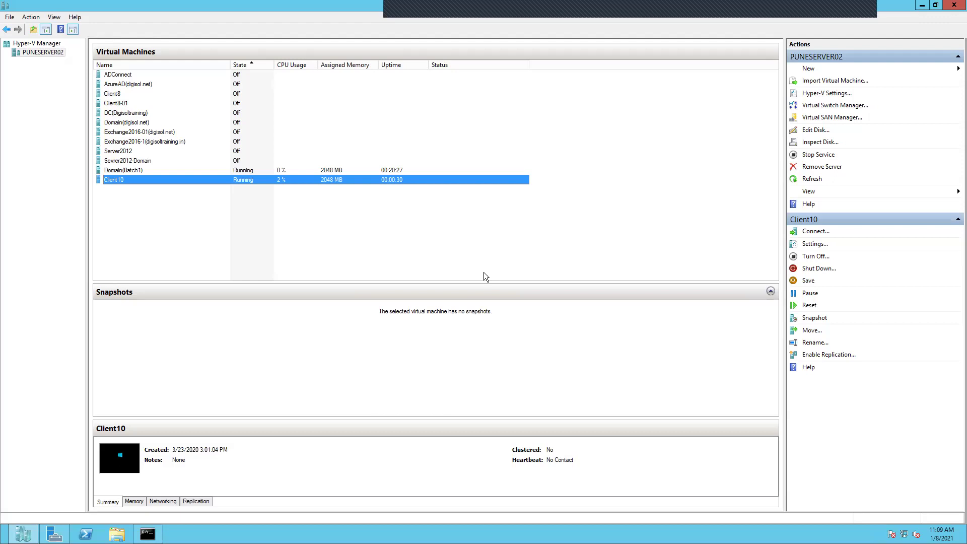
# Step: Close the command prompt window from its taskbar preview
pyautogui.press('Up')
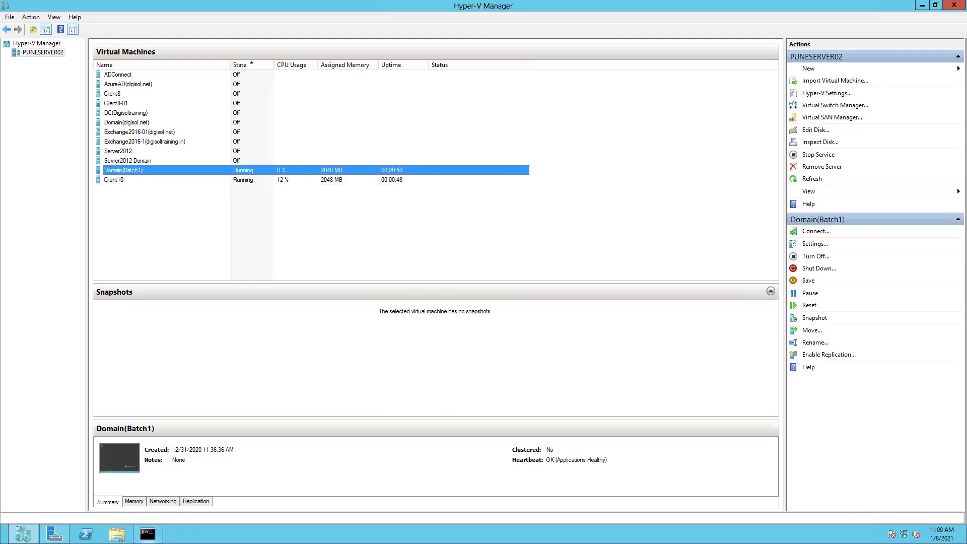
pyautogui.moveTo(157, 533)
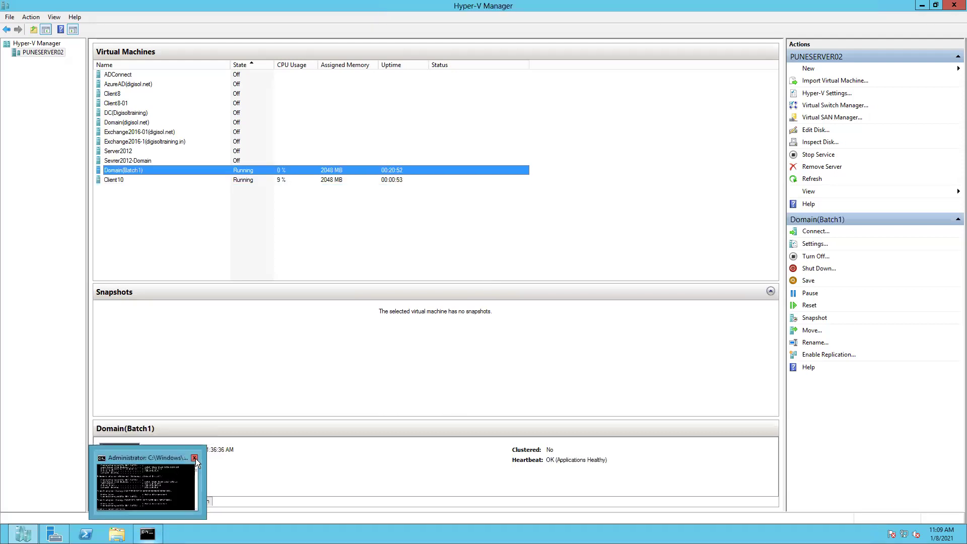
pyautogui.click(195, 458)
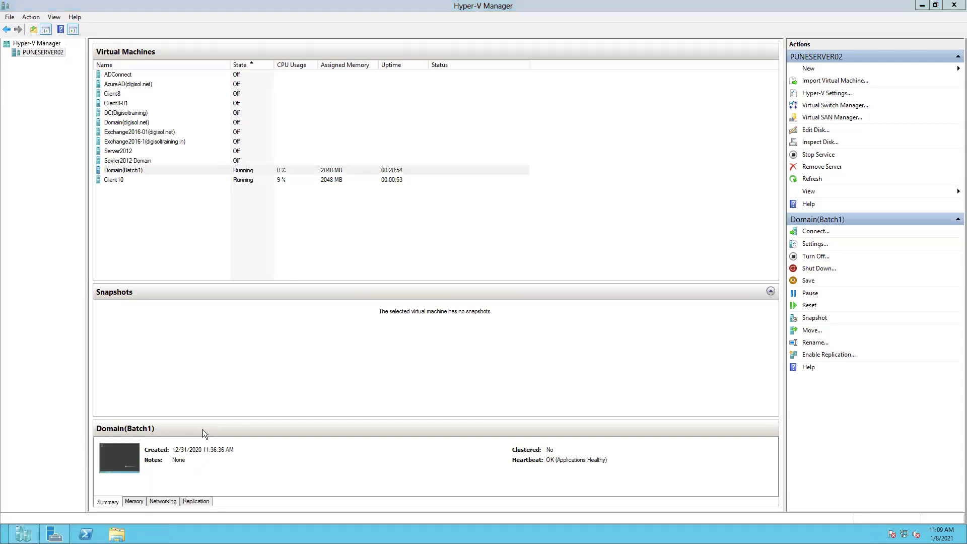
# Step: Connect to the Domain(Batch1) virtual machine, undoing an accidental rename first
pyautogui.doubleClick(125, 172)
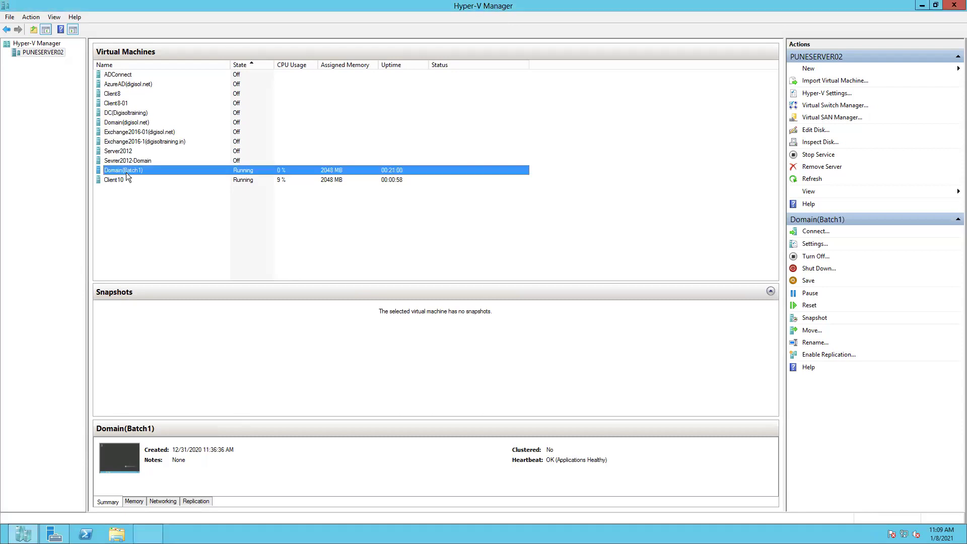
pyautogui.click(163, 221)
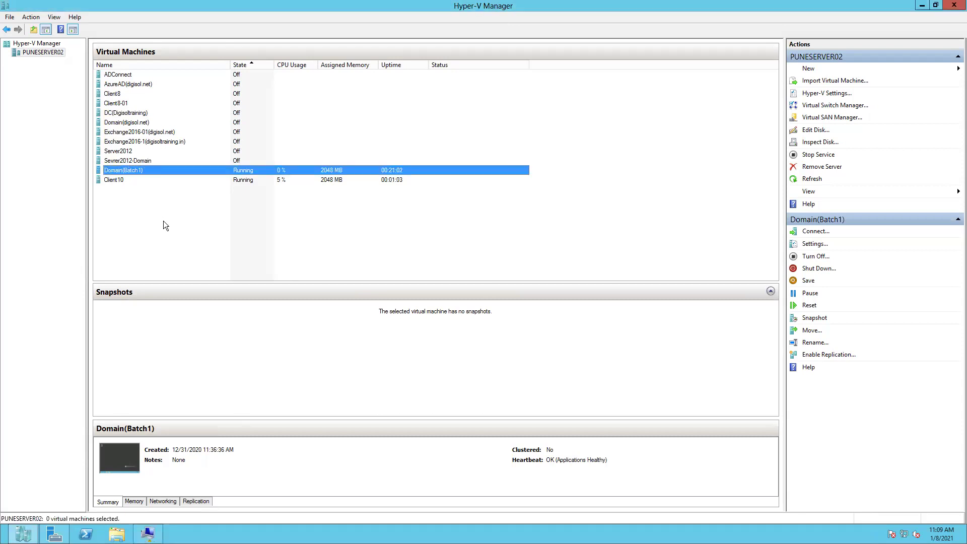
pyautogui.click(133, 172)
pyautogui.rightClick(133, 172)
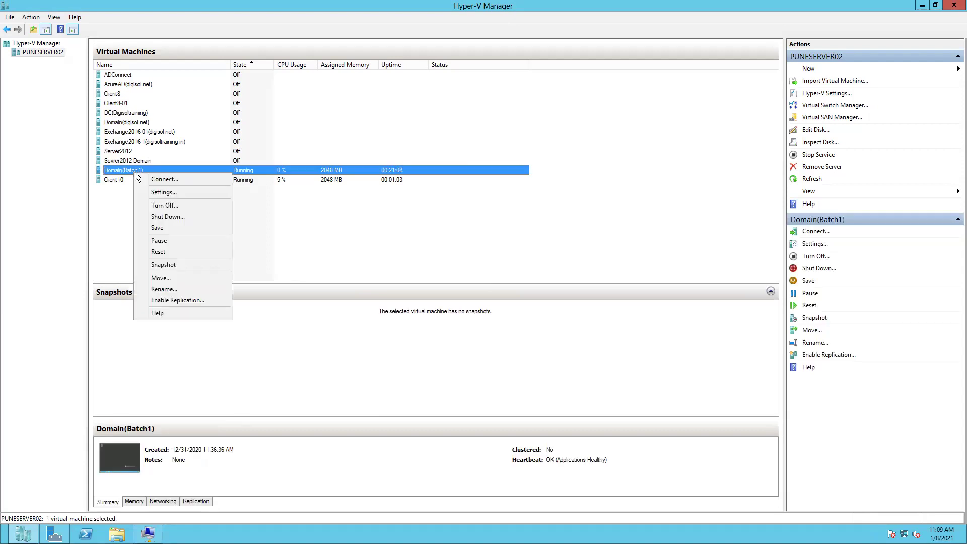
pyautogui.click(163, 180)
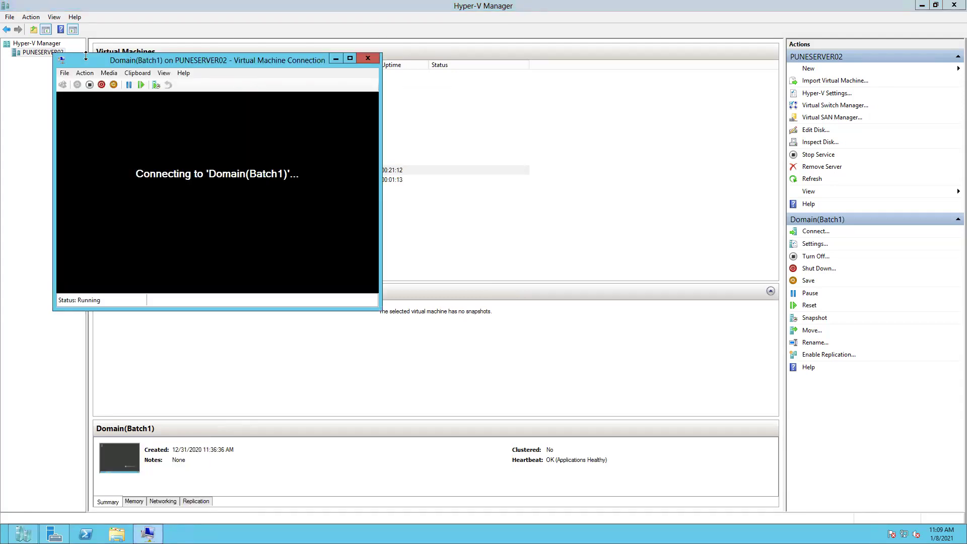
# Step: Put the Domain(Batch1) connection into View > Full Screen Mode and slide the connection bar left
pyautogui.moveTo(89, 60); pyautogui.dragTo(255, 88)
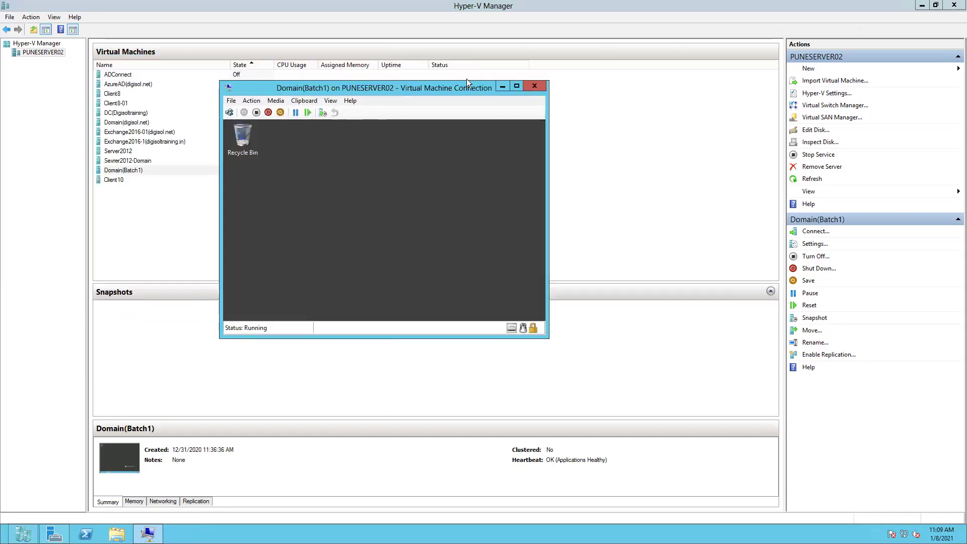
pyautogui.click(332, 99)
pyautogui.click(339, 110)
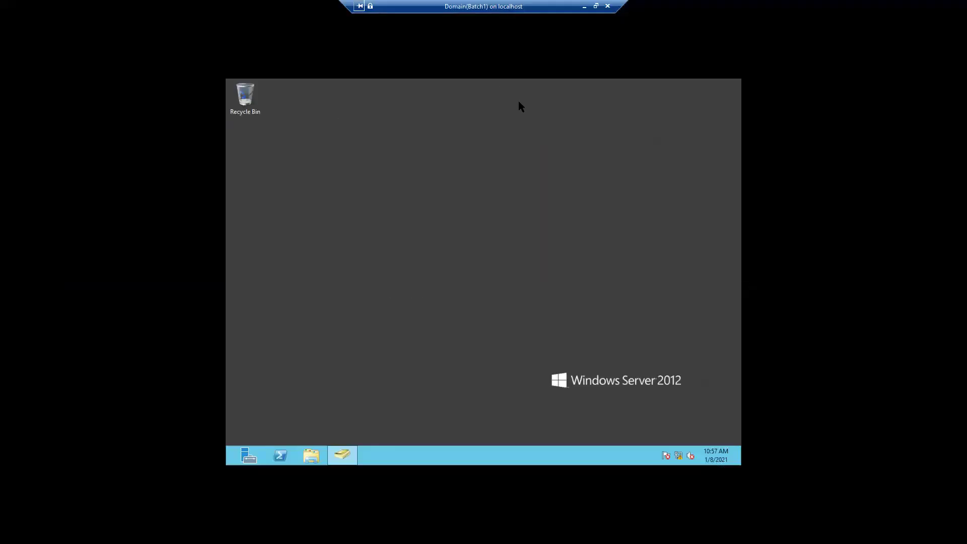
pyautogui.moveTo(375, 7); pyautogui.dragTo(183, 7)
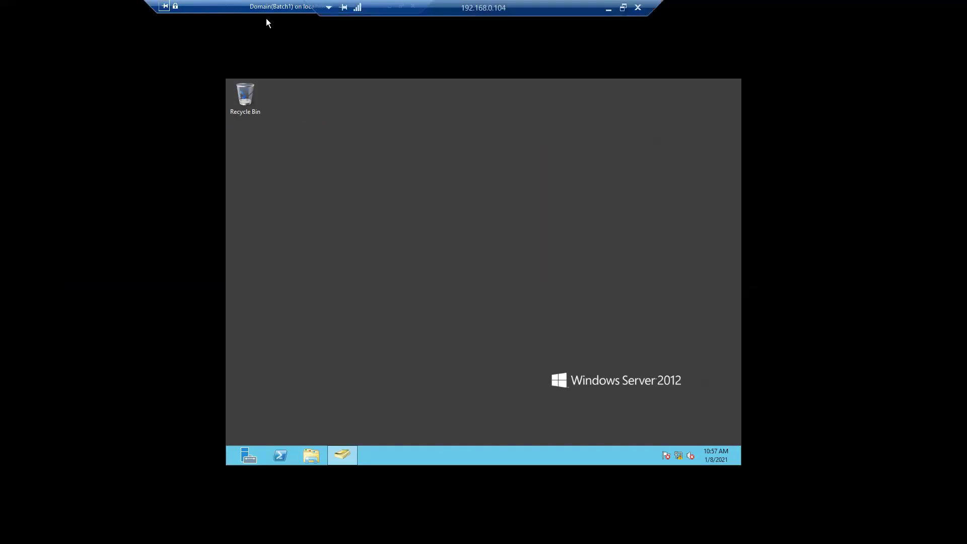
pyautogui.moveTo(211, 10); pyautogui.dragTo(122, 9)
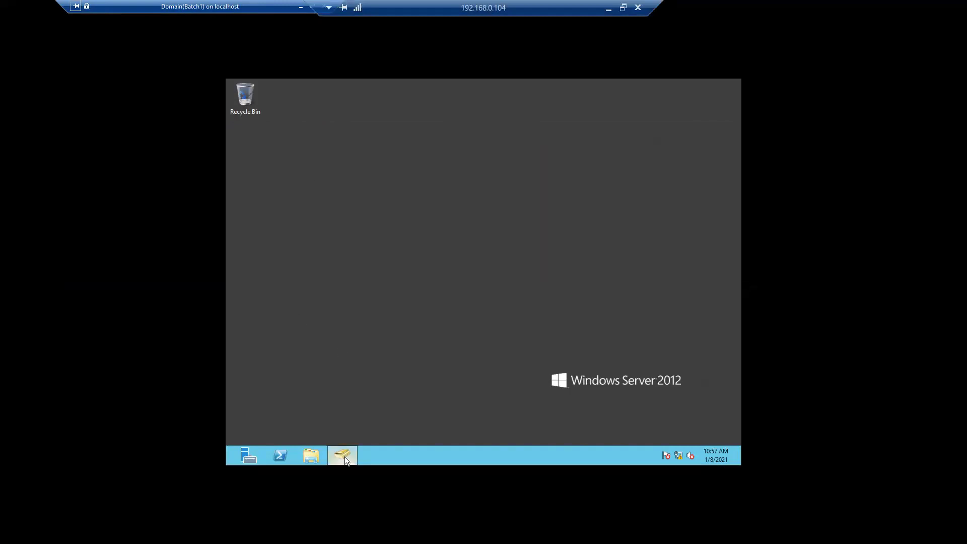
pyautogui.moveTo(344, 456)
pyautogui.click(356, 410)
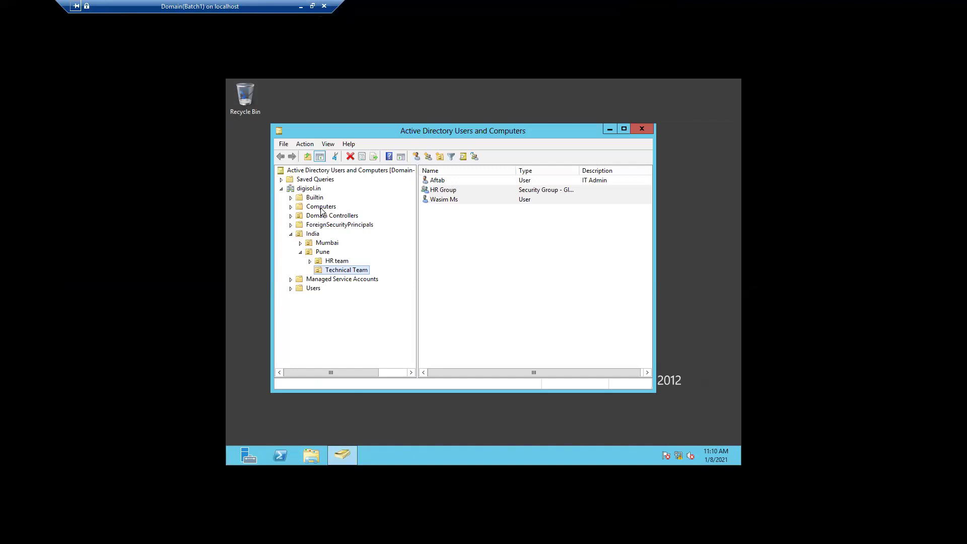
pyautogui.click(309, 189)
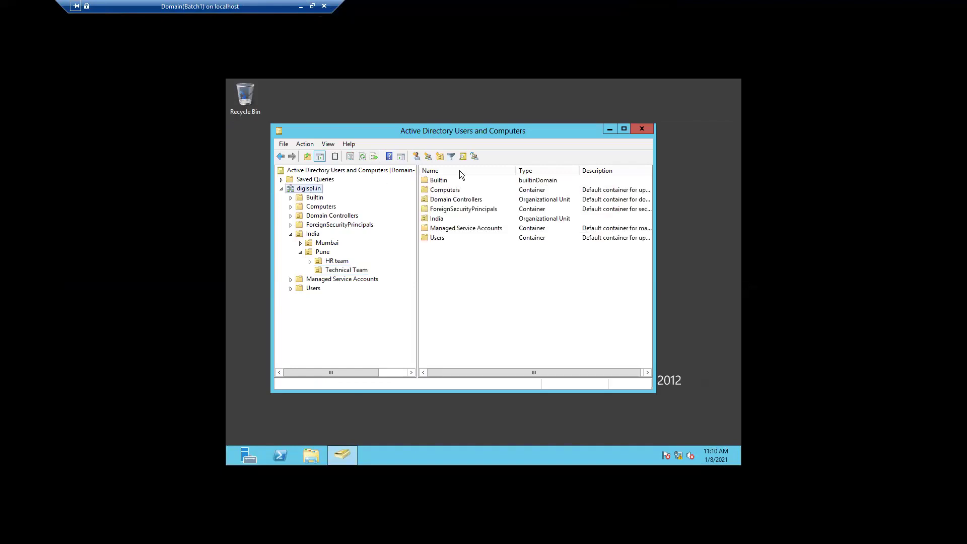
pyautogui.click(606, 131)
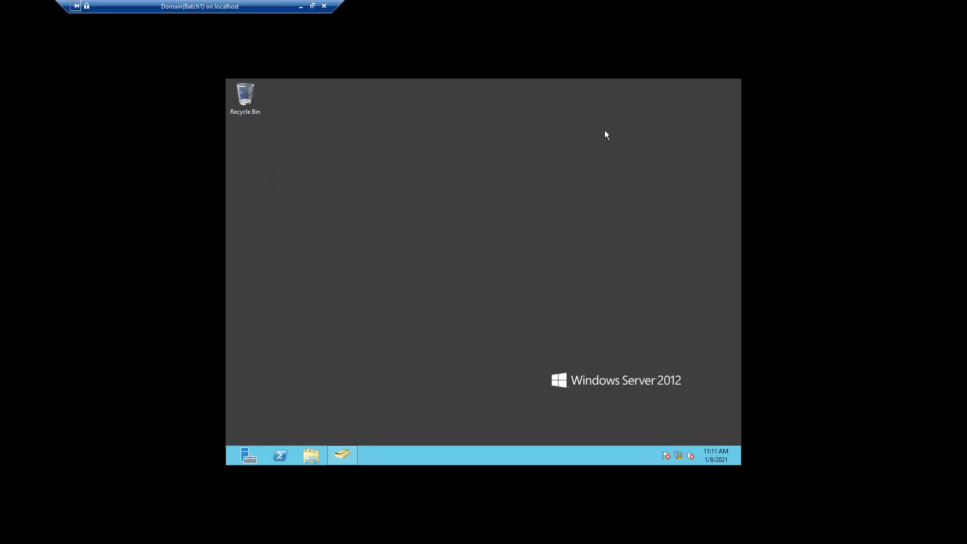
# Step: Browse a maximized File Explorer to C:\Windows\NTDS to list ntds.dit
pyautogui.click(312, 455)
pyautogui.click(327, 292)
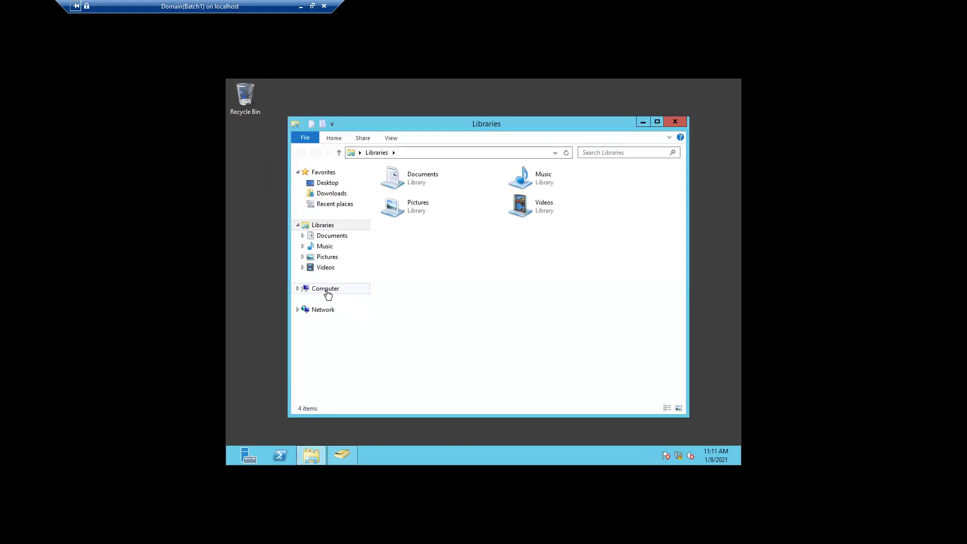
pyautogui.click(656, 122)
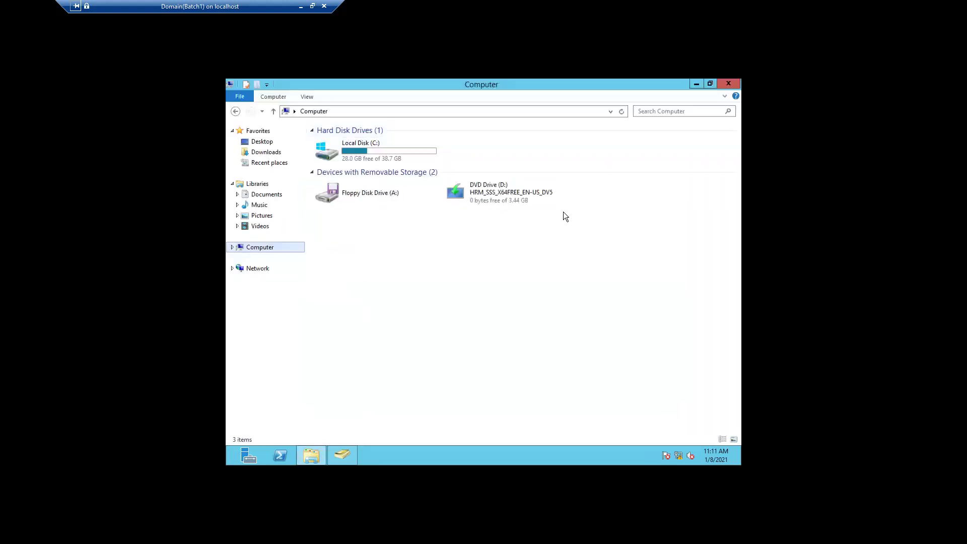
pyautogui.doubleClick(363, 152)
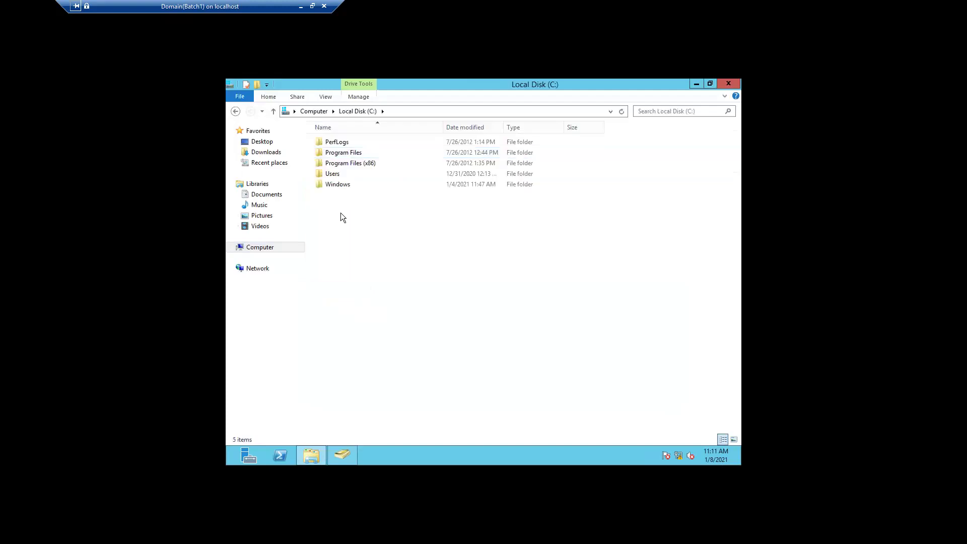
pyautogui.doubleClick(335, 184)
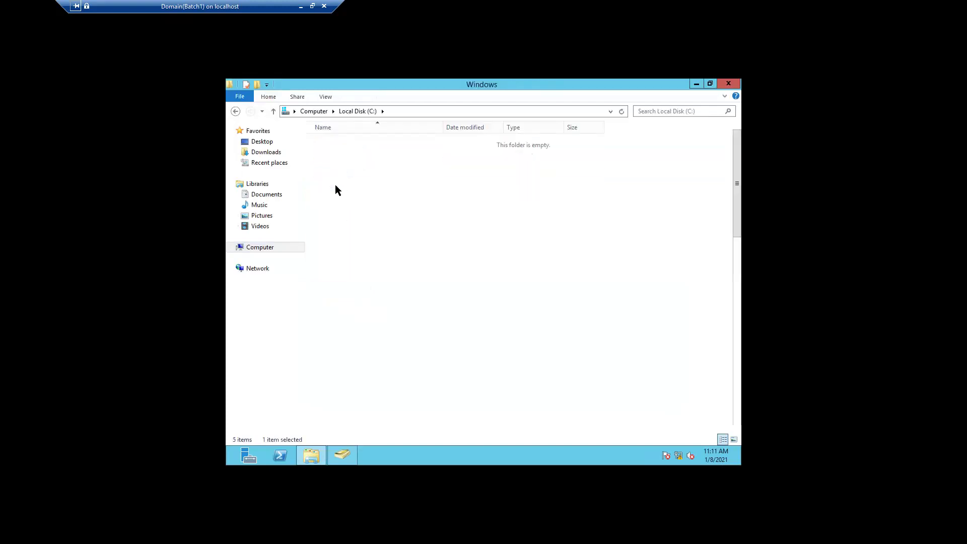
pyautogui.click(336, 186)
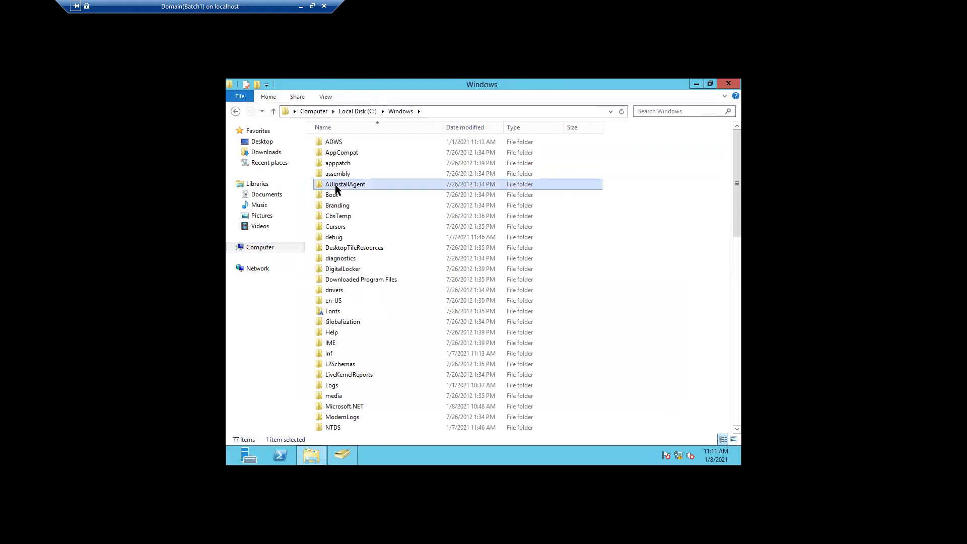
pyautogui.doubleClick(336, 428)
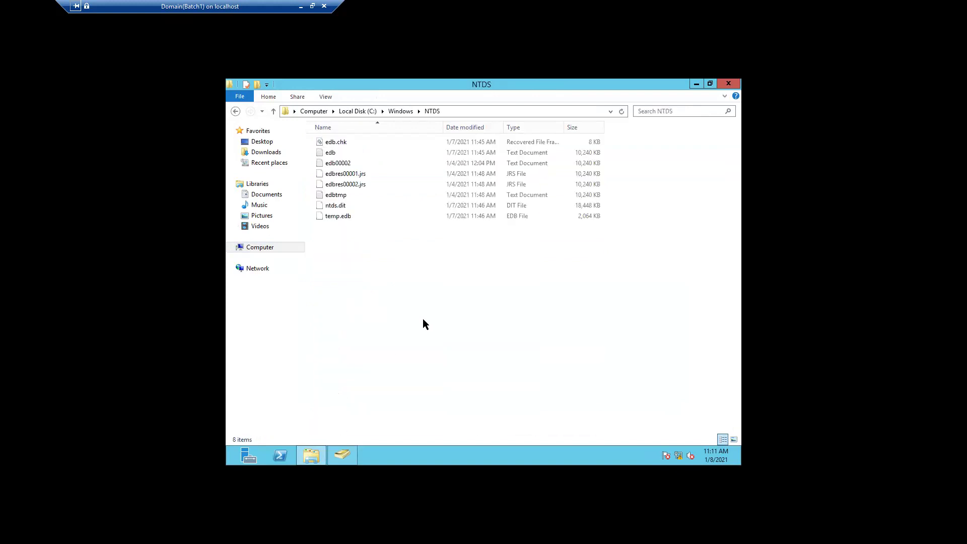
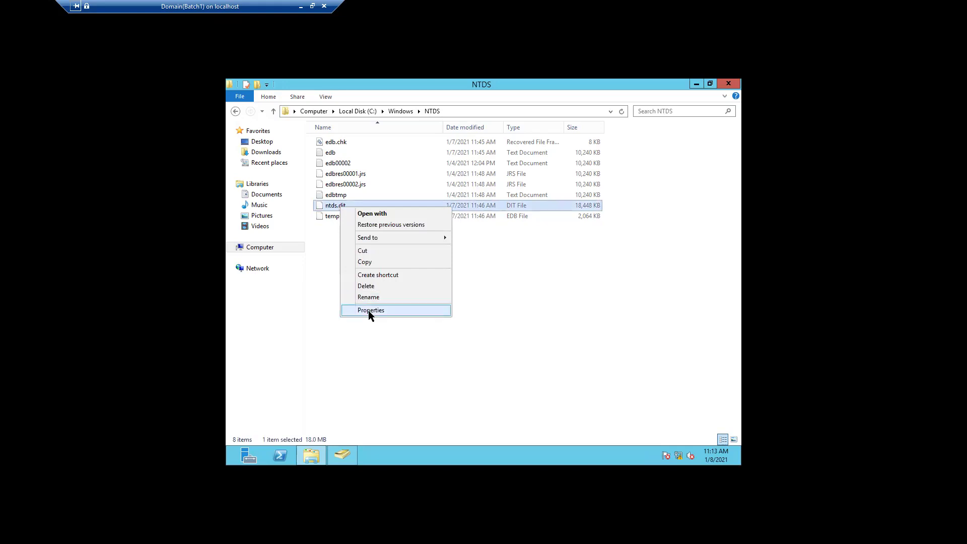
# Step: Inspect ntds.dit's Properties on the General and Details tabs, then close the dialog with OK
pyautogui.click(367, 310)
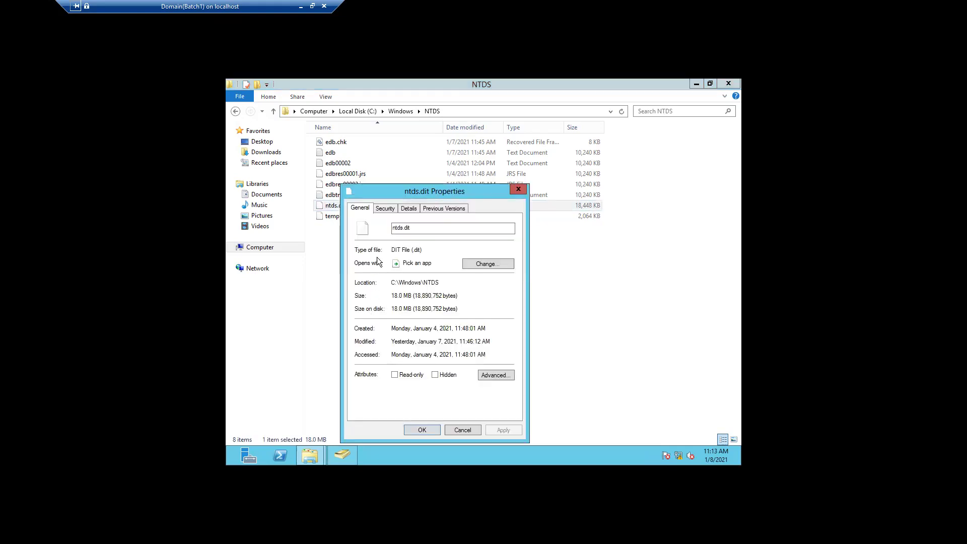
pyautogui.click(409, 212)
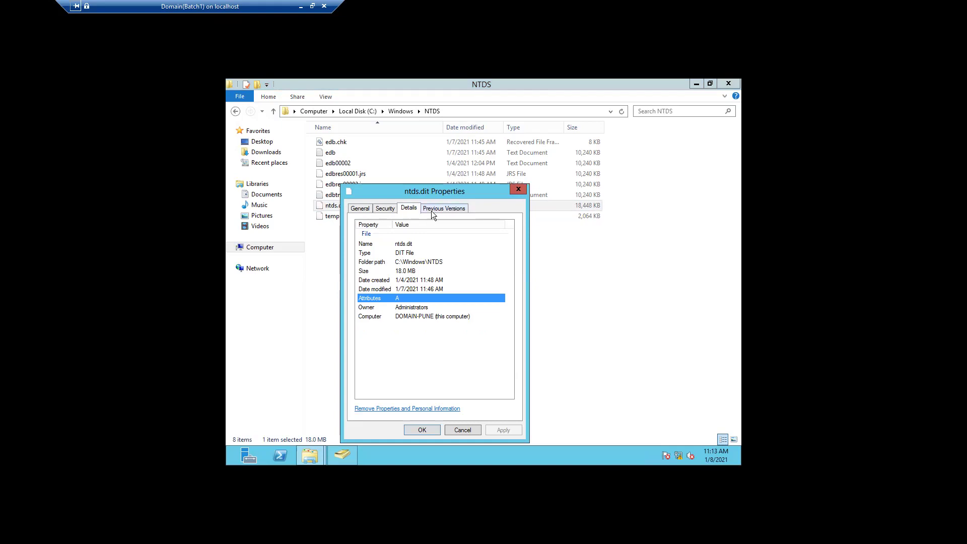
pyautogui.click(518, 190)
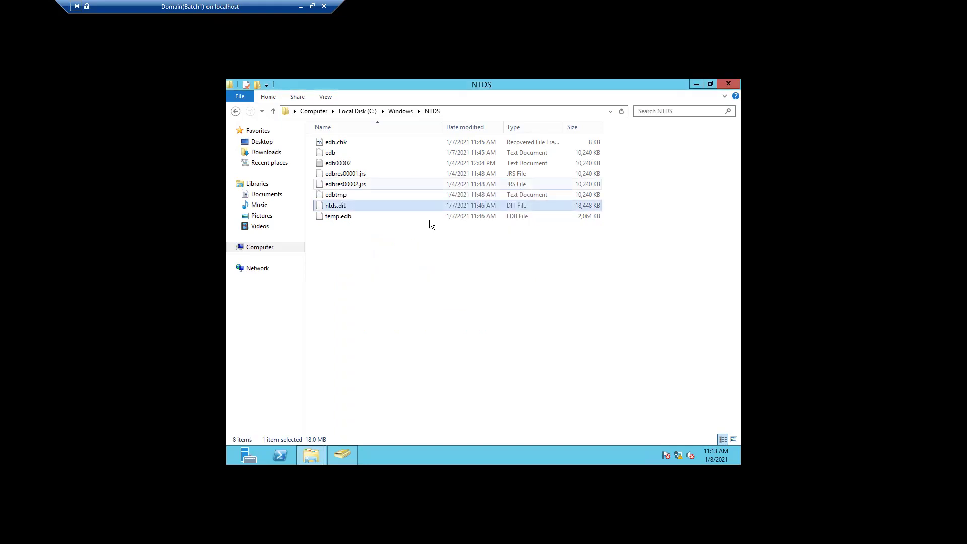
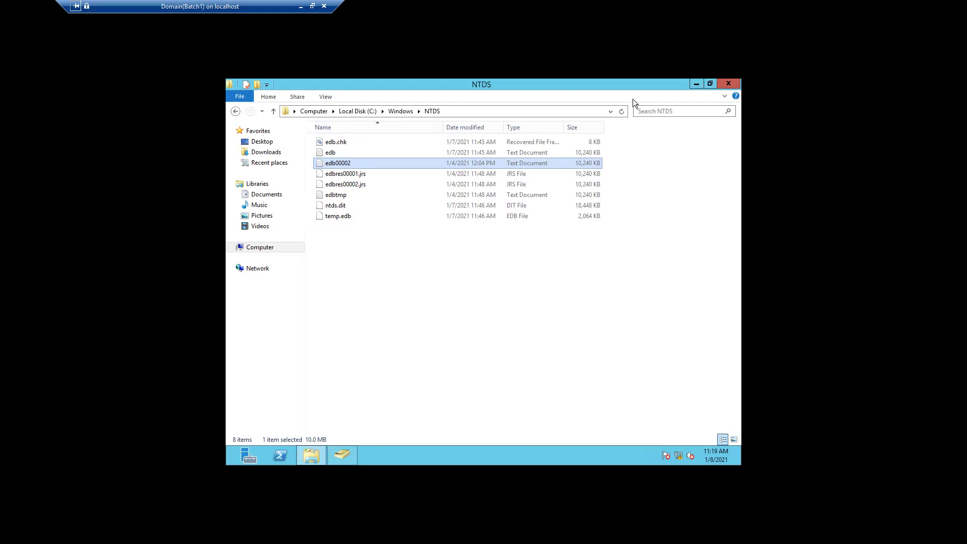
# Step: Minimize the NTDS folder window and restore Active Directory Users and Computers from the taskbar
pyautogui.click(695, 89)
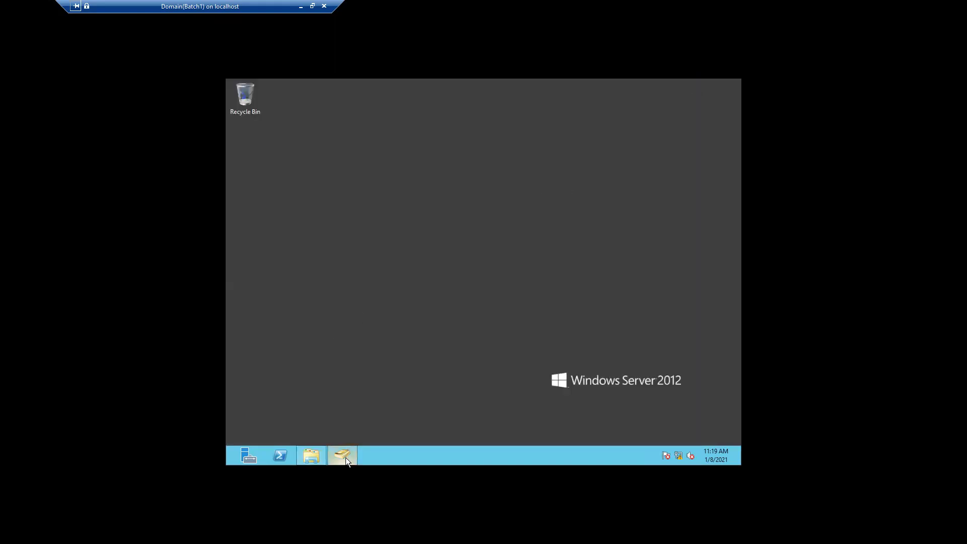
pyautogui.moveTo(345, 453)
pyautogui.click(352, 409)
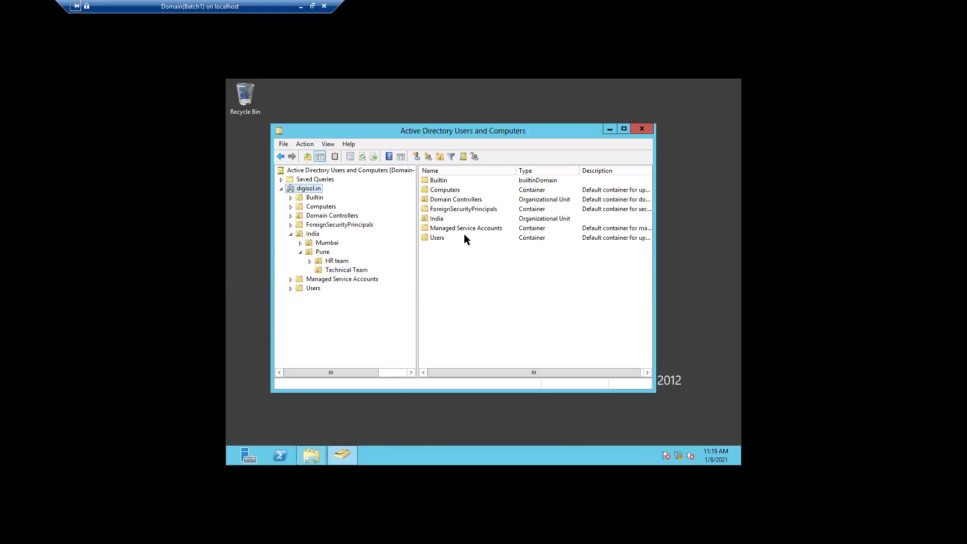
# Step: Select the Technical Team OU under India › Pune and bring up its context menu
pyautogui.click(335, 270)
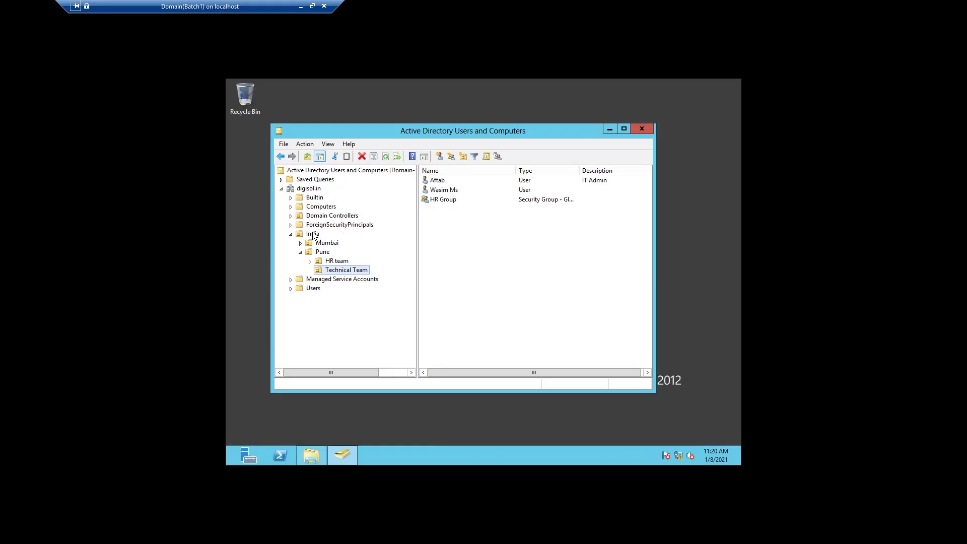
pyautogui.rightClick(348, 270)
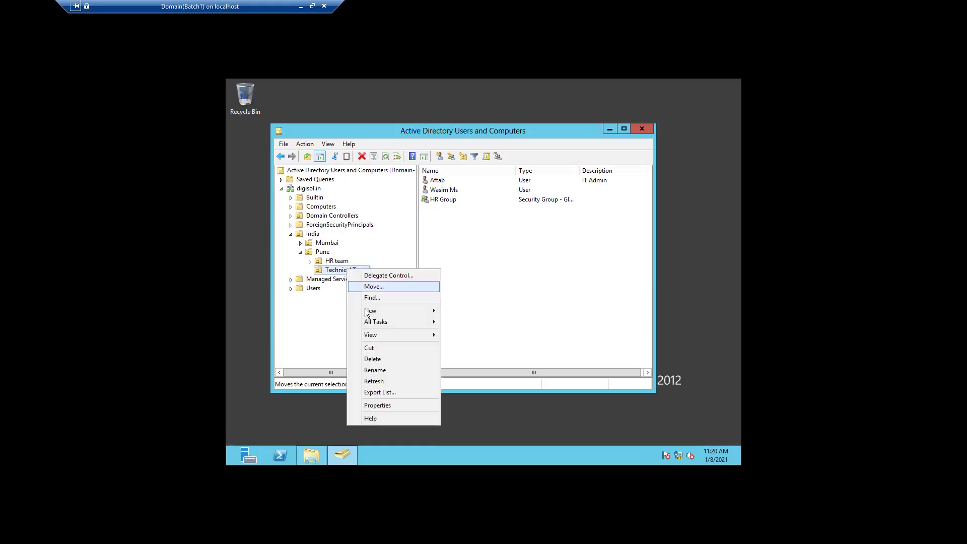
# Step: Start a New › User in Technical Team and enter the user's first name
pyautogui.moveTo(387, 309)
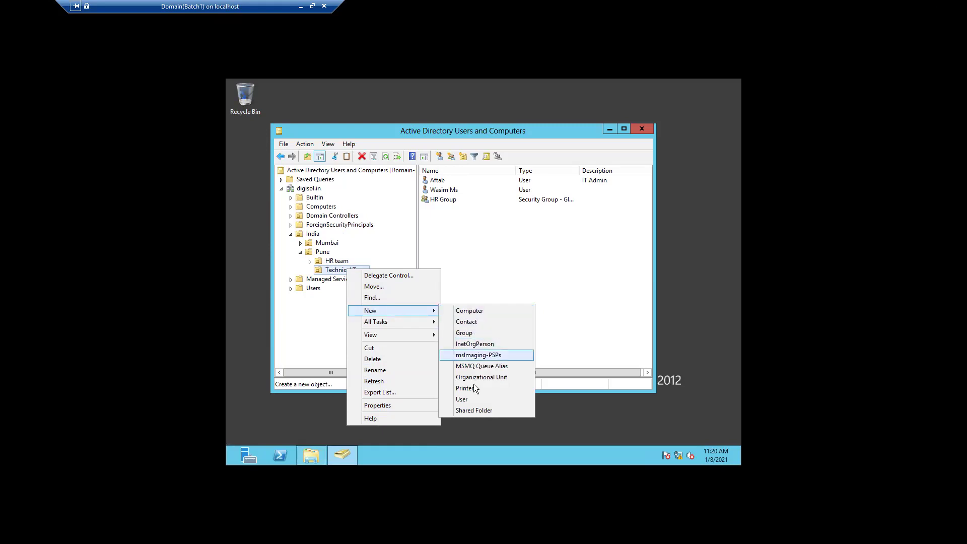
pyautogui.click(472, 402)
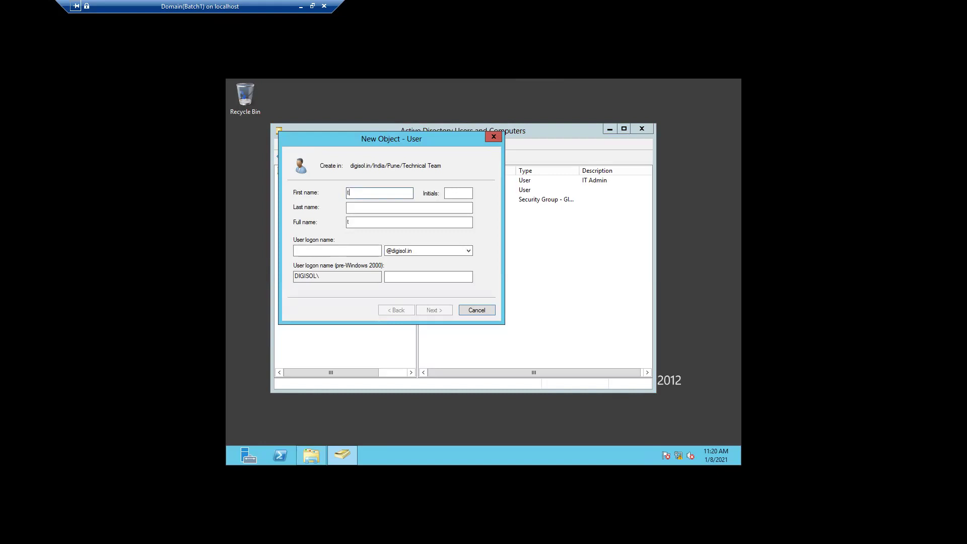
pyautogui.write('tanw')
pyautogui.press('BackSpace')
pyautogui.press('BackSpace')
pyautogui.press('BackSpace')
pyautogui.press('BackSpace')
pyautogui.press('BackSpace')
pyautogui.write('an')
pyautogui.write('weee')
pyautogui.press('BackSpace')
# Step: Fill in the user's last name and user logon name
pyautogui.click(348, 207)
pyautogui.write('ikh')
pyautogui.press('Tab')
pyautogui.click(337, 250)
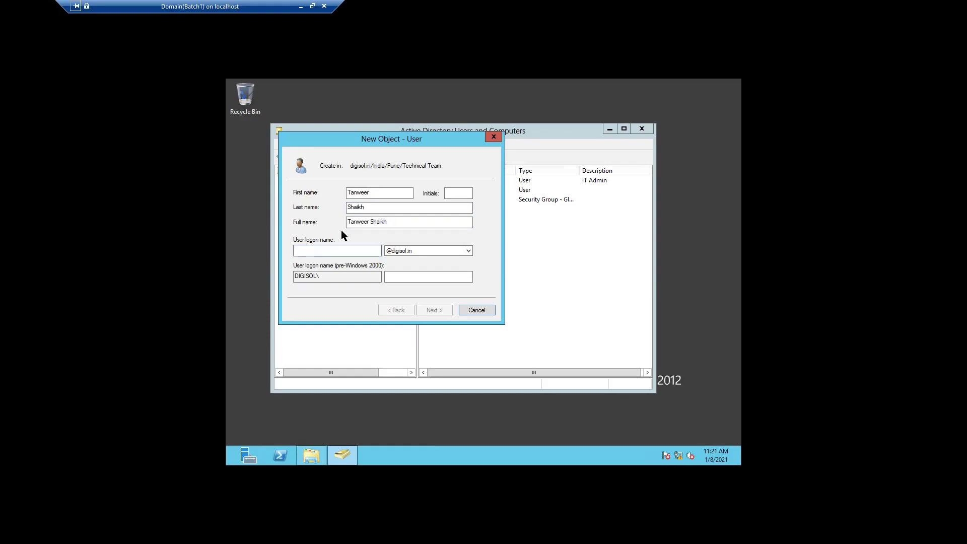
pyautogui.write('Tanweer')
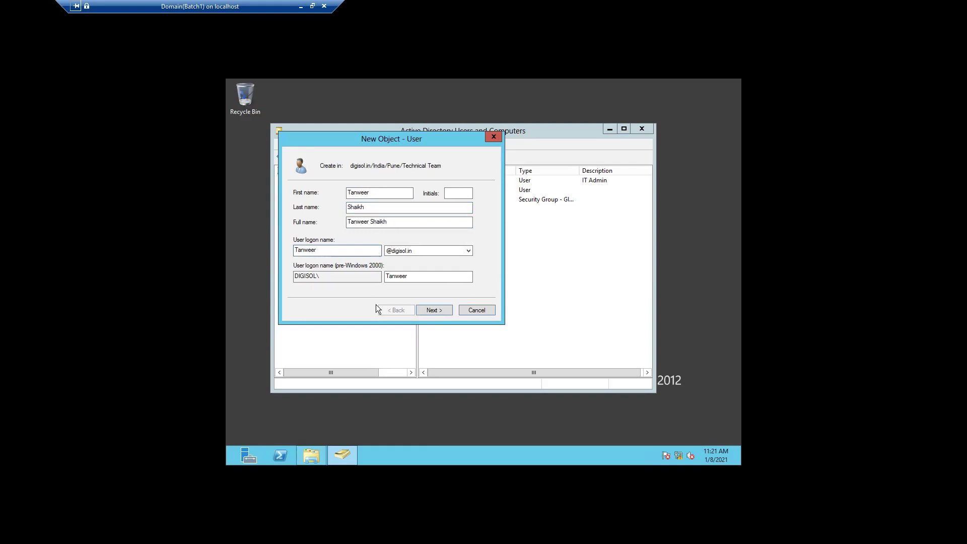
# Step: Enter and confirm the user's password, untick change-at-next-logon, and set it to never expire
pyautogui.click(433, 309)
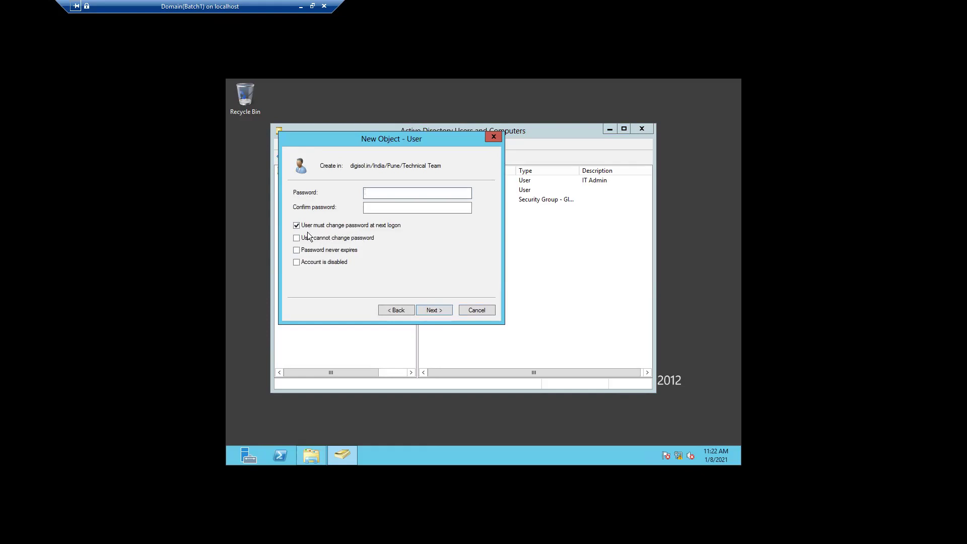
pyautogui.click(296, 226)
pyautogui.click(373, 192)
pyautogui.write('••••••••••••••••••••••••')
pyautogui.click(434, 309)
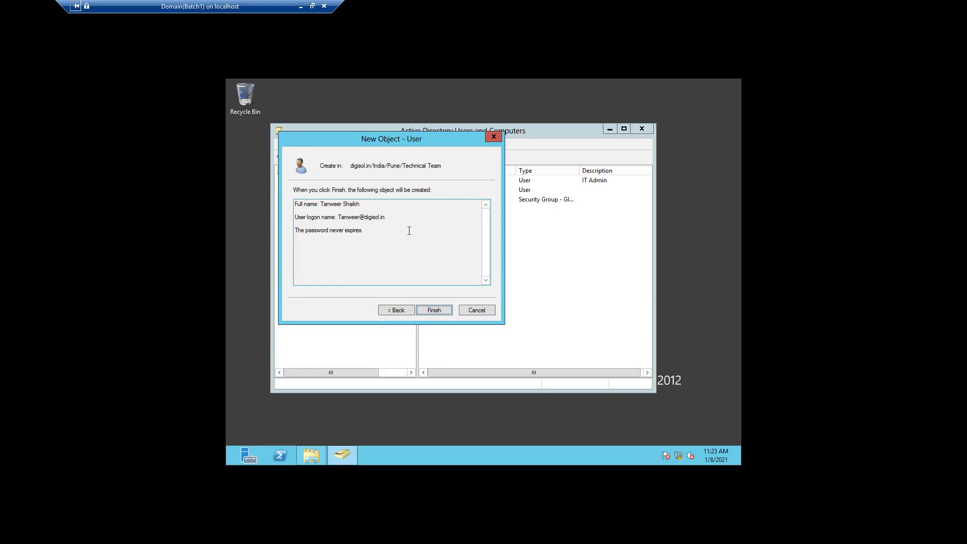
# Step: Finish the wizard to create the user account in Technical Team
pyautogui.click(434, 310)
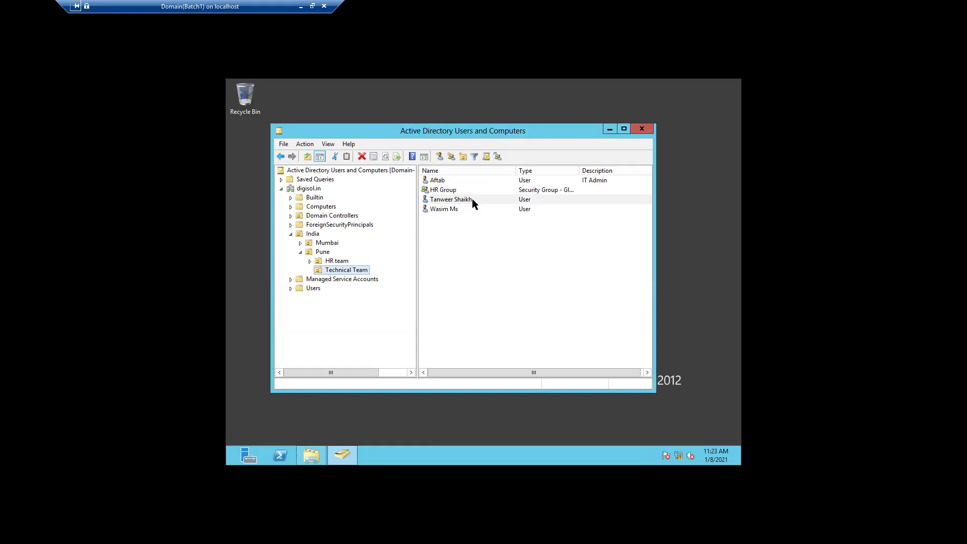
# Step: Choose New › Group on Technical Team to open the New Object – Group dialog
pyautogui.rightClick(342, 273)
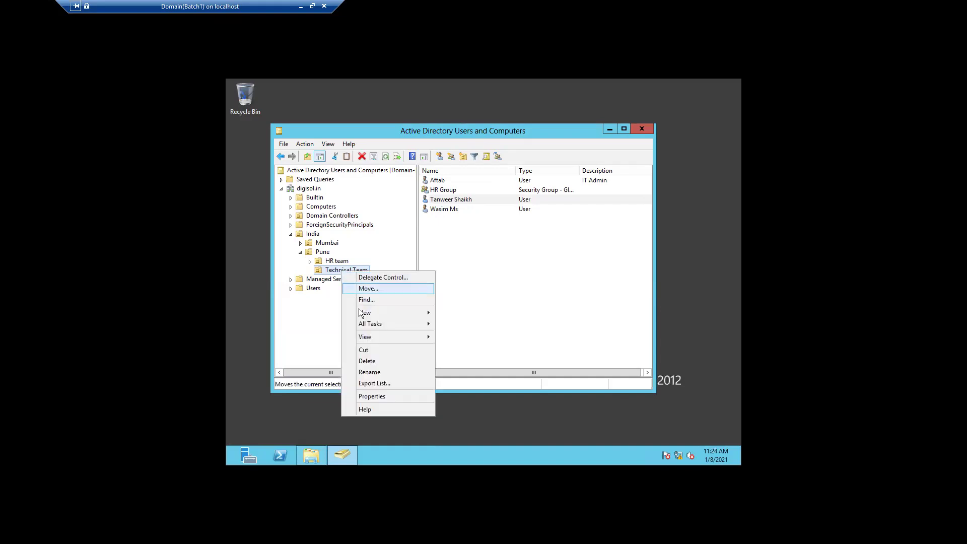
pyautogui.moveTo(382, 323)
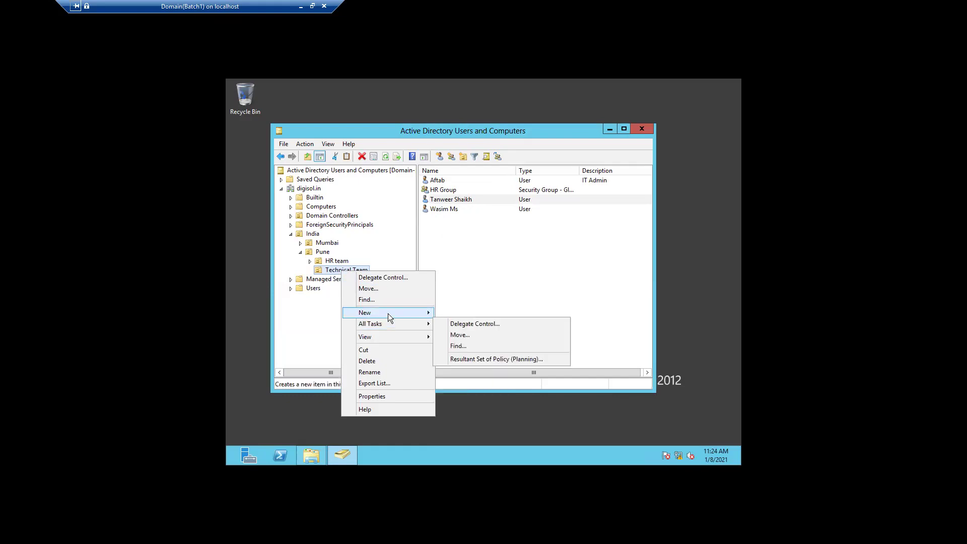
pyautogui.moveTo(427, 316)
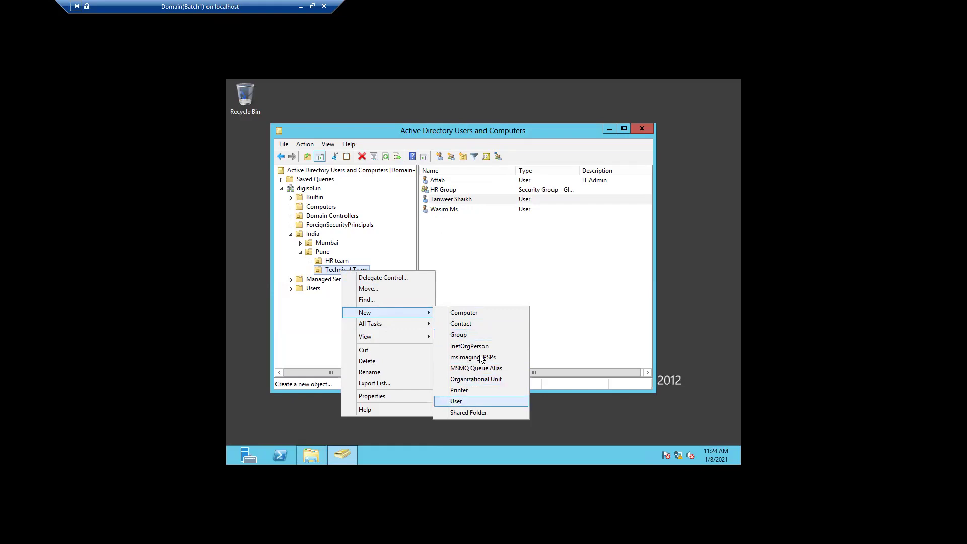
pyautogui.click(478, 336)
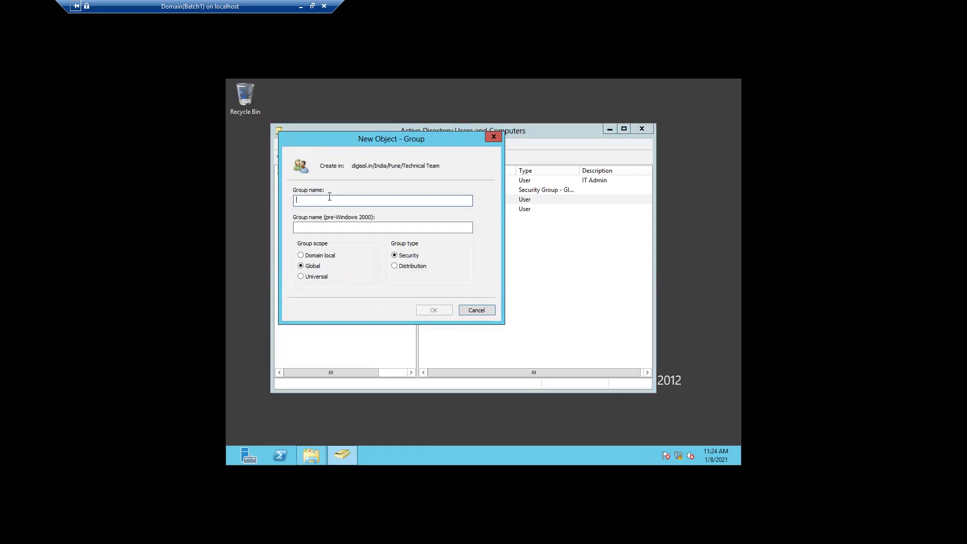
pyautogui.write('k')
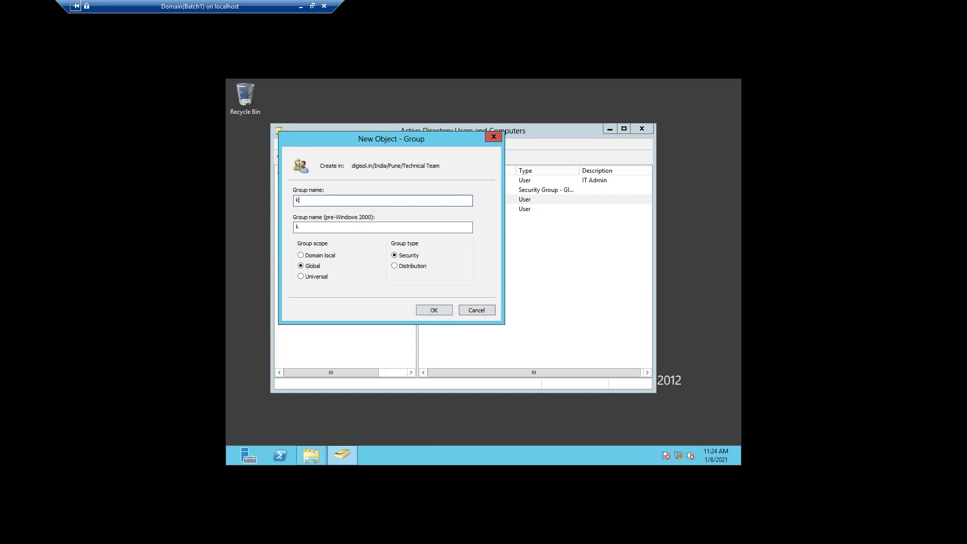
pyautogui.press('BackSpace')
pyautogui.write('admin')
pyautogui.press('BackSpace')
pyautogui.press('BackSpace')
pyautogui.press('BackSpace')
pyautogui.press('BackSpace')
pyautogui.press('BackSpace')
pyautogui.write('AdM')
pyautogui.press('BackSpace')
pyautogui.write('m')
pyautogui.write('1')
pyautogui.press('BackSpace')
pyautogui.write('Hr Aaccess flode')
pyautogui.click(427, 310)
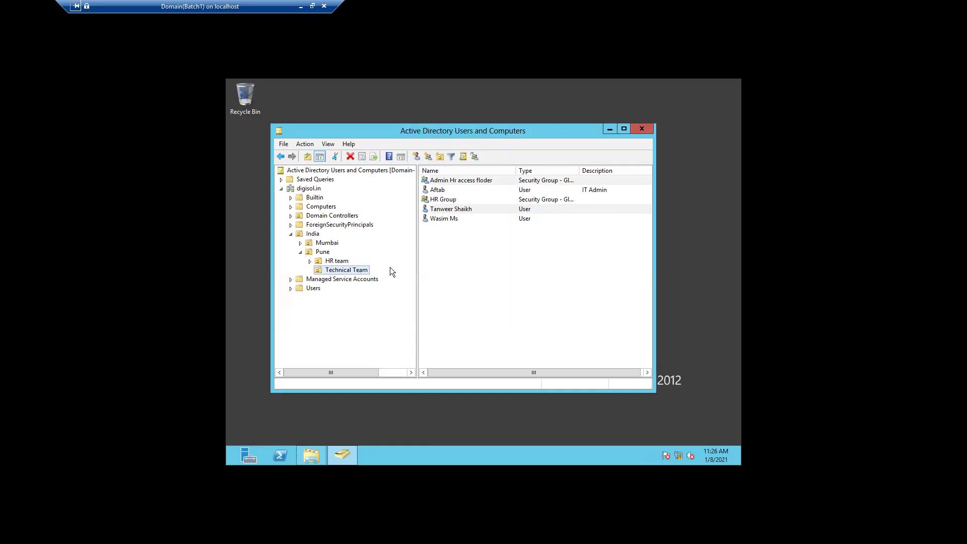
pyautogui.rightClick(358, 268)
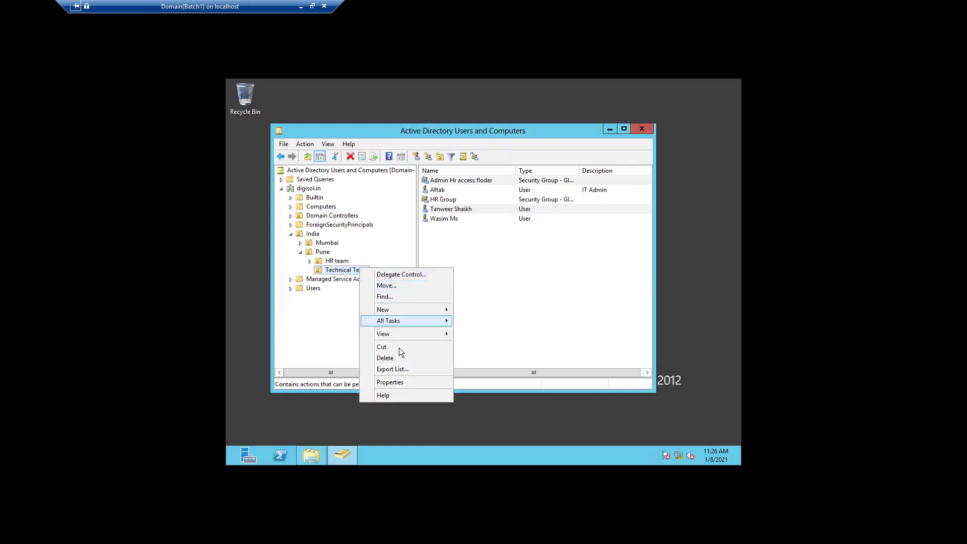
pyautogui.click(504, 312)
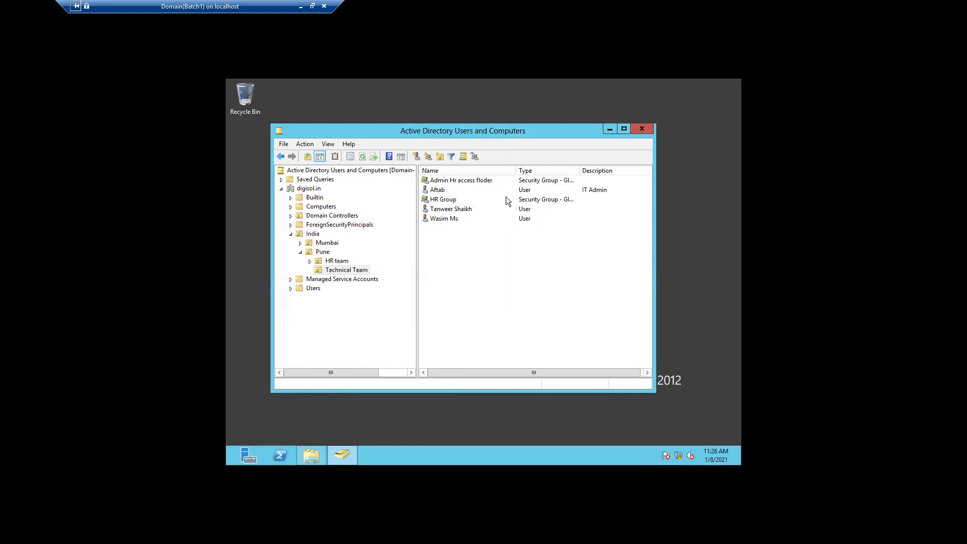
# Step: Set the Admin Hr access floder group's description to 'Share floder access to HR and Admin team' and save
pyautogui.doubleClick(485, 179)
pyautogui.click(430, 227)
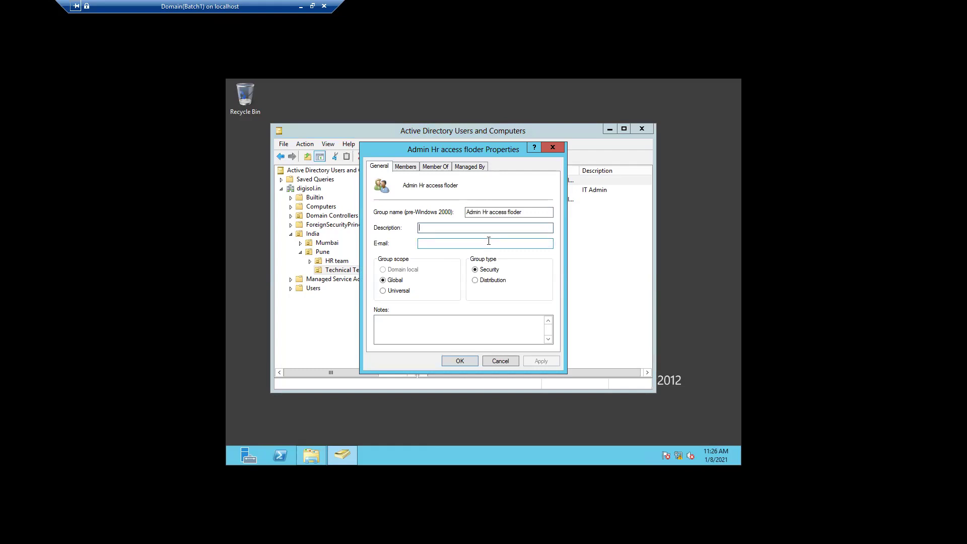
pyautogui.write('d')
pyautogui.write('re')
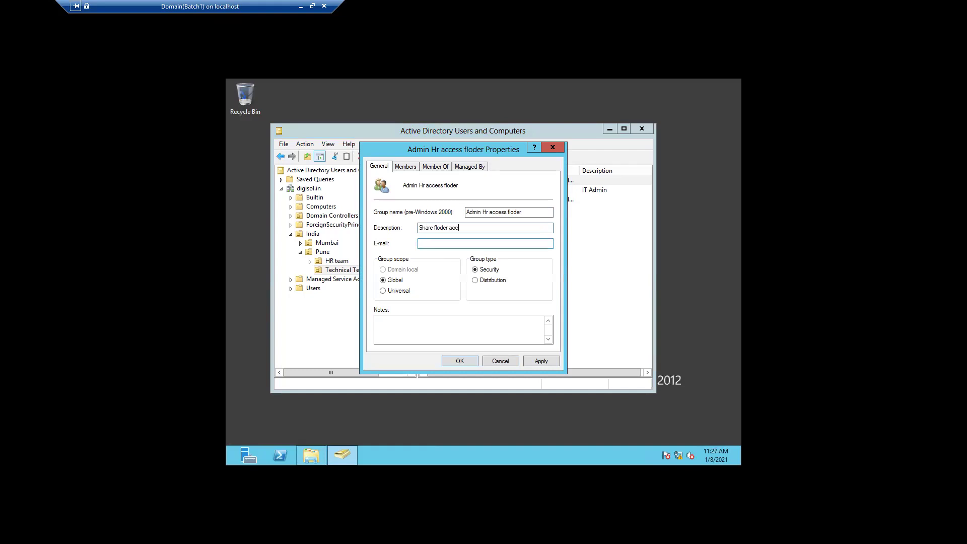
pyautogui.write('to HR and Admin team')
pyautogui.click(538, 360)
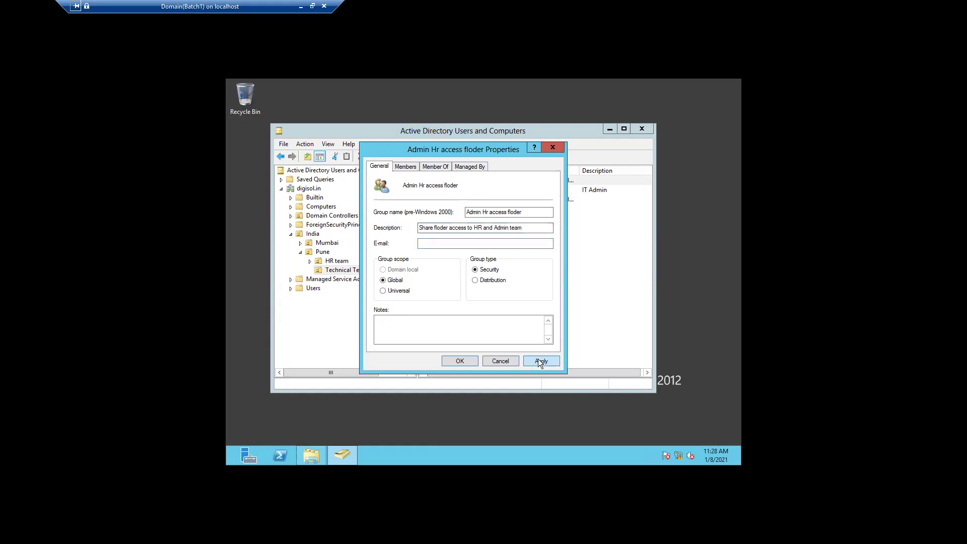
pyautogui.click(455, 361)
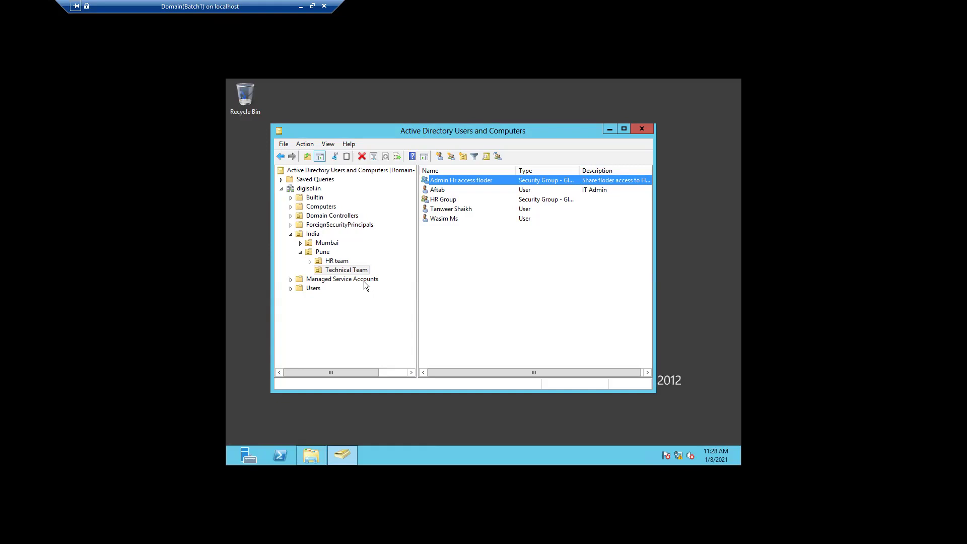
# Step: Check the bottom user's Account tab settings, cancel, and minimize the ADUC console
pyautogui.doubleClick(457, 218)
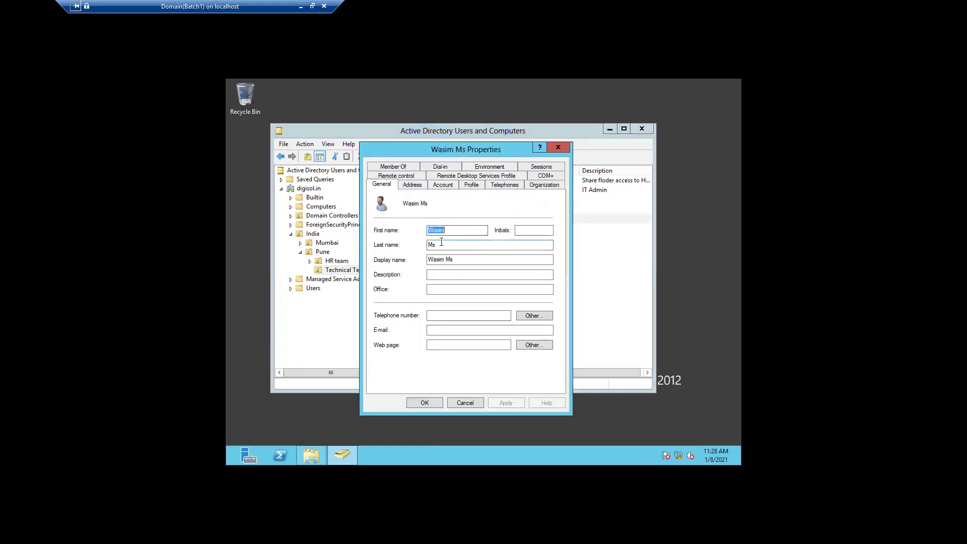
pyautogui.click(443, 186)
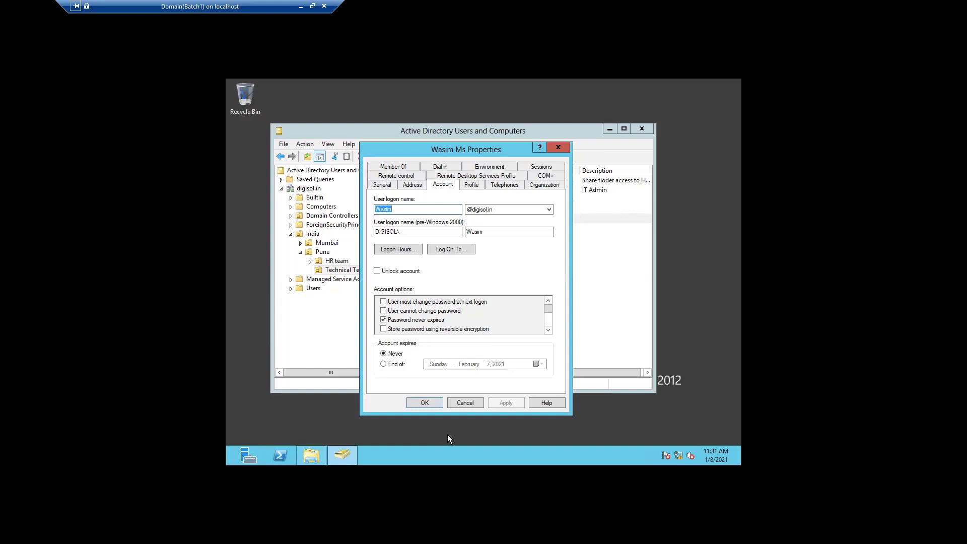
pyautogui.click(467, 402)
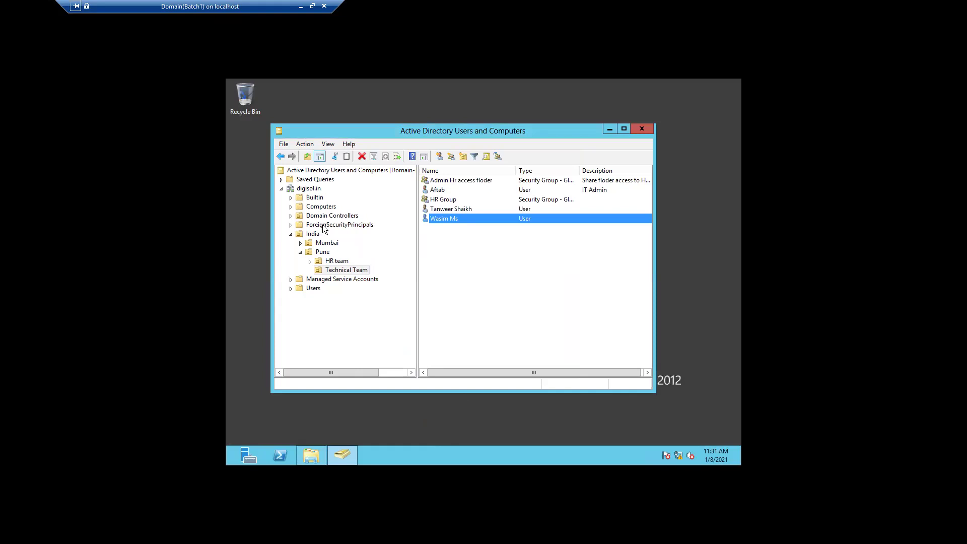
pyautogui.click(610, 130)
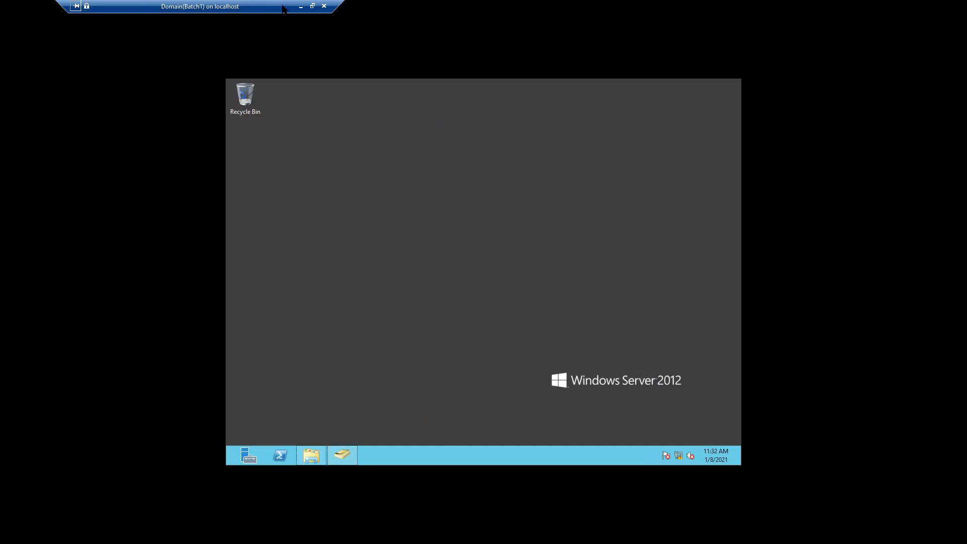
pyautogui.moveTo(287, 13)
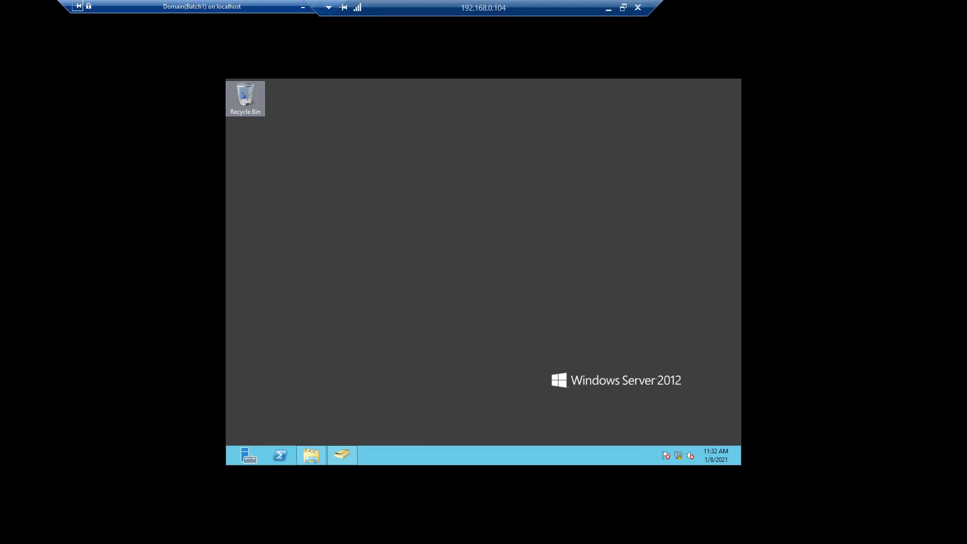
# Step: Minimize the remote session and connect to the Client10 VM from Hyper-V Manager
pyautogui.click(301, 7)
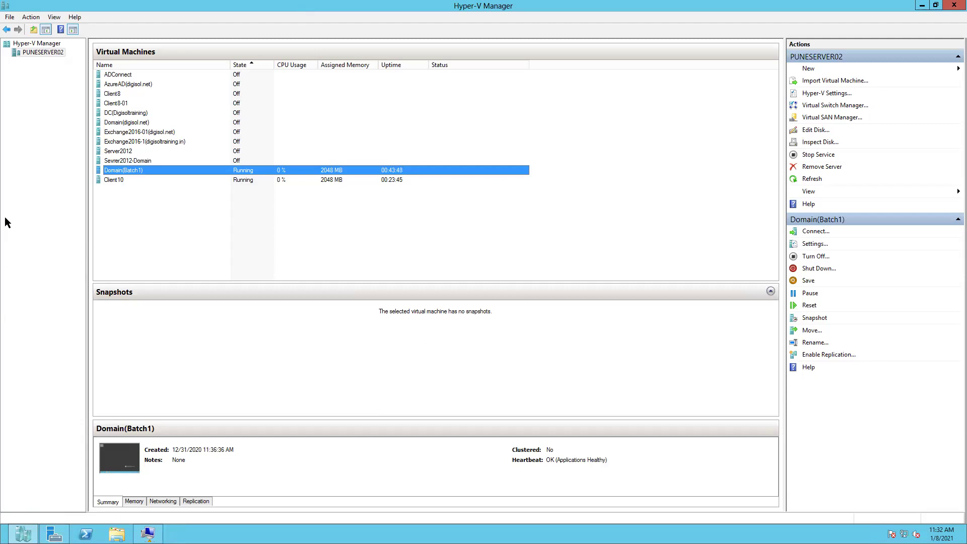
pyautogui.click(118, 181)
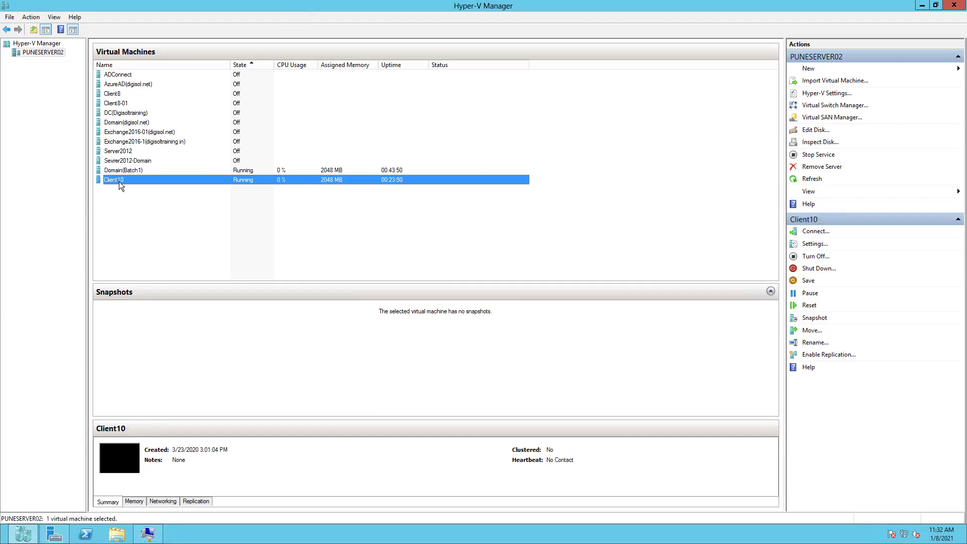
pyautogui.rightClick(118, 181)
pyautogui.click(162, 189)
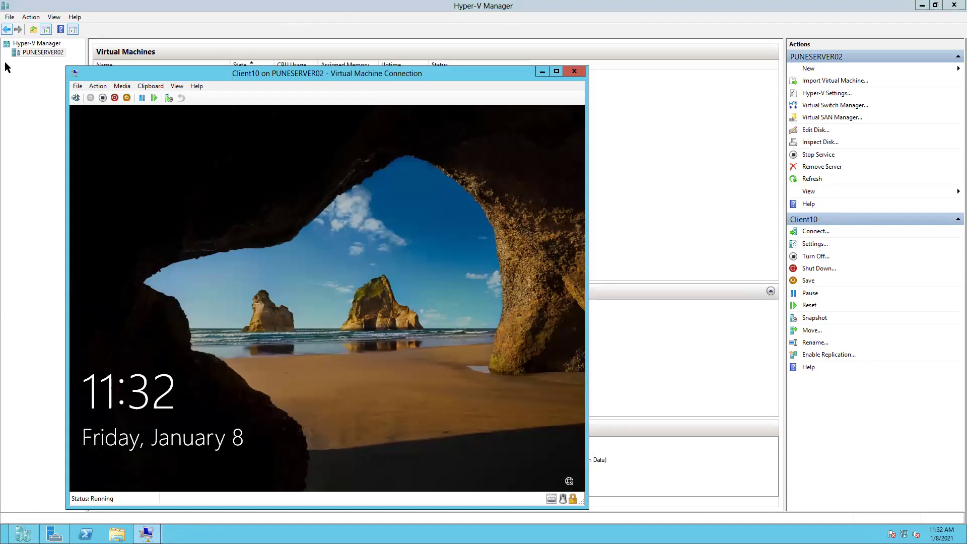
# Step: Send Ctrl+Alt+Delete to Client10, submit the account password, and dismiss the rejection
pyautogui.click(98, 86)
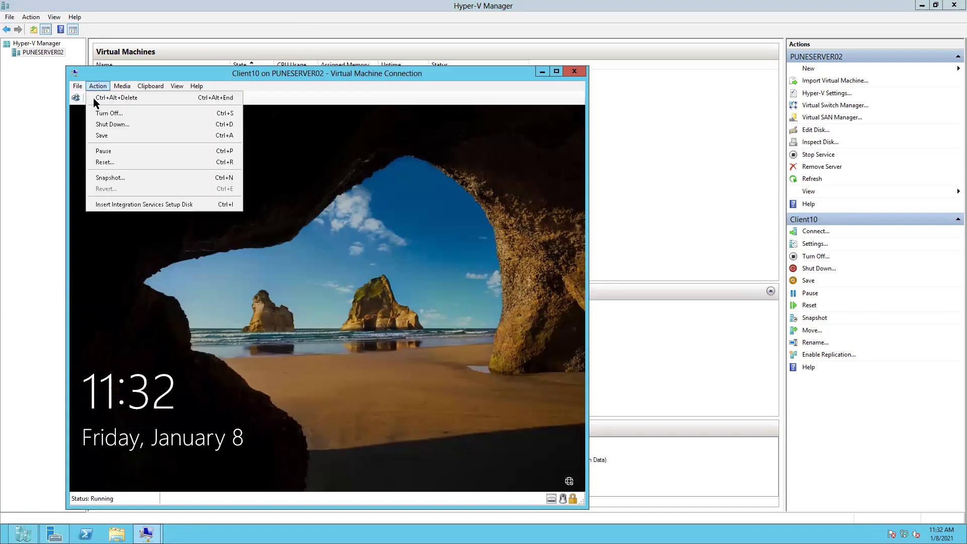
pyautogui.click(114, 98)
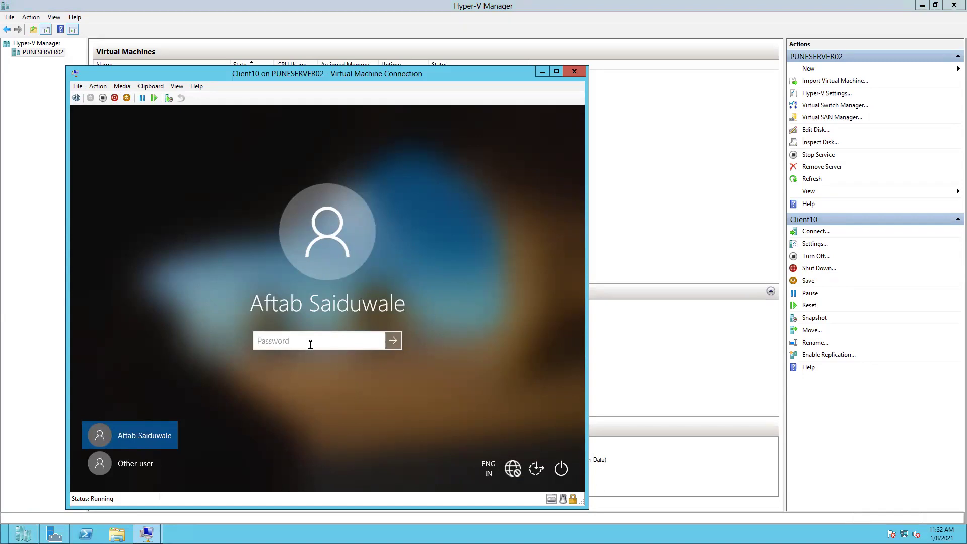
pyautogui.write('Pa$$w0rd@123')
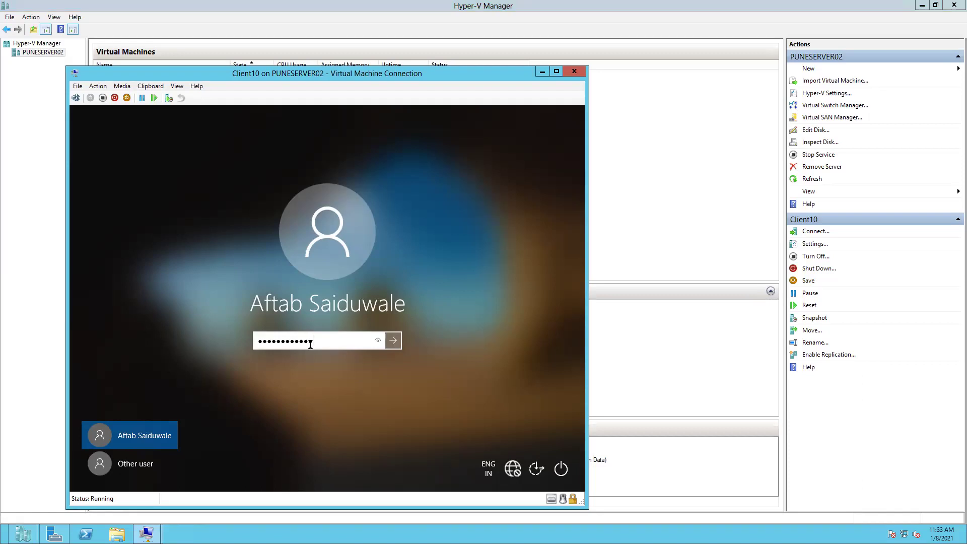
pyautogui.press('Return')
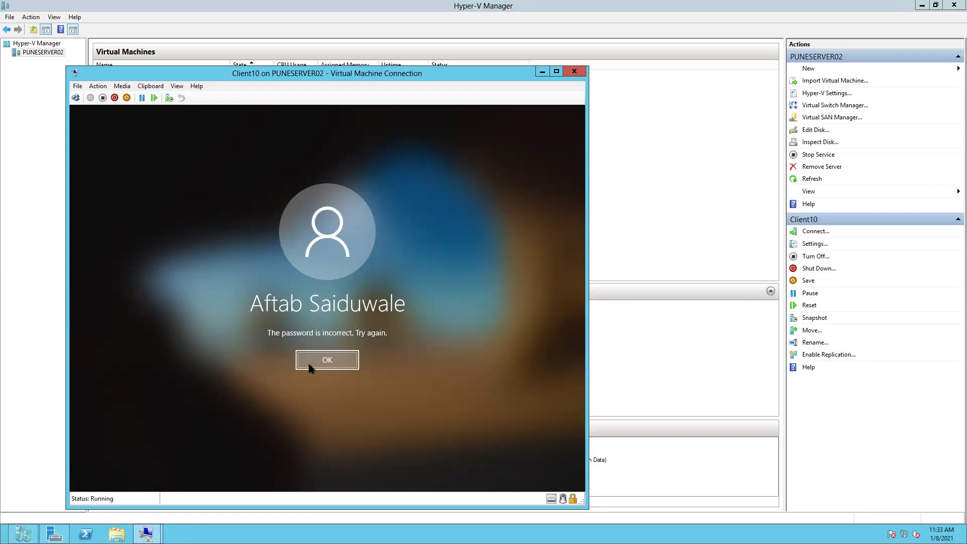
pyautogui.click(309, 363)
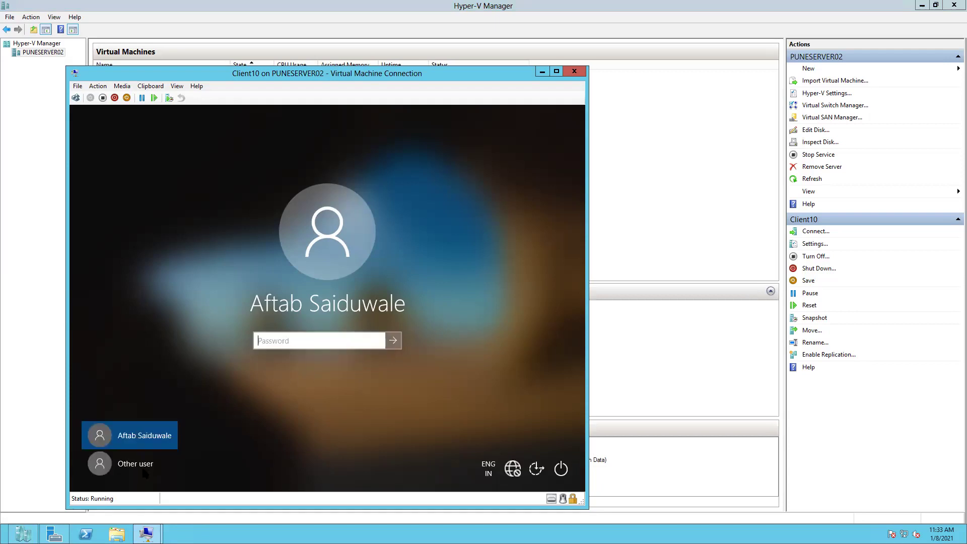
# Step: Retype the password with a capital first letter and dismiss the incorrect-password message
pyautogui.press('capslock')
pyautogui.write('P')
pyautogui.press('capslock')
pyautogui.write('assword@123')
pyautogui.press('Return')
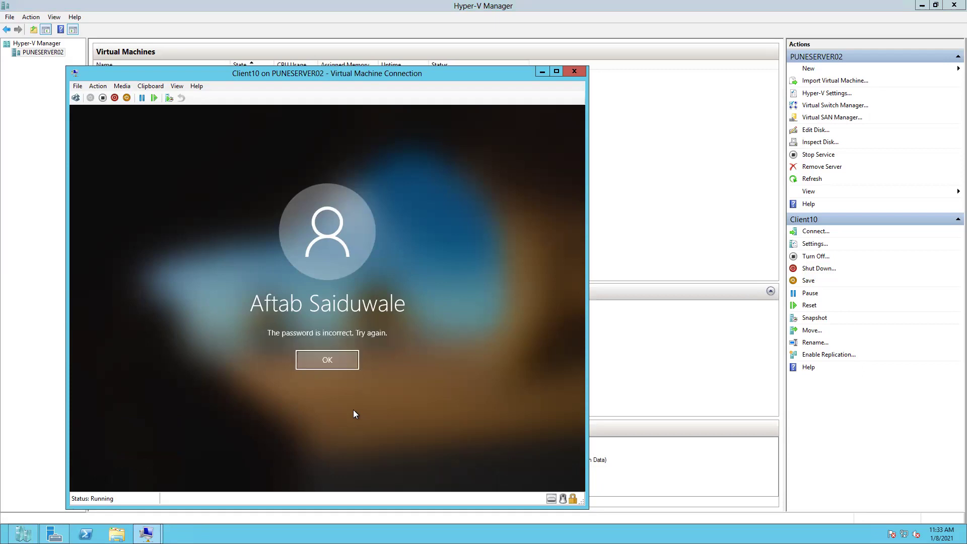
pyautogui.click(343, 361)
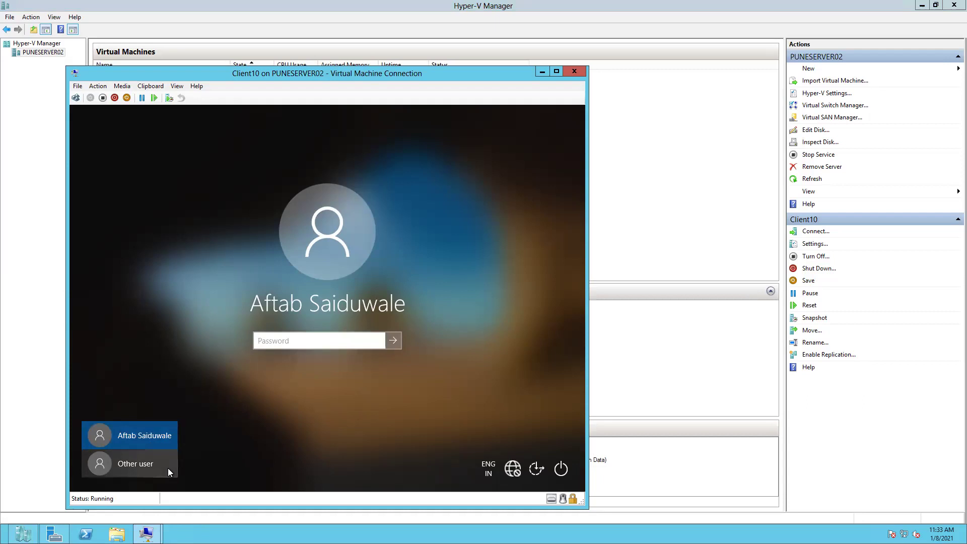
# Step: Retype the password once more and dismiss the incorrect-password message again
pyautogui.press('capslock')
pyautogui.write('P')
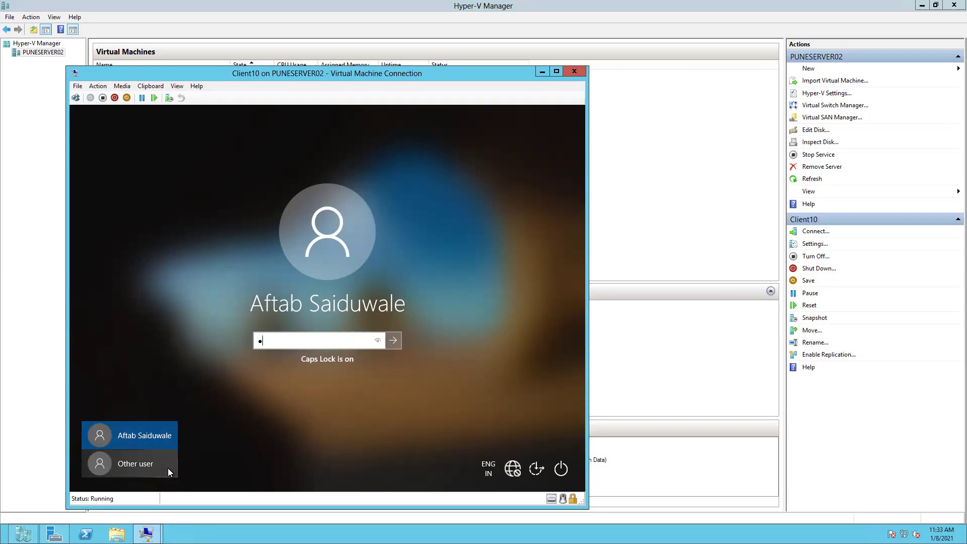
pyautogui.press('capslock')
pyautogui.write('a$$w')
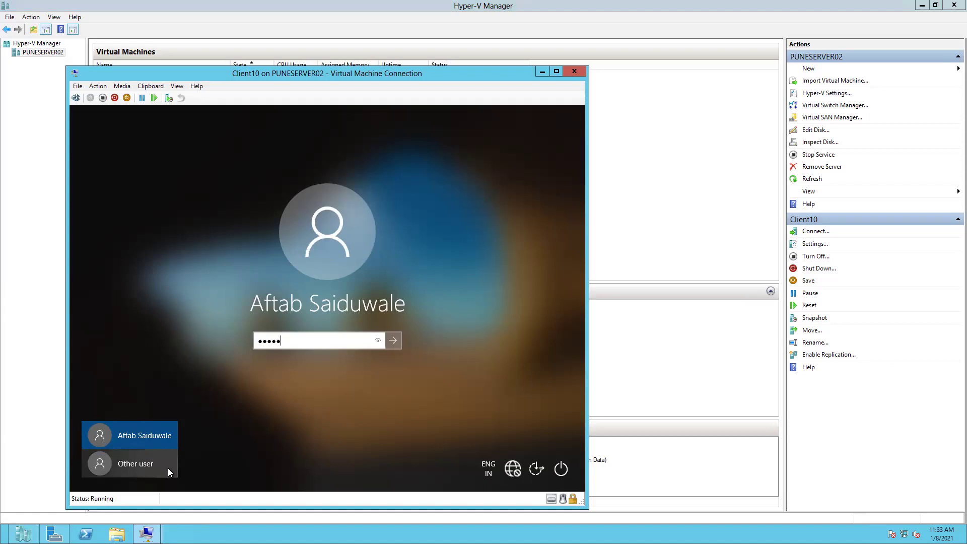
pyautogui.write('0')
pyautogui.write('•••')
pyautogui.press('Return')
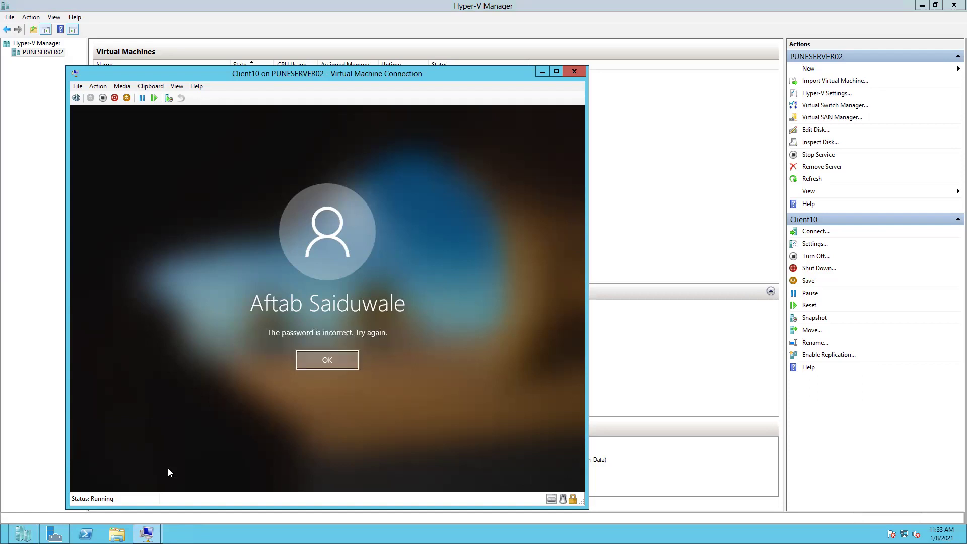
pyautogui.click(343, 363)
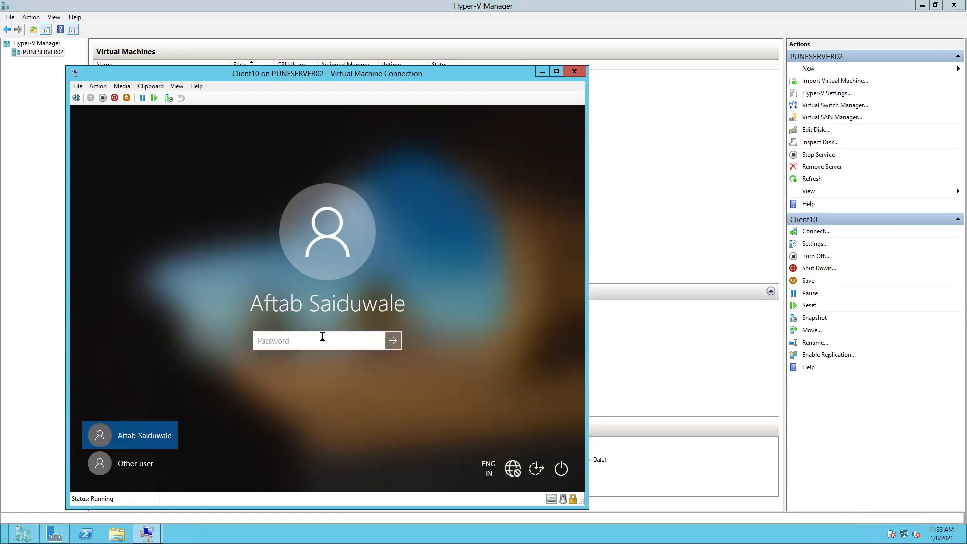
# Step: Enter the account password on the Client10 lock screen to reach its desktop
pyautogui.write('************')
pyautogui.press('Return')
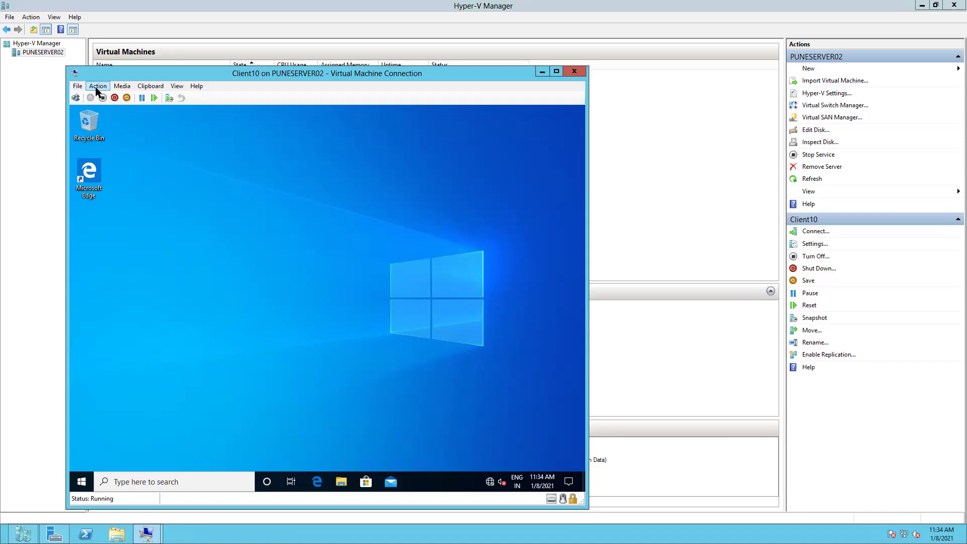
# Step: Sign the current user out of Client10 from the Start button's Shut down or sign out menu
pyautogui.rightClick(81, 484)
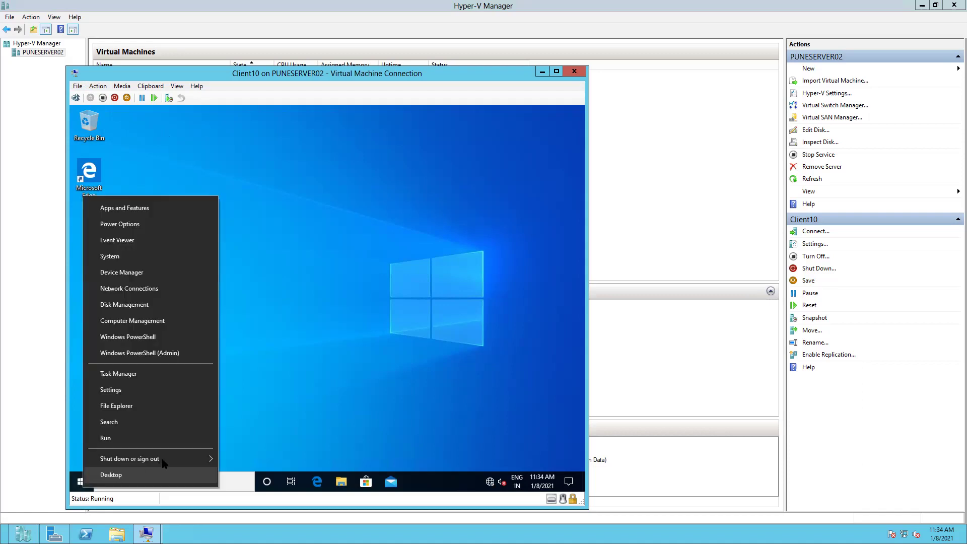
pyautogui.moveTo(165, 461)
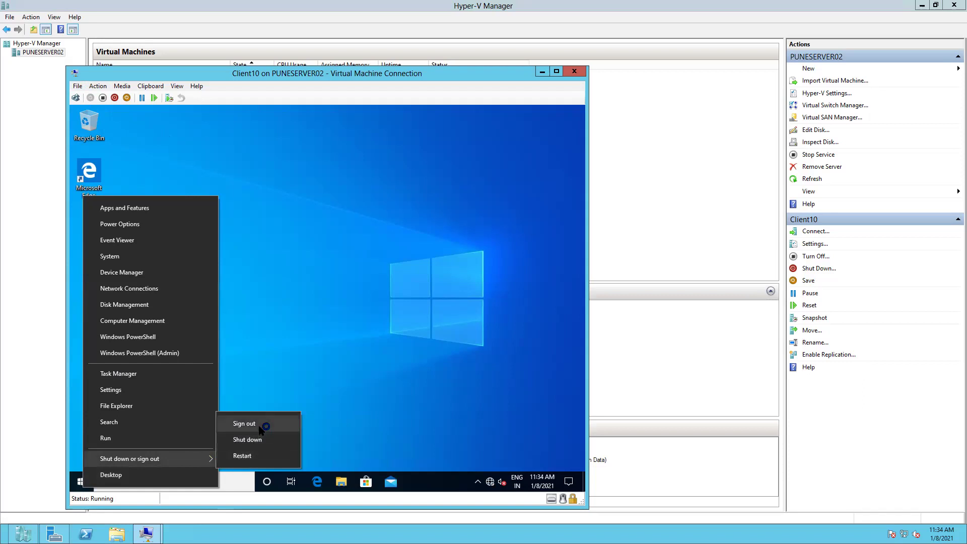
pyautogui.click(244, 424)
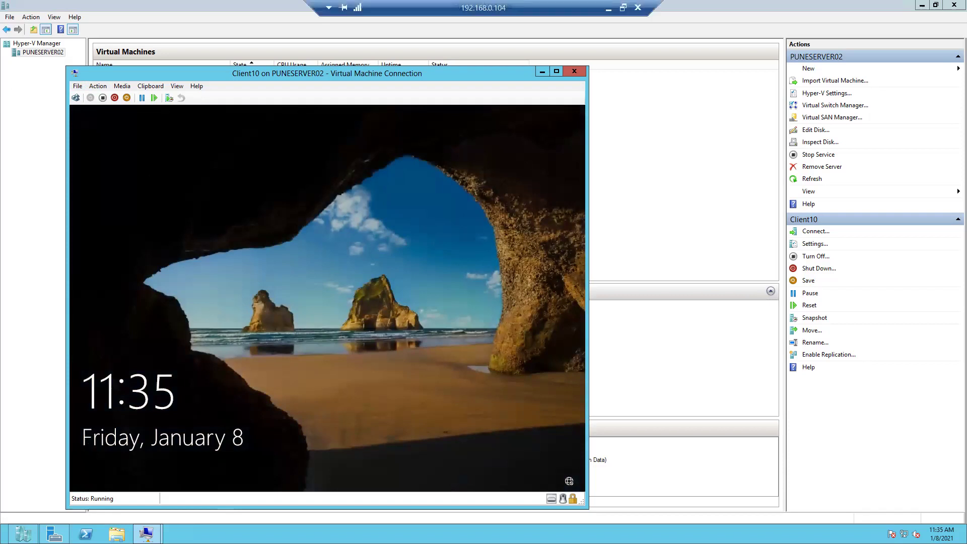
# Step: Send Ctrl+Alt+Delete to Client10 and choose to sign in as Other user
pyautogui.click(95, 87)
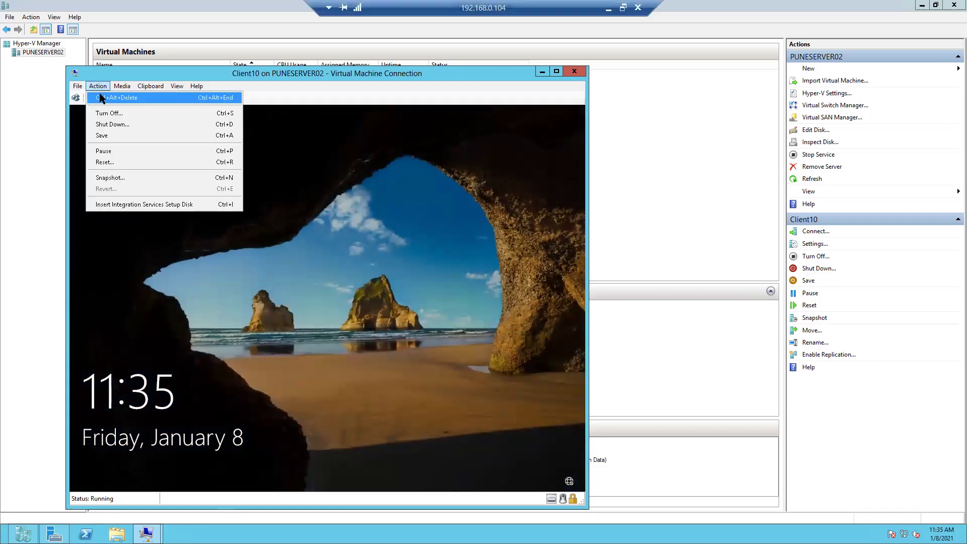
pyautogui.click(108, 97)
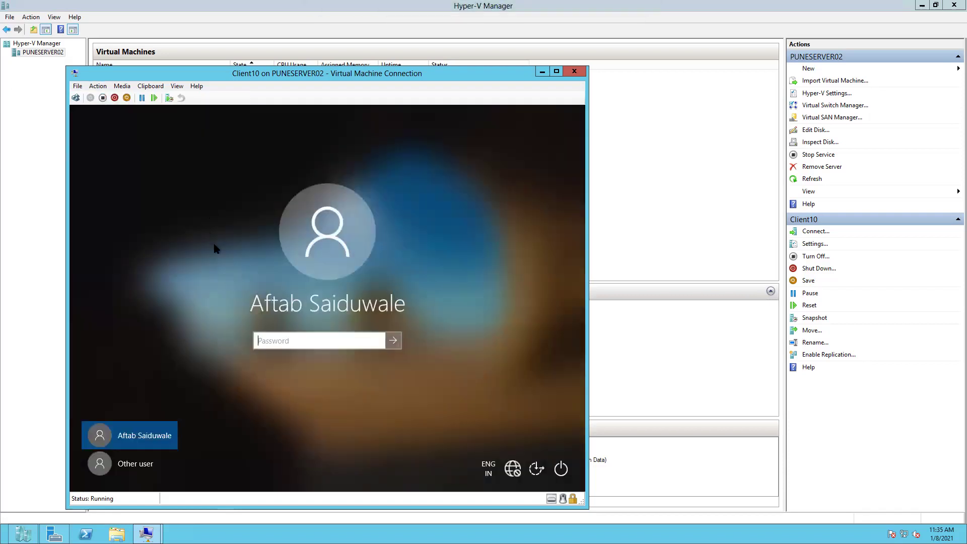
pyautogui.click(129, 463)
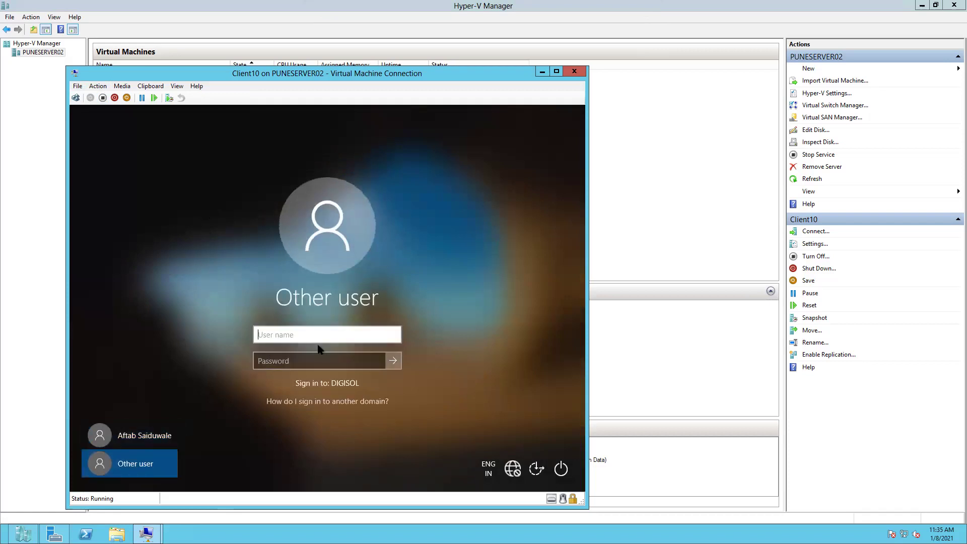
# Step: Sign in with the DIGISOL domain user's name and password
pyautogui.write('Tanweer')
pyautogui.press('Tab')
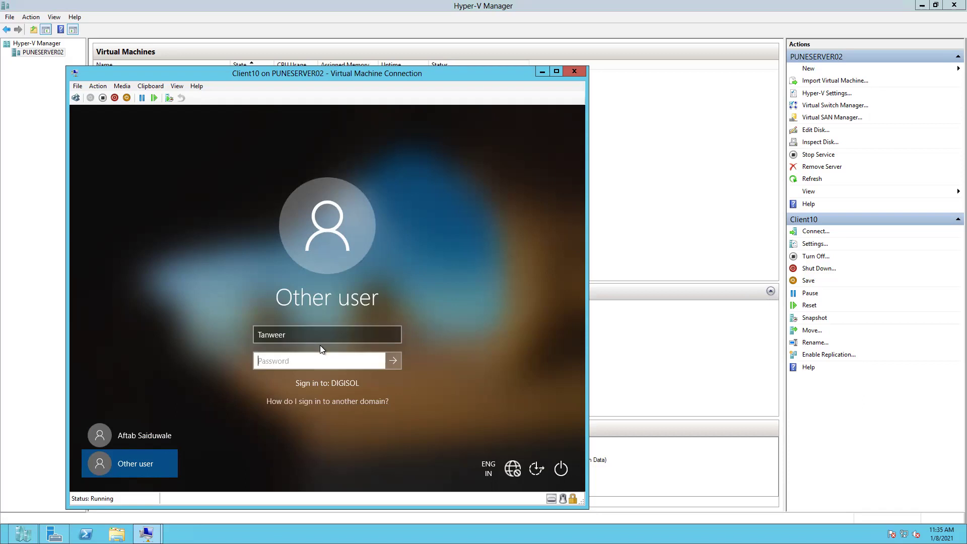
pyautogui.write('•••••••')
pyautogui.click(381, 361)
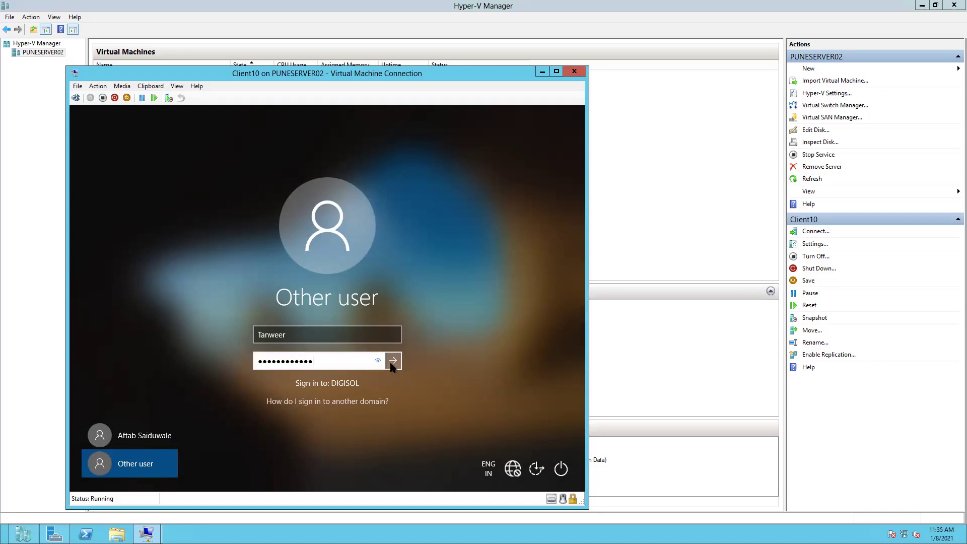
pyautogui.click(392, 362)
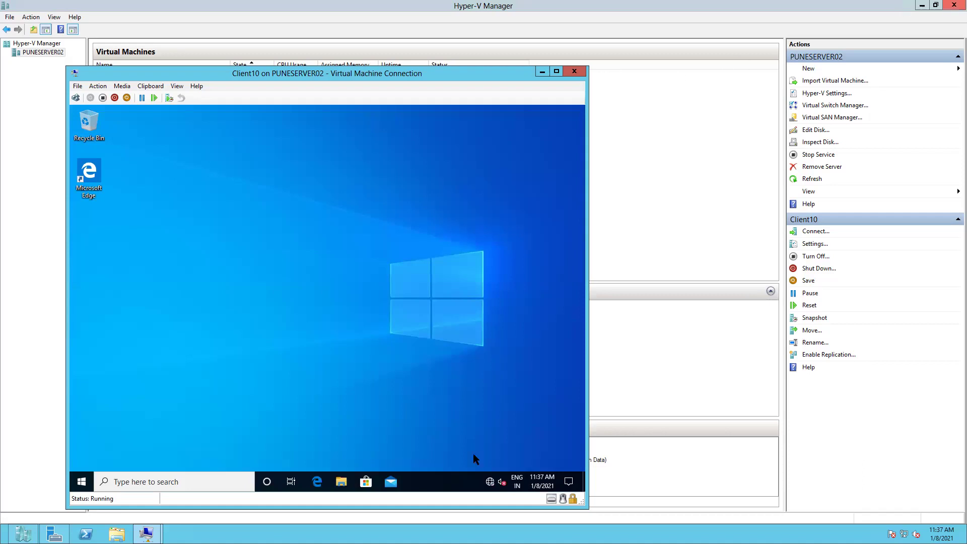
pyautogui.click(82, 482)
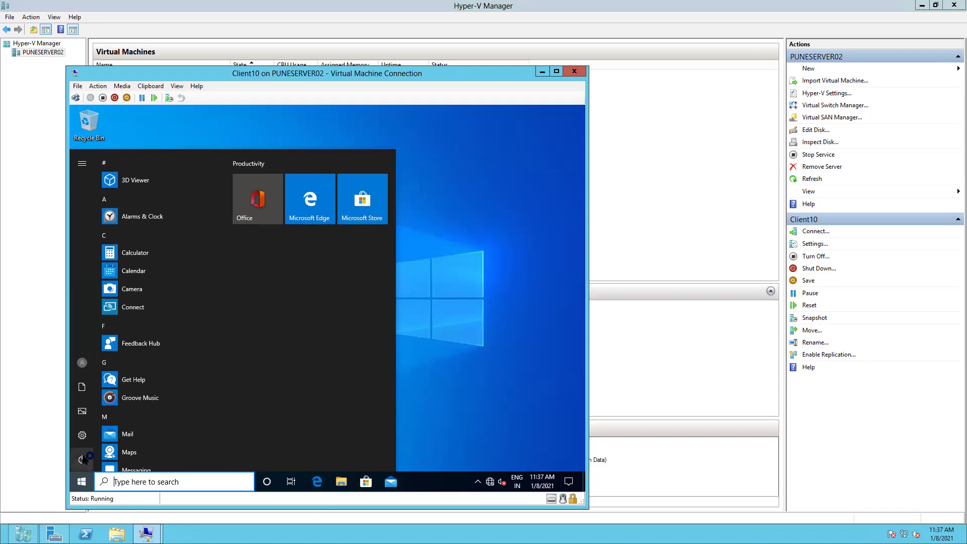
pyautogui.click(83, 458)
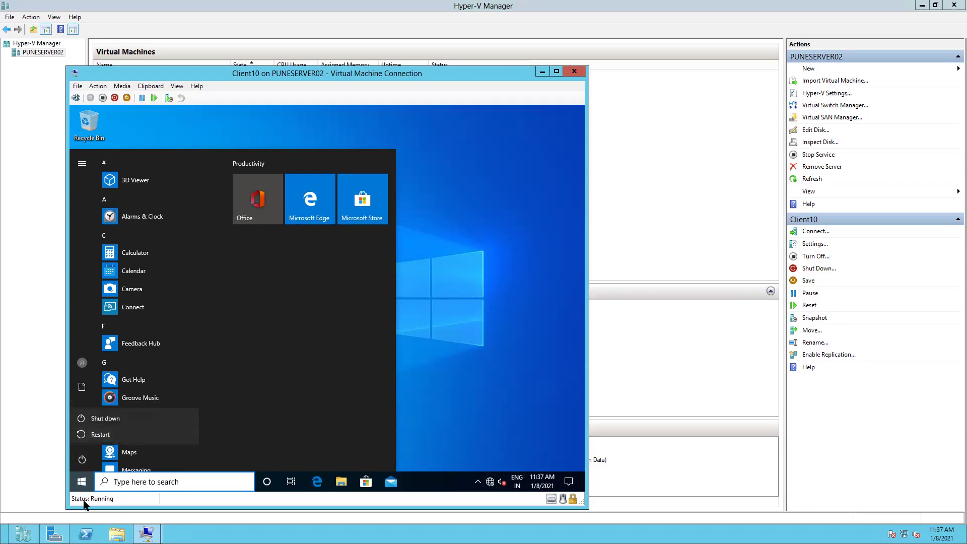
pyautogui.click(115, 478)
pyautogui.click(118, 480)
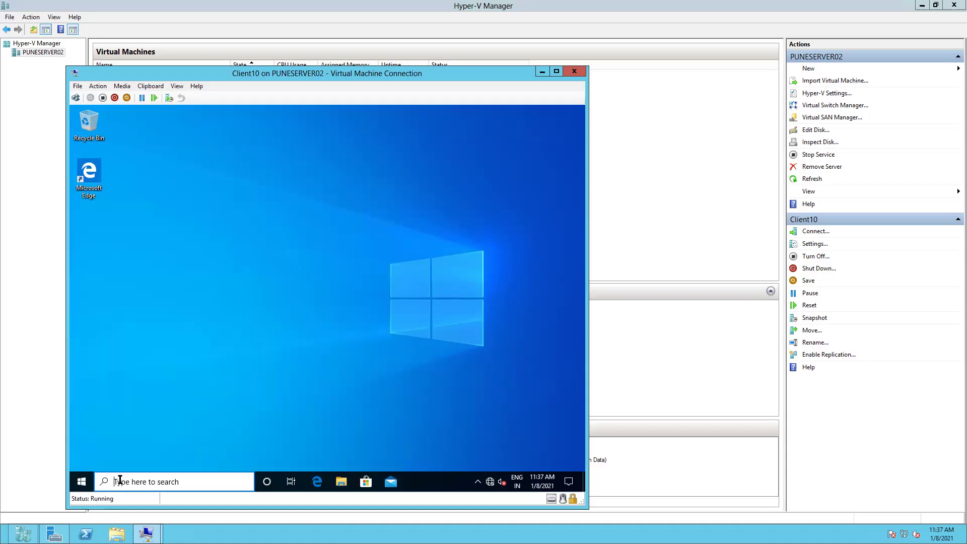
pyautogui.write('log off')
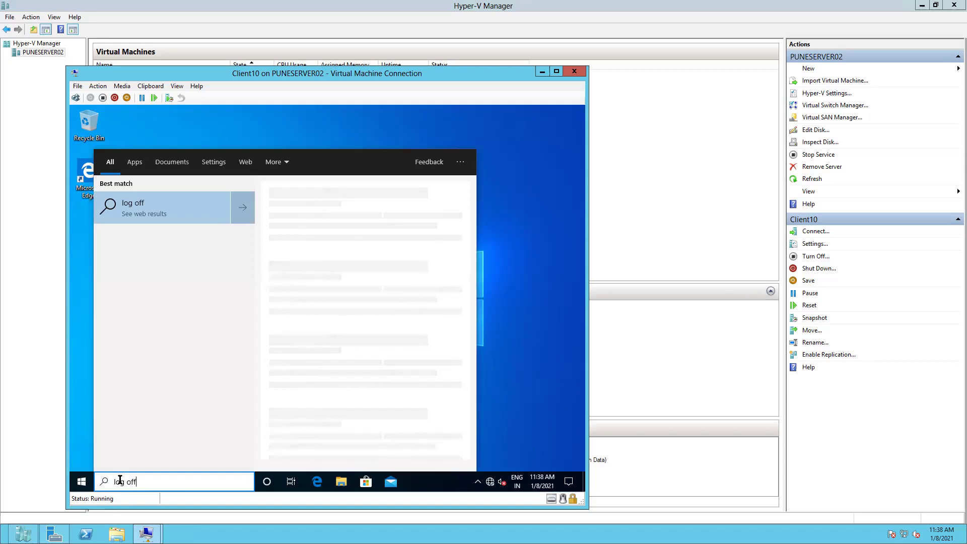
pyautogui.press('BackSpace')
pyautogui.press('BackSpace')
pyautogui.press('BackSpace')
pyautogui.press('BackSpace')
pyautogui.press('BackSpace')
pyautogui.press('BackSpace')
pyautogui.press('BackSpace')
pyautogui.write('s')
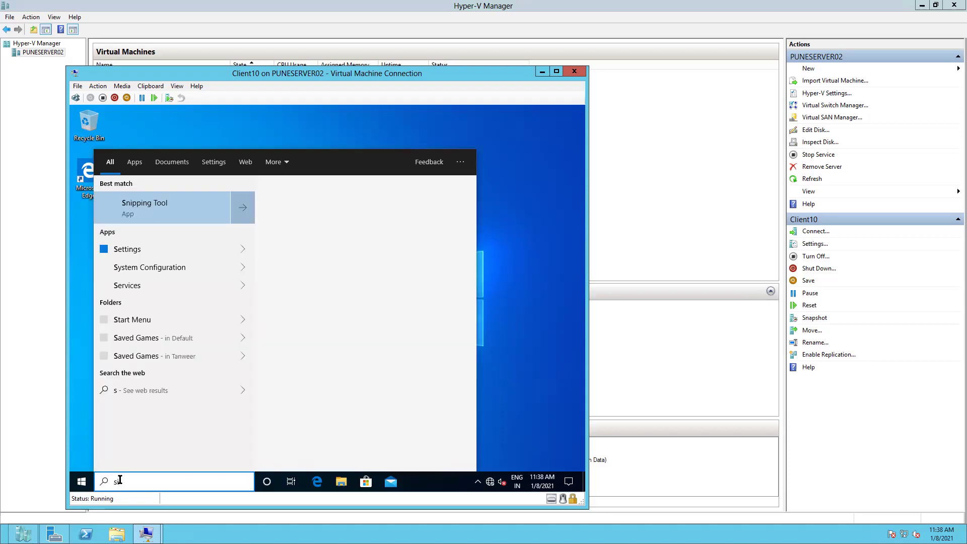
pyautogui.write('ign')
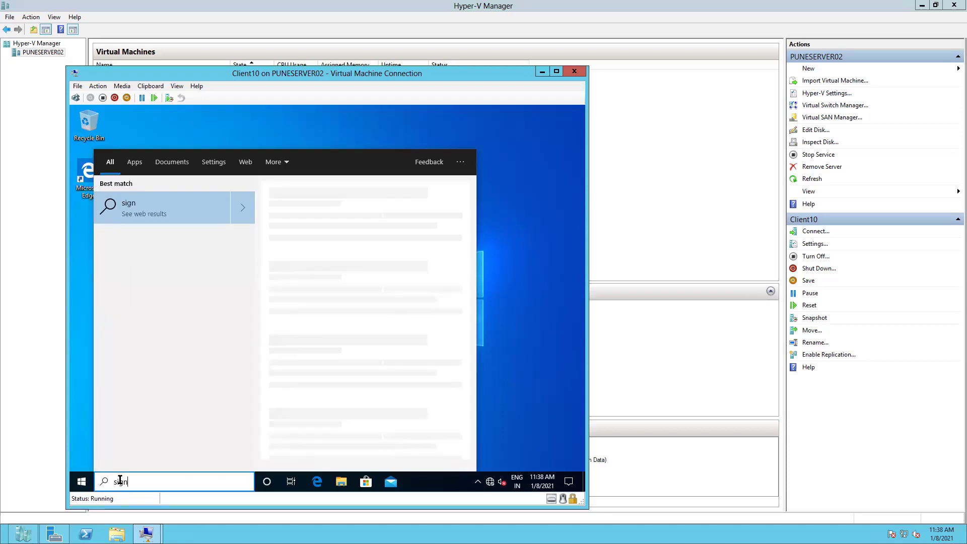
pyautogui.write(' out')
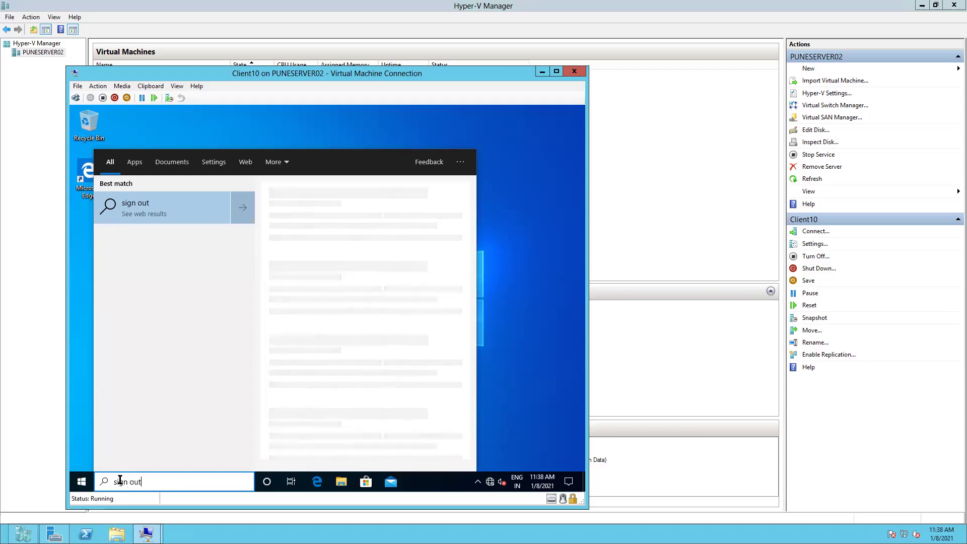
pyautogui.click(59, 499)
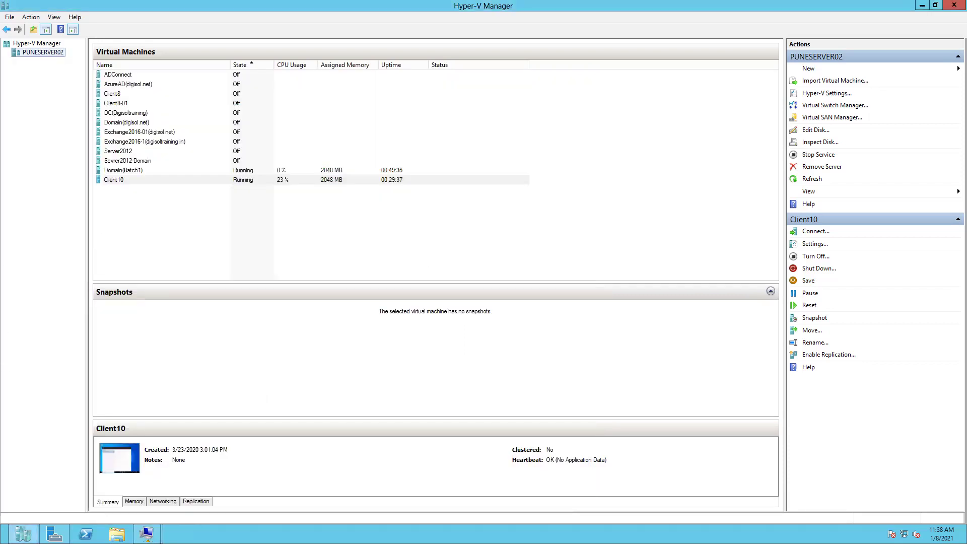
pyautogui.moveTo(146, 533)
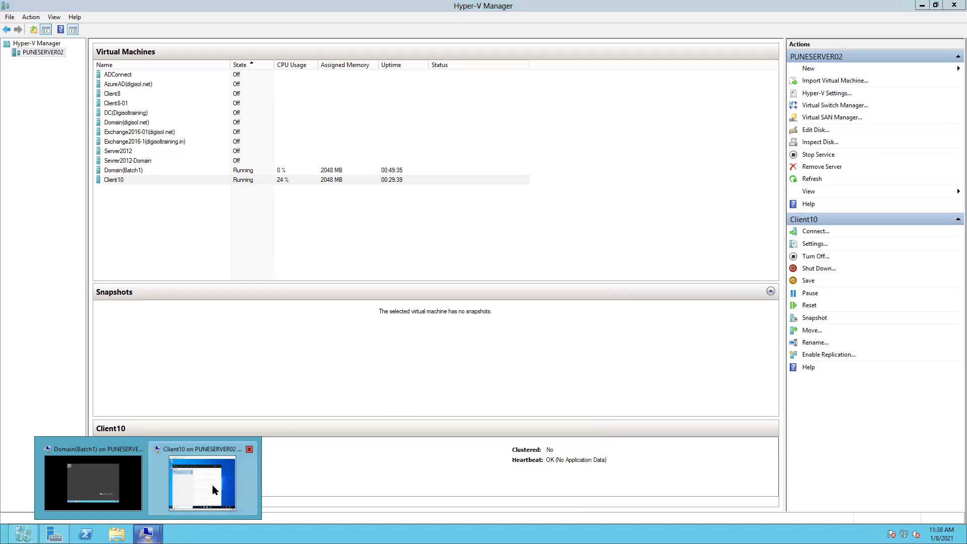
pyautogui.click(212, 485)
pyautogui.click(97, 86)
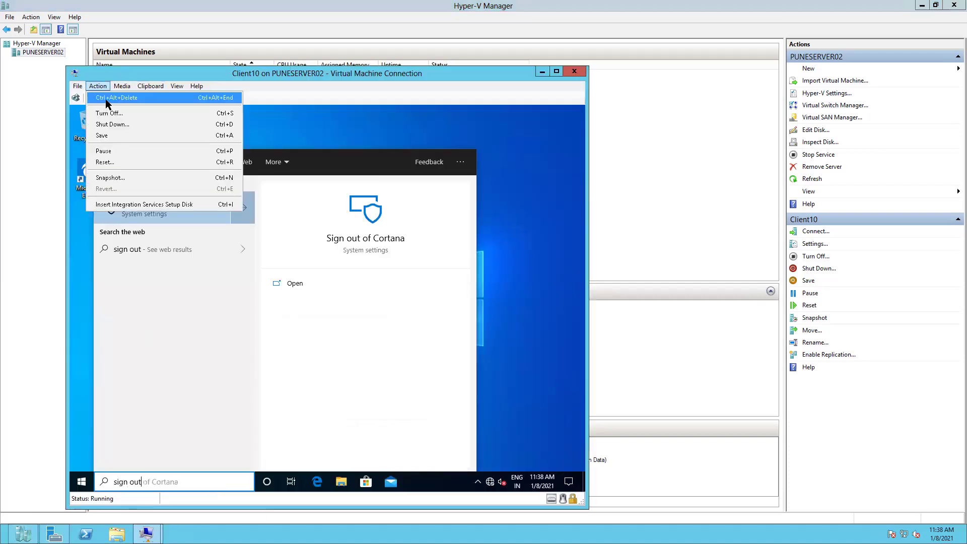
pyautogui.click(530, 421)
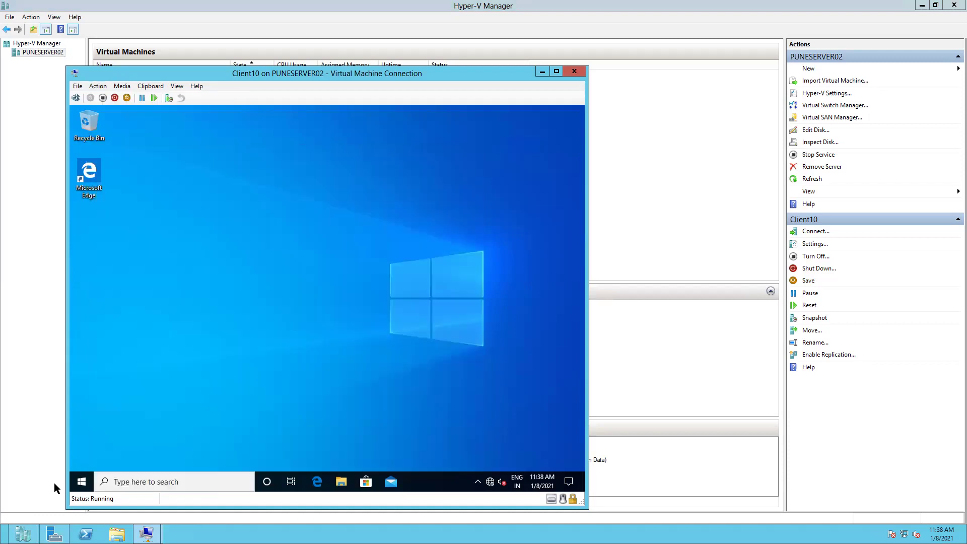
# Step: Sign the domain user out of Client10 from the Start button's Shut down or sign out menu
pyautogui.rightClick(82, 476)
pyautogui.moveTo(154, 454)
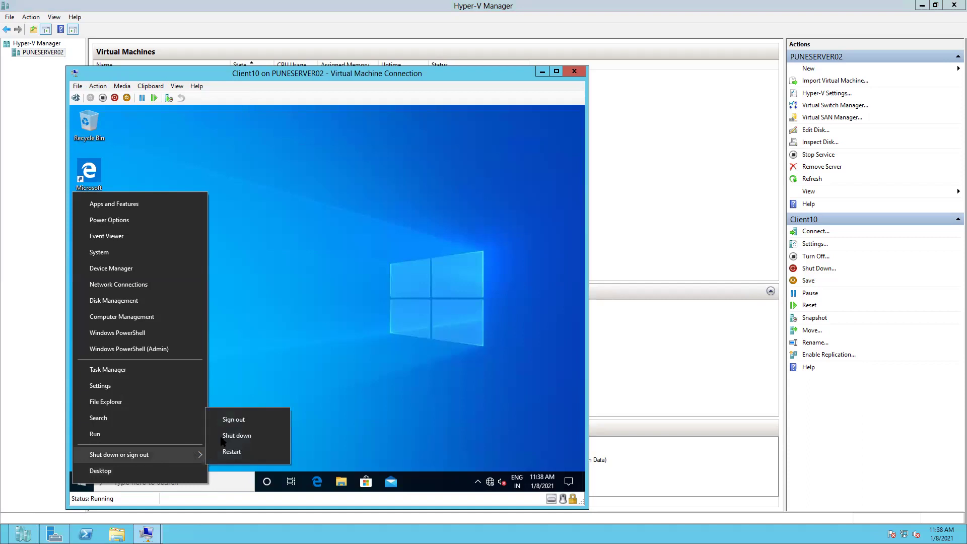
pyautogui.click(233, 419)
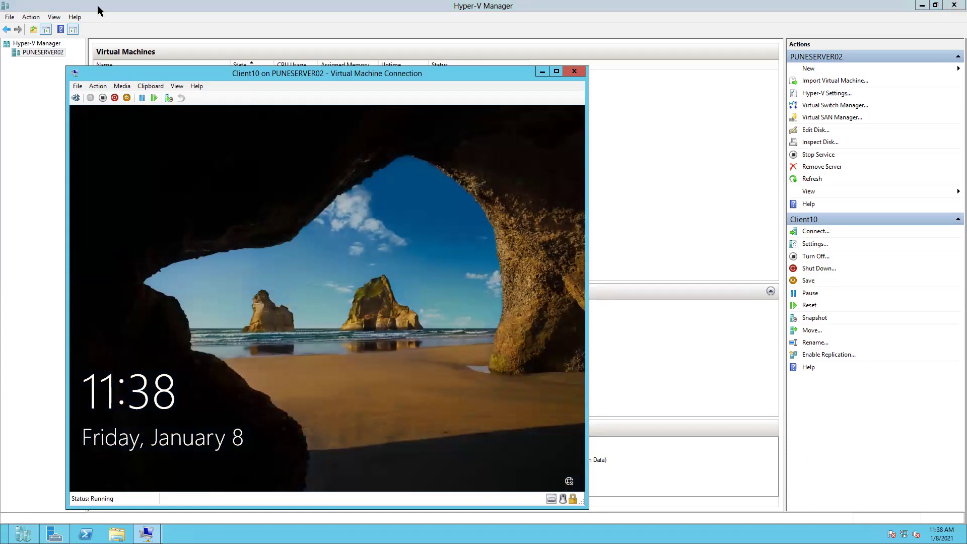
# Step: Send Ctrl+Alt+Delete to Client10 and submit a password
pyautogui.click(98, 87)
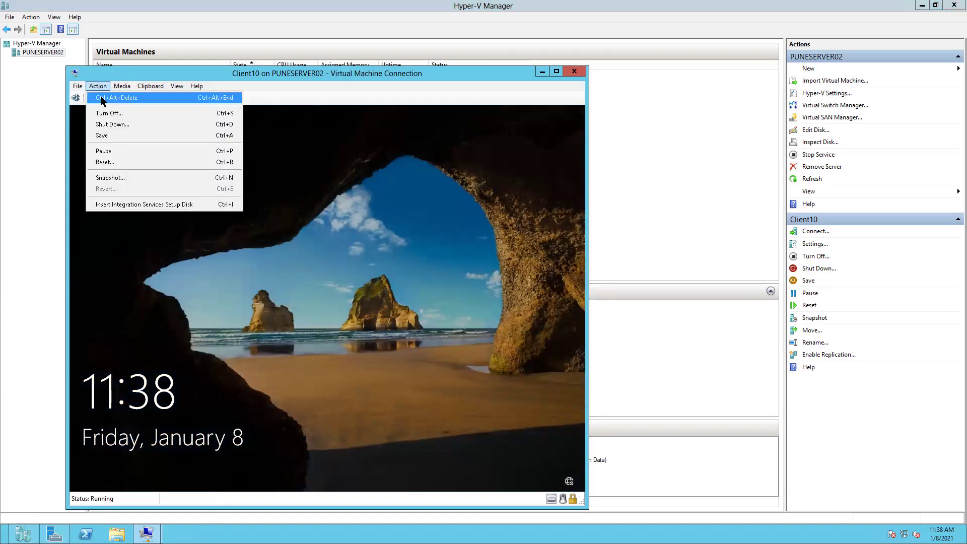
pyautogui.click(103, 97)
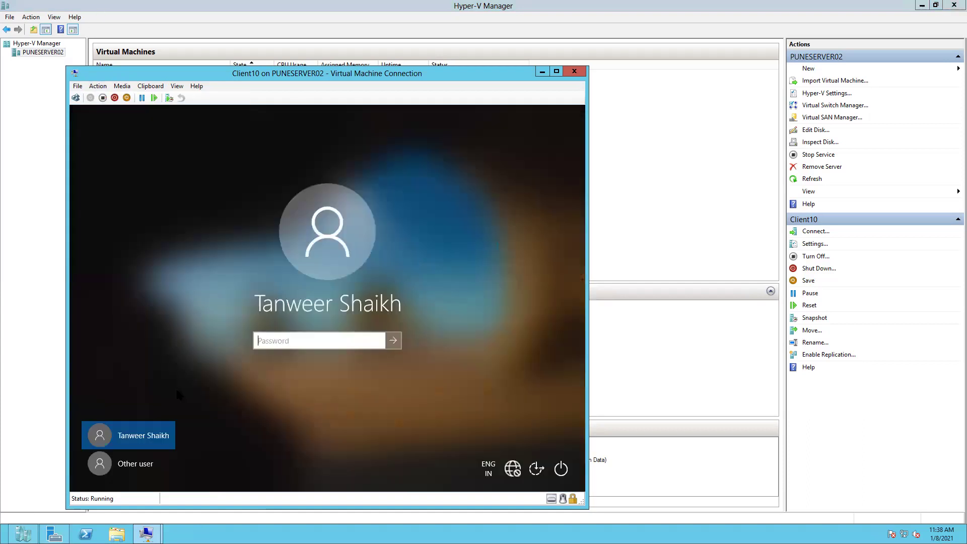
pyautogui.write('1234')
pyautogui.press('Return')
# Step: Retry passwords, dismissing each incorrect-password message, until sign-in succeeds
pyautogui.press('Return')
pyautogui.write('1234')
pyautogui.press('Return')
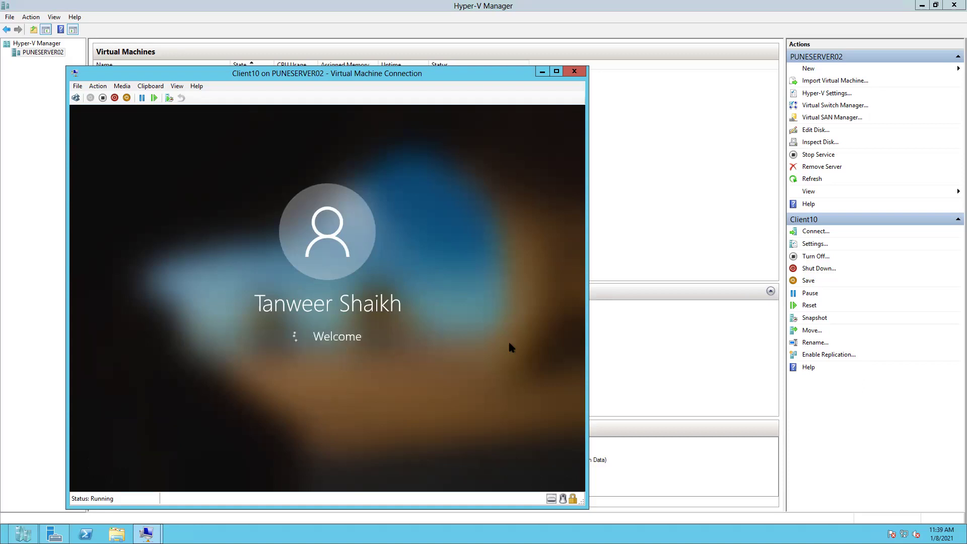
pyautogui.press('Return')
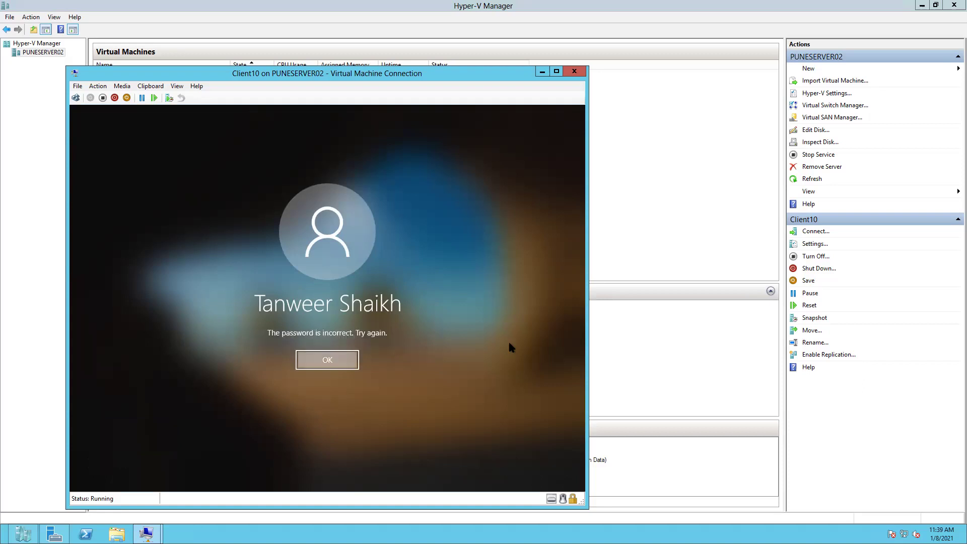
pyautogui.write('123')
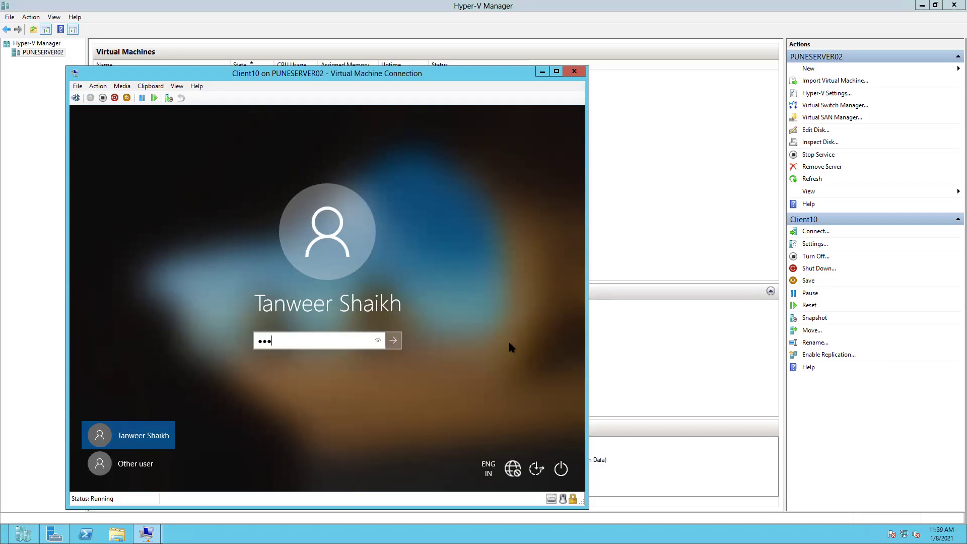
pyautogui.press('Return')
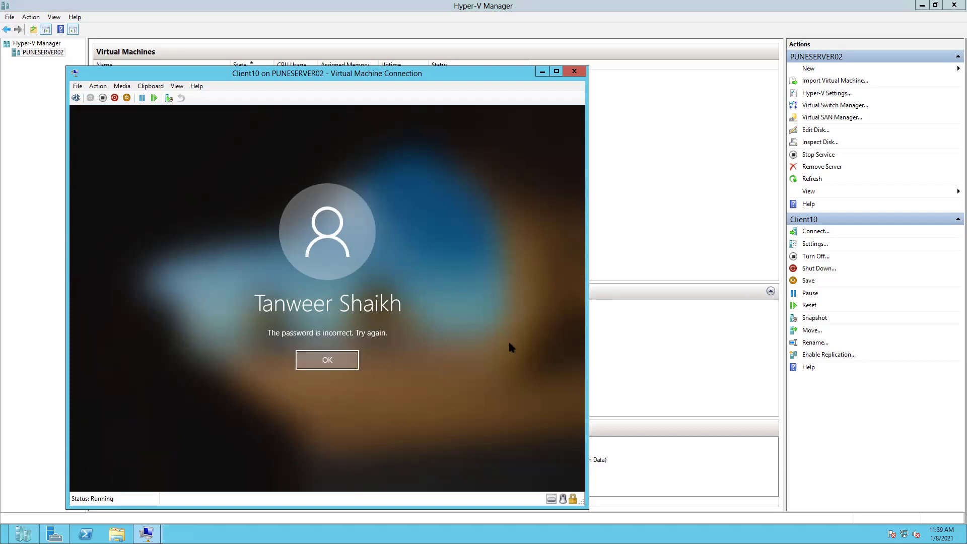
pyautogui.press('Return')
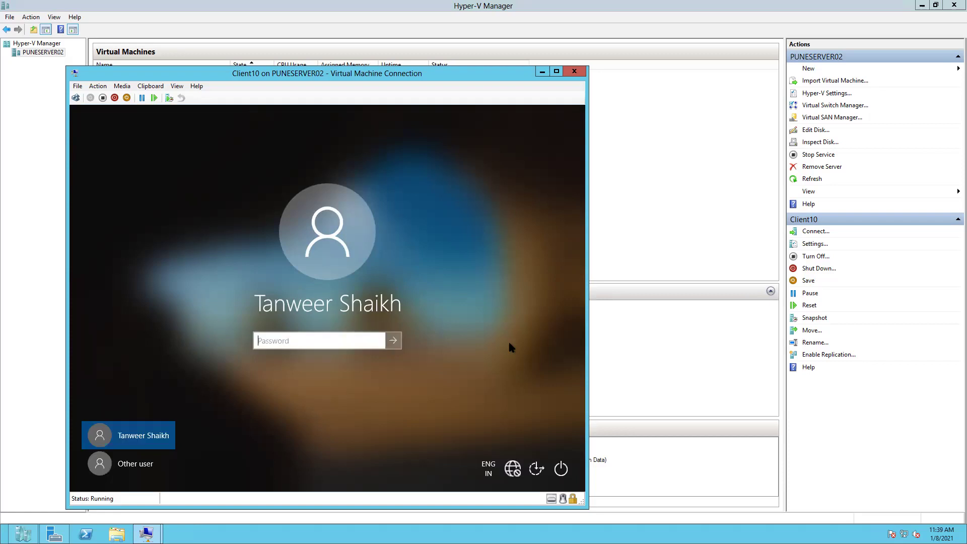
pyautogui.write('1234')
pyautogui.press('Return')
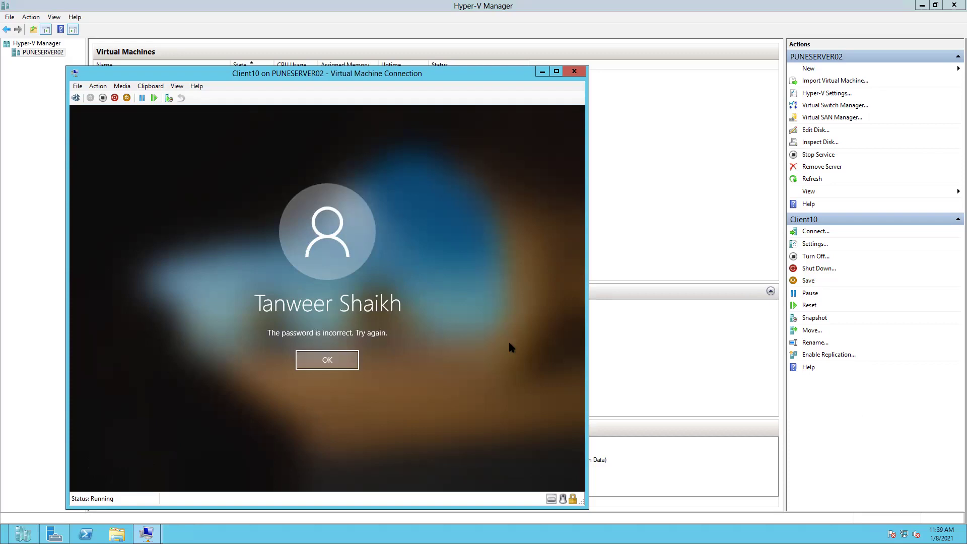
pyautogui.press('Return')
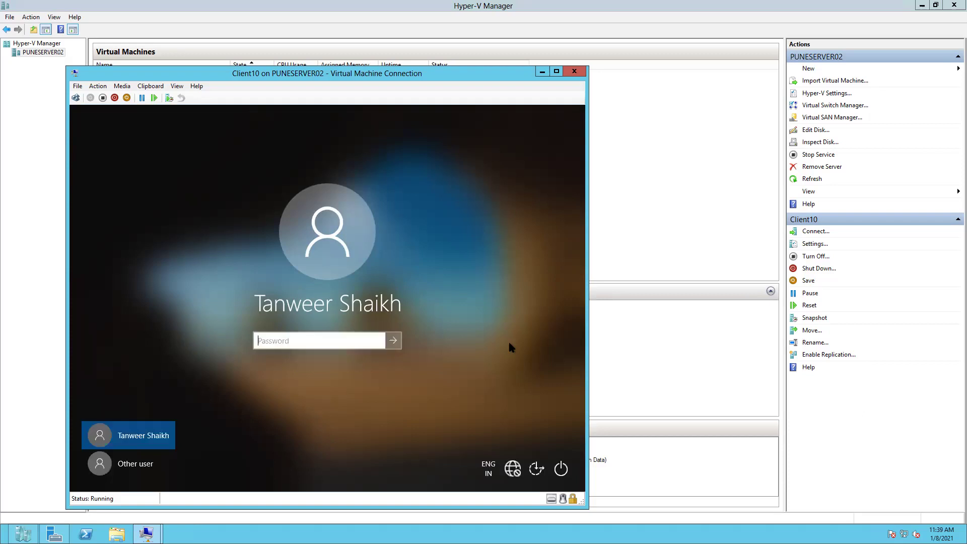
pyautogui.write('12345')
pyautogui.press('Return')
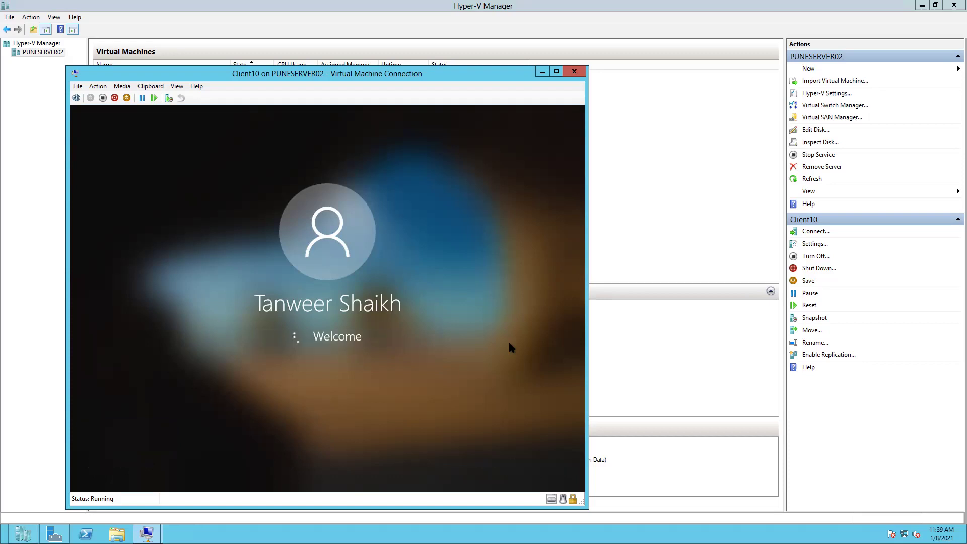
pyautogui.press('Return')
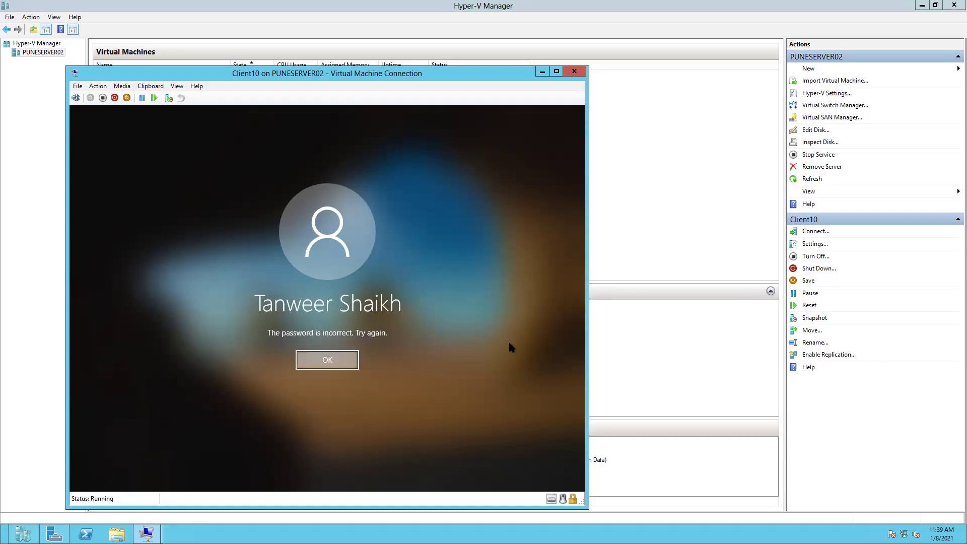
pyautogui.write('123456')
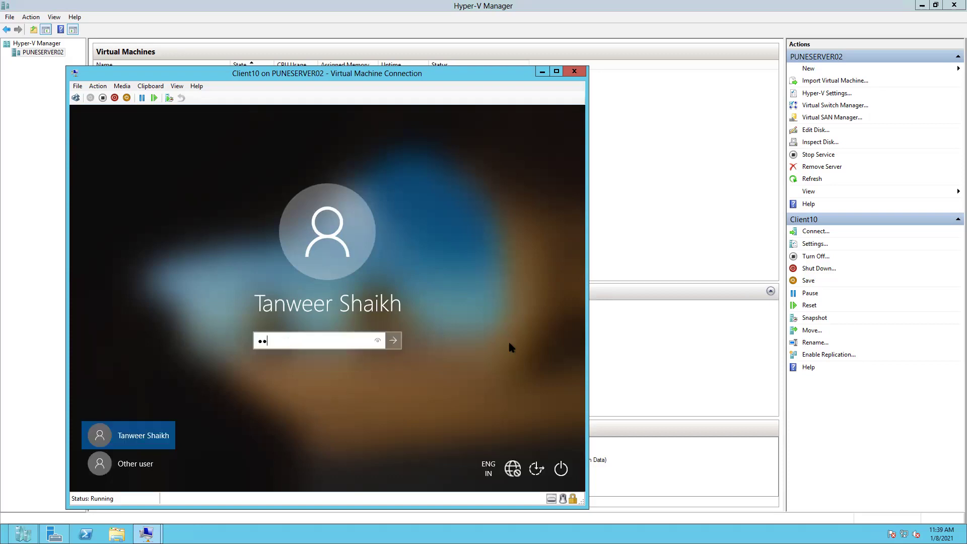
pyautogui.write('7')
pyautogui.press('Return')
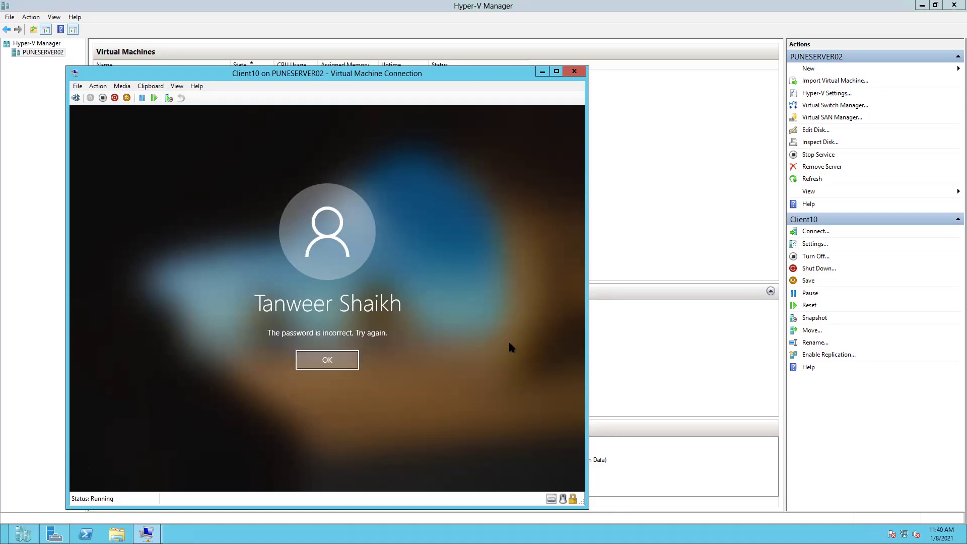
pyautogui.press('Return')
pyautogui.write('****')
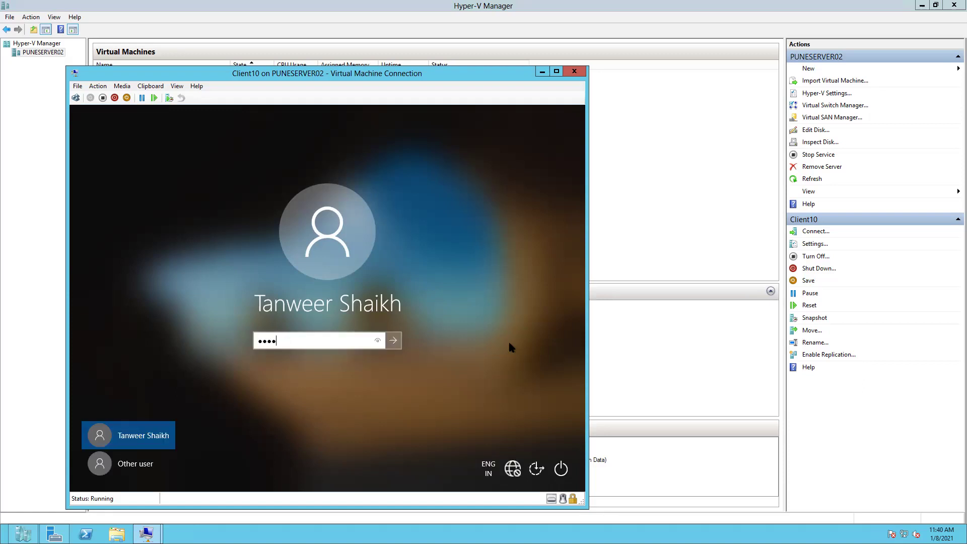
pyautogui.press('Return')
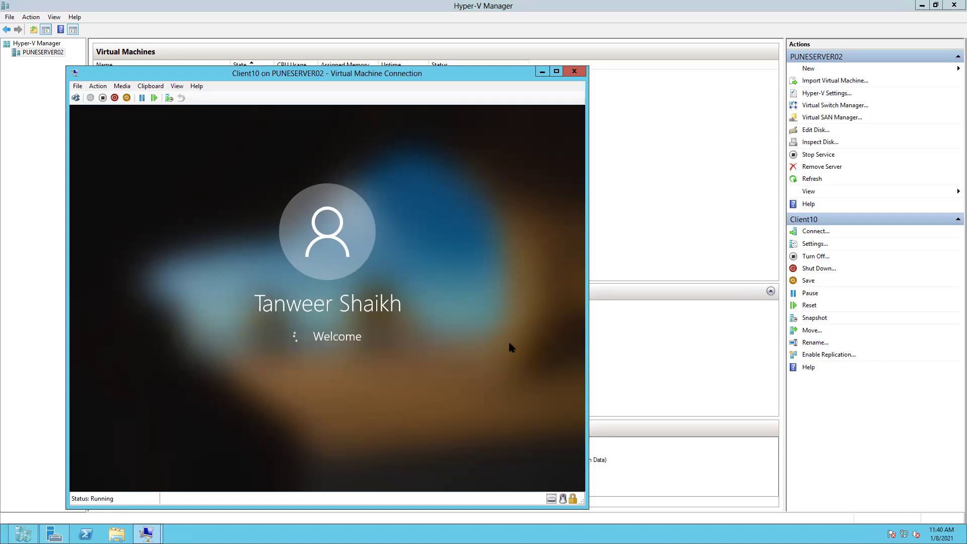
pyautogui.press('Return')
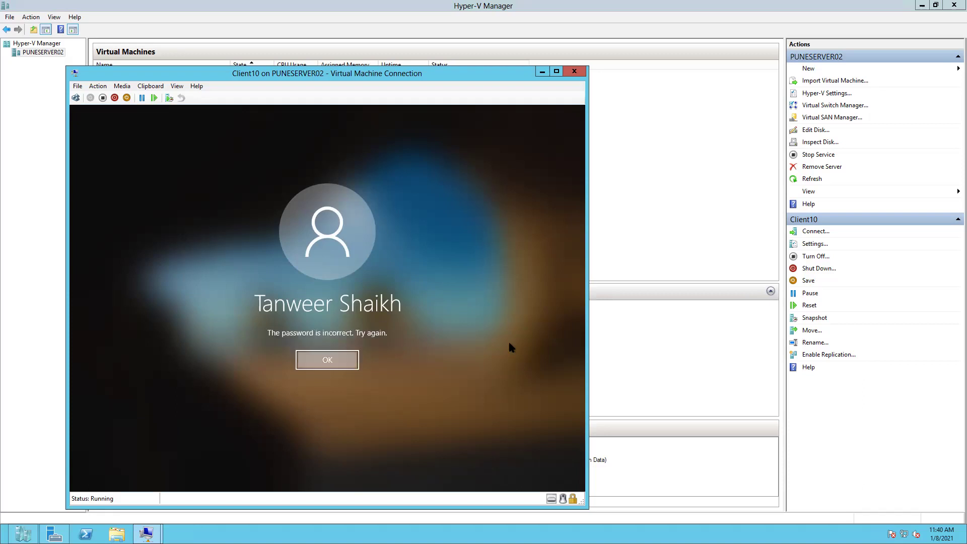
pyautogui.write('****')
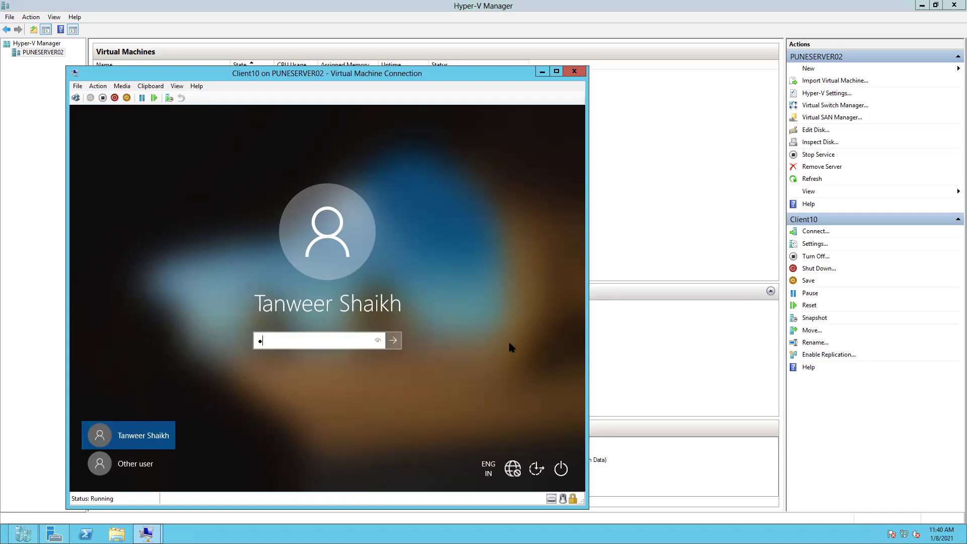
pyautogui.write('***')
pyautogui.write('****')
pyautogui.press('Return')
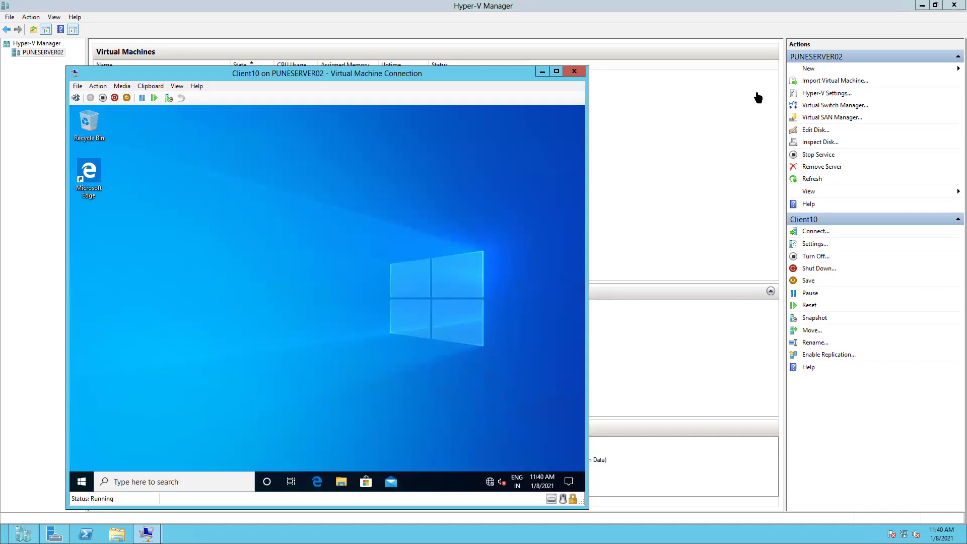
# Step: Minimize Client10 and restore the ADUC window on the Domain(Batch1) virtual machine
pyautogui.click(541, 71)
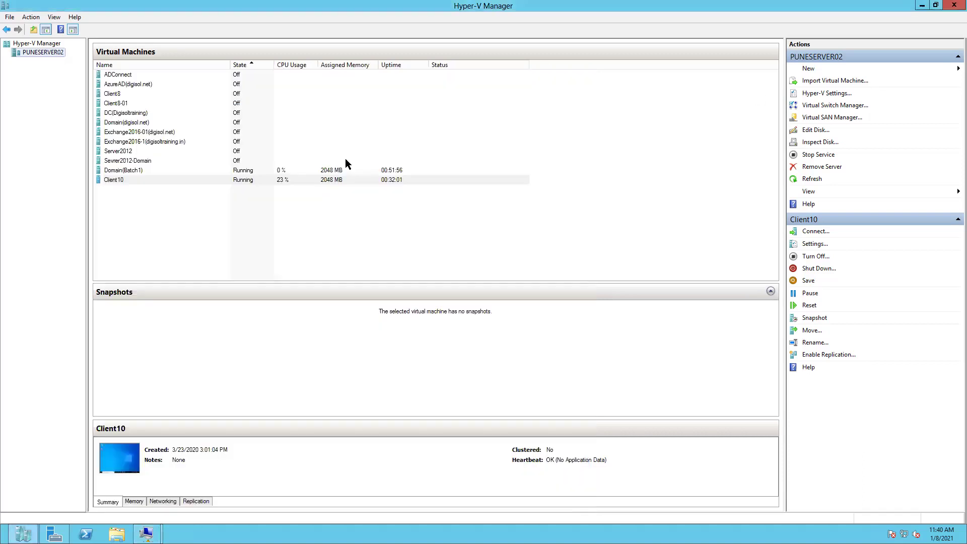
pyautogui.moveTo(146, 533)
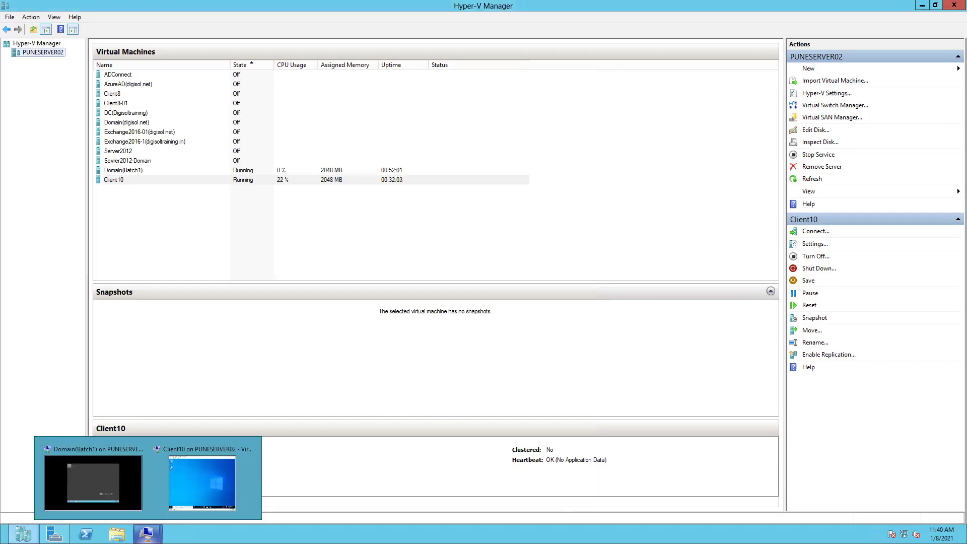
pyautogui.click(99, 480)
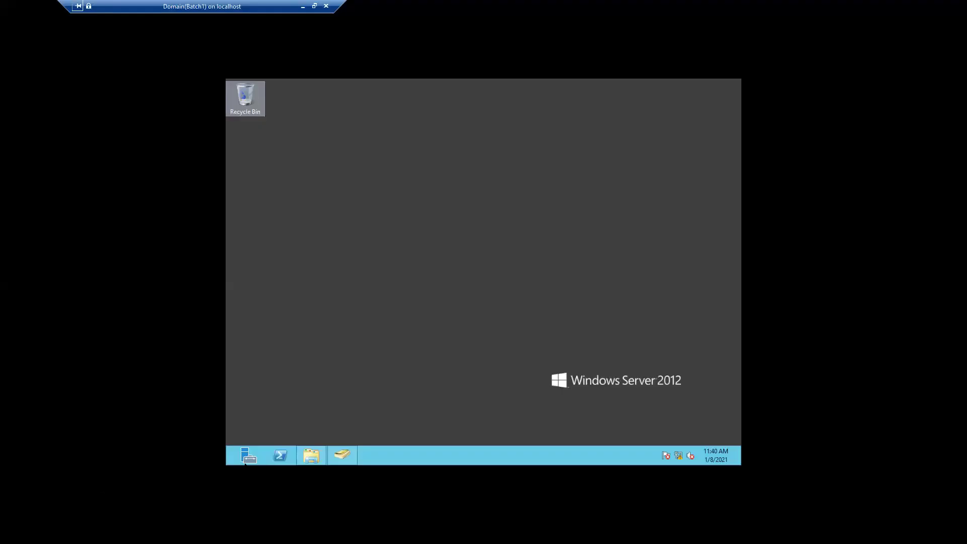
pyautogui.moveTo(342, 454)
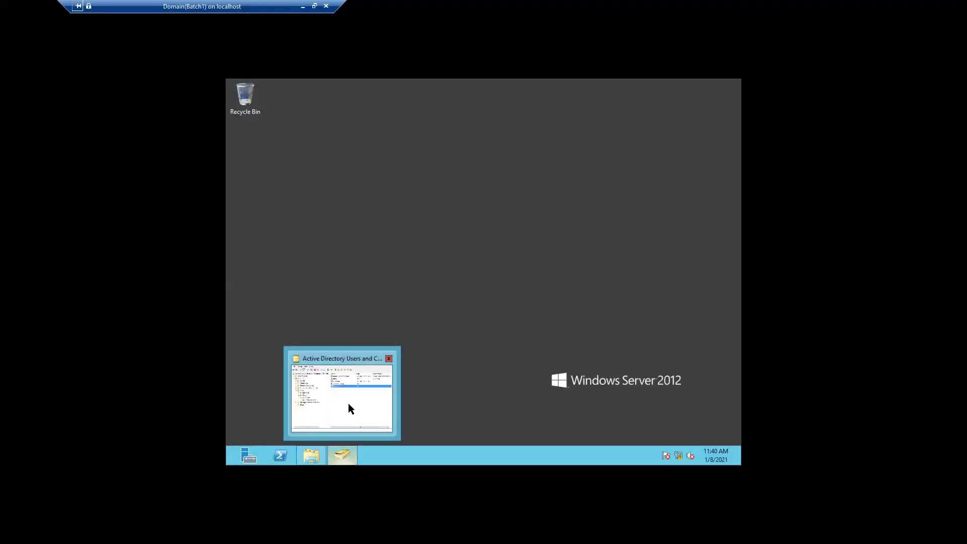
pyautogui.click(350, 409)
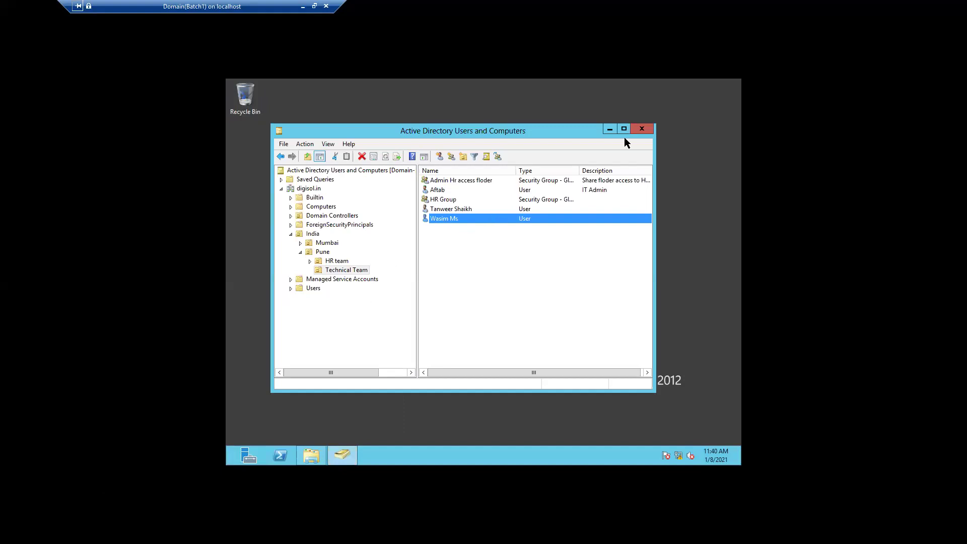
# Step: Tick Unlock account for the Technical Team user listed after HR Group, and apply it
pyautogui.doubleClick(454, 208)
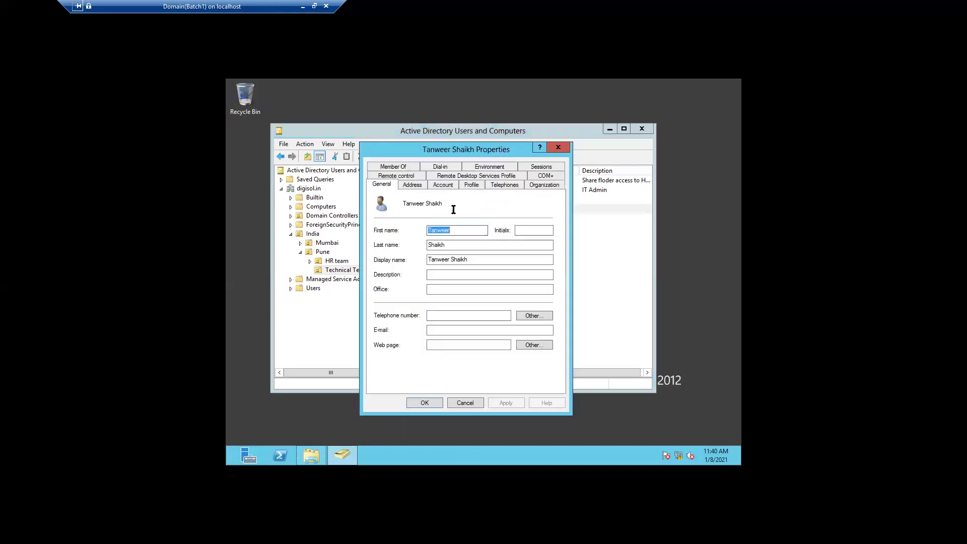
pyautogui.click(441, 186)
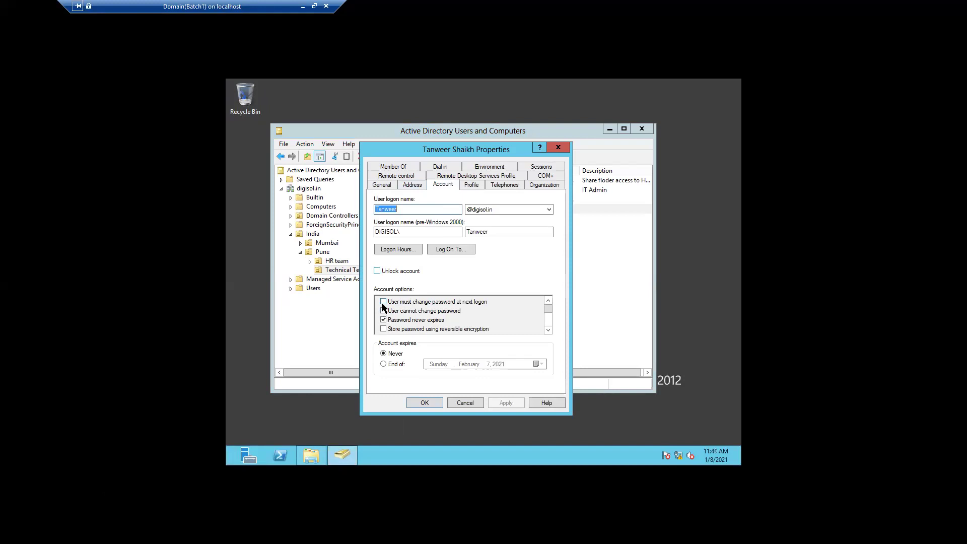
pyautogui.click(378, 271)
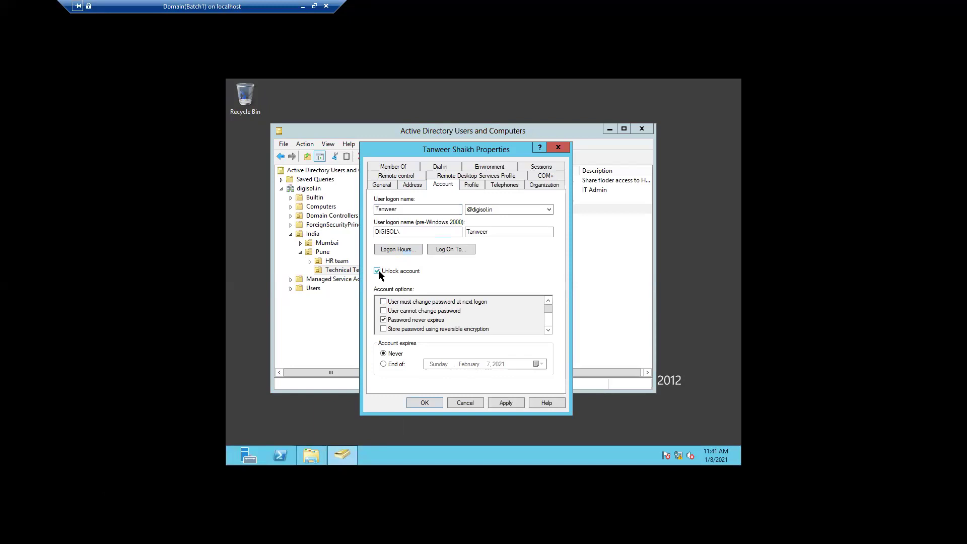
pyautogui.click(504, 402)
pyautogui.click(422, 402)
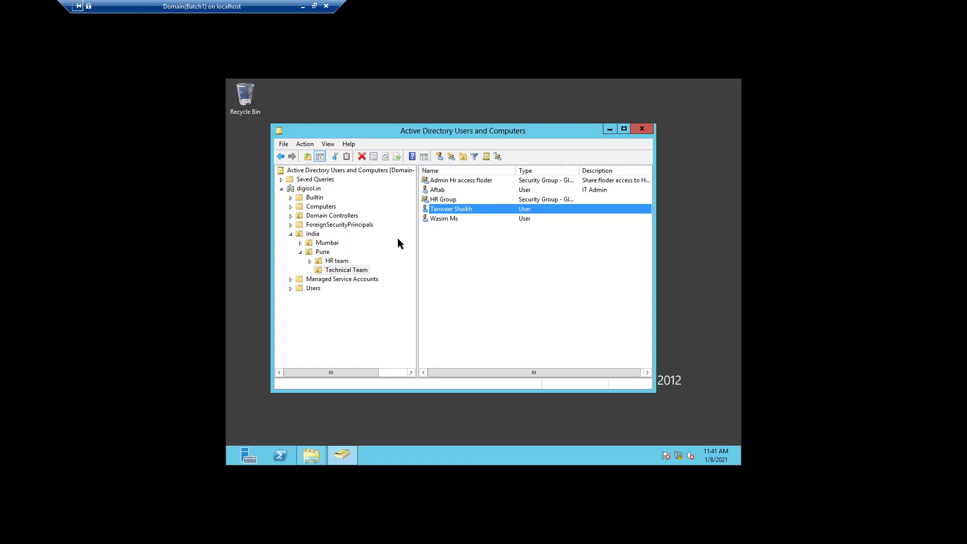
# Step: Add a new group named GIS under Technical Team, keeping Global scope and Security type
pyautogui.rightClick(355, 267)
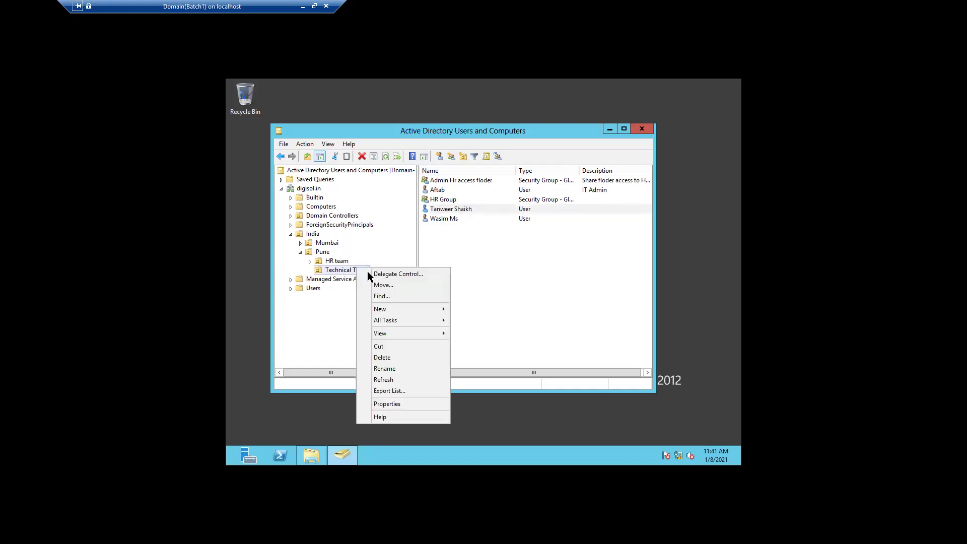
pyautogui.moveTo(409, 310)
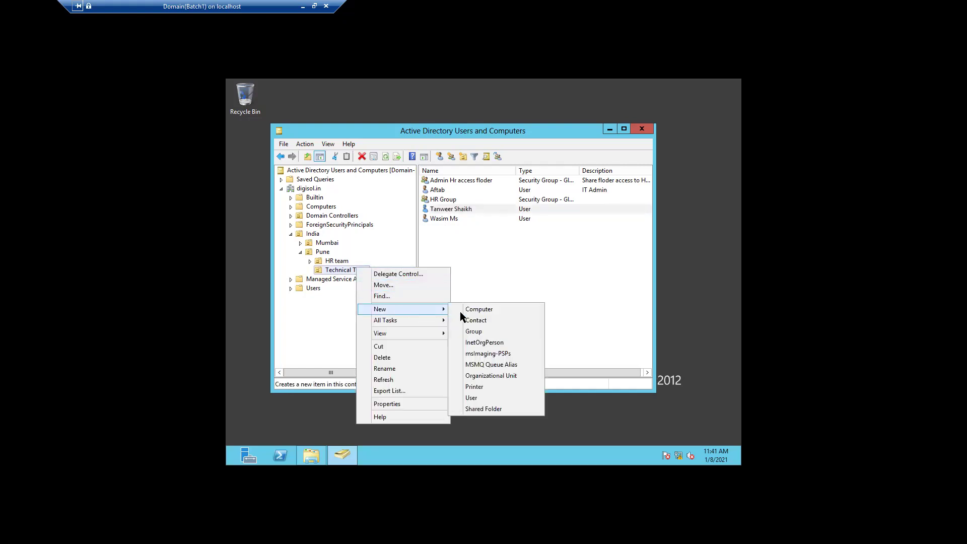
pyautogui.click(485, 331)
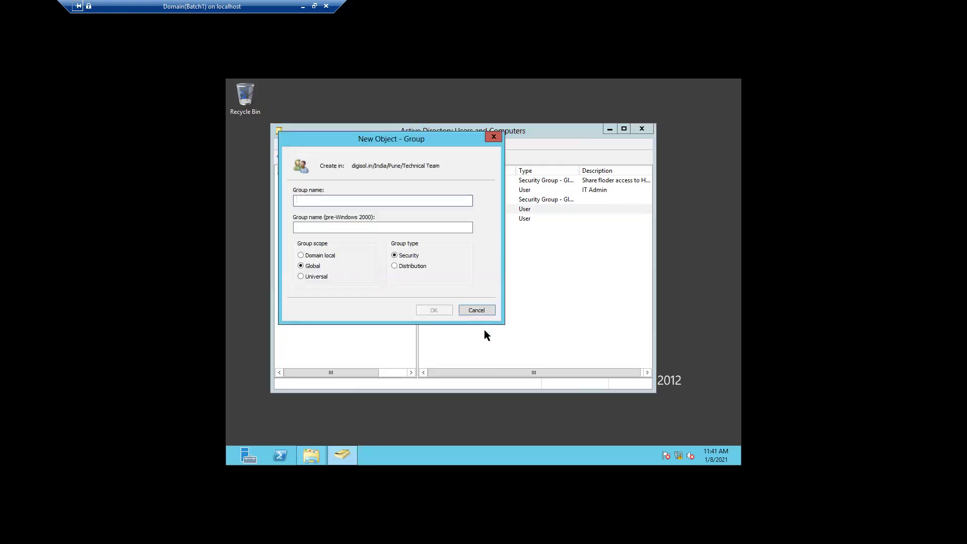
pyautogui.click(518, 301)
pyautogui.write('F')
pyautogui.press('BackSpace')
pyautogui.write('g')
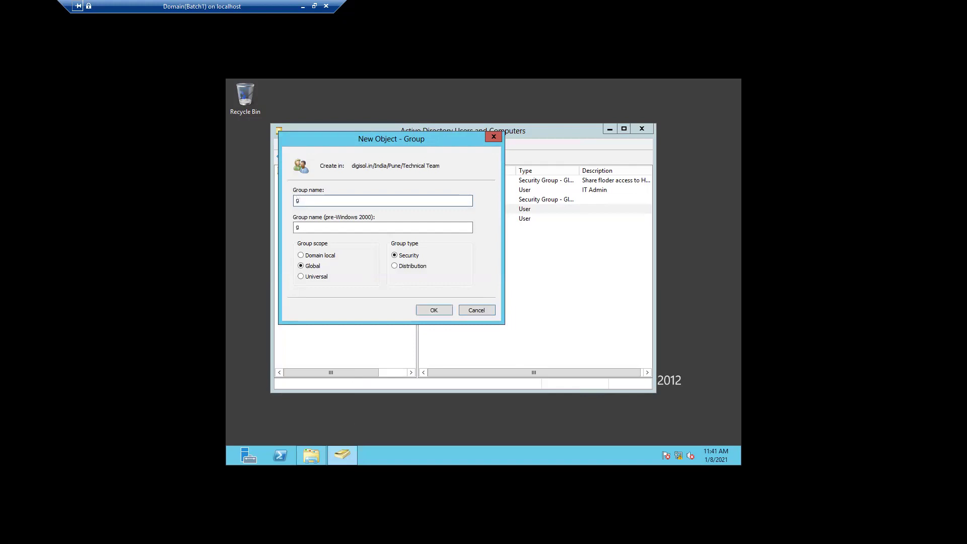
pyautogui.press('BackSpace')
pyautogui.write('g')
pyautogui.press('BackSpace')
pyautogui.write('GO')
pyautogui.press('BackSpace')
pyautogui.click(435, 310)
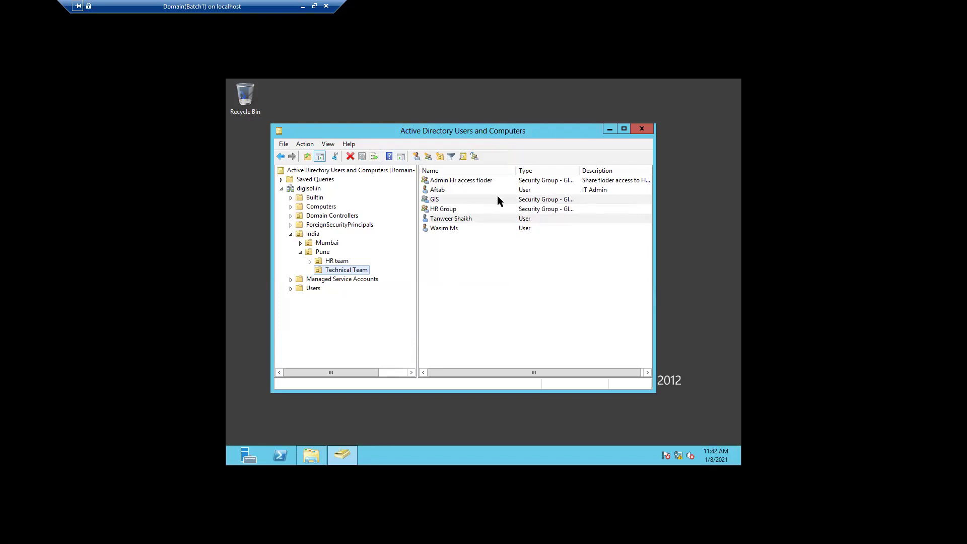
# Step: Enter 'Task team' as the GIS group's description and apply it
pyautogui.doubleClick(498, 200)
pyautogui.click(431, 229)
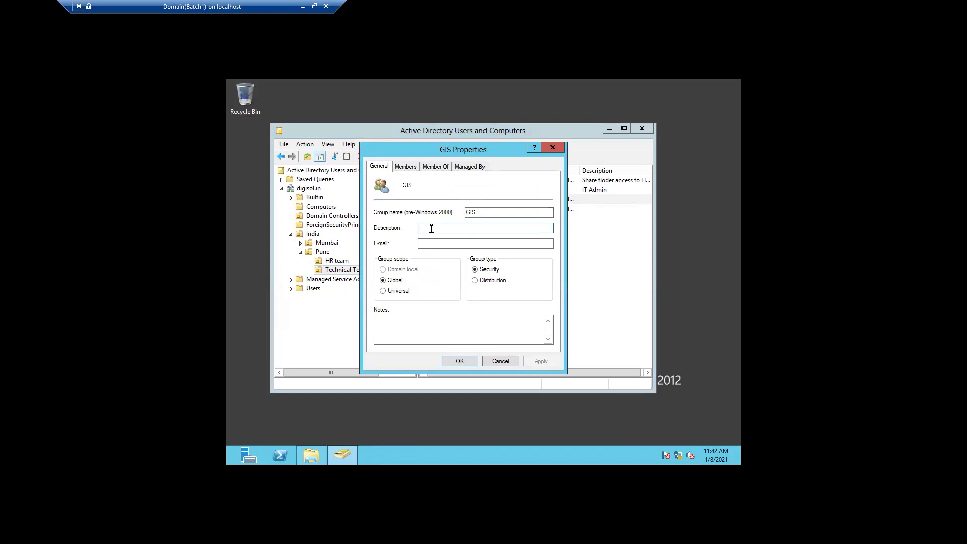
pyautogui.write('TA')
pyautogui.press('BackSpace')
pyautogui.click(536, 362)
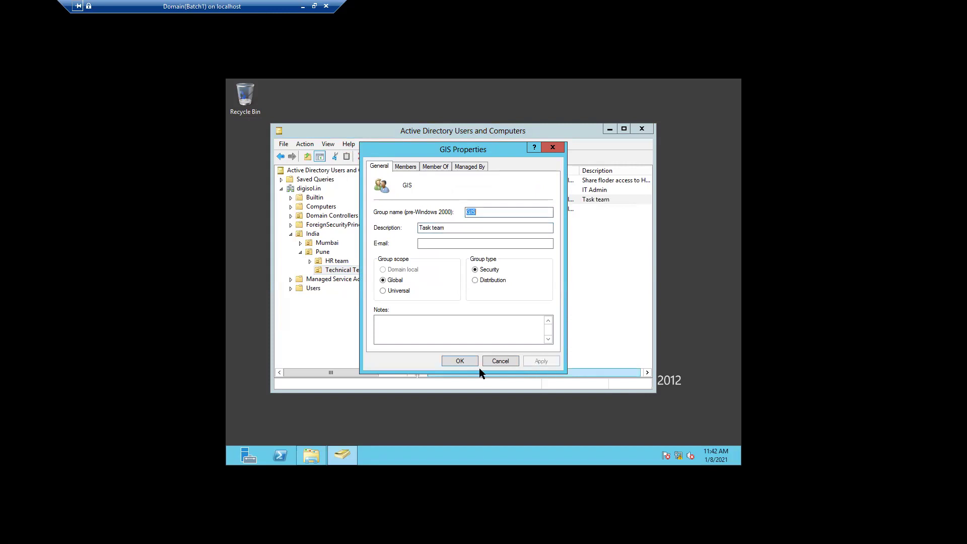
pyautogui.click(461, 359)
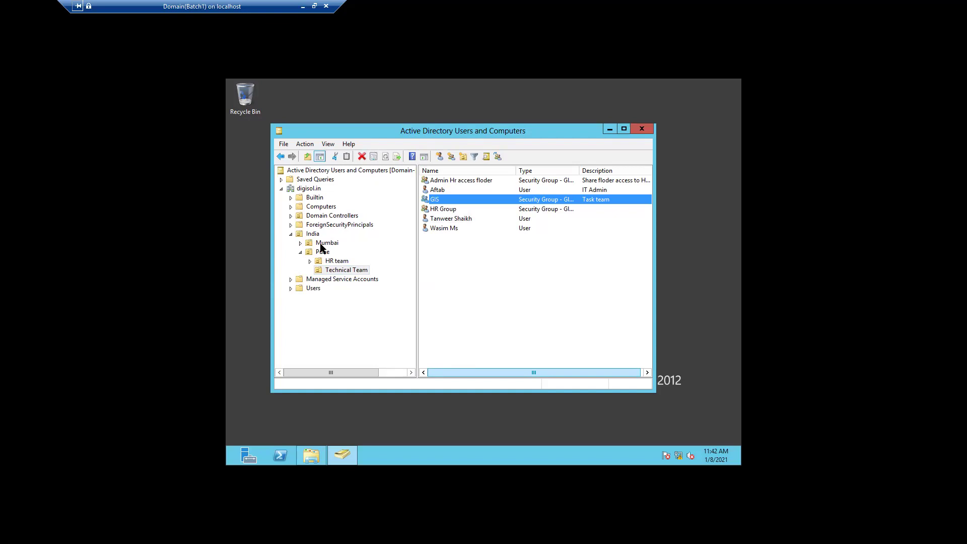
# Step: Search the India unit for the user's first name and open the matching user's properties
pyautogui.click(291, 234)
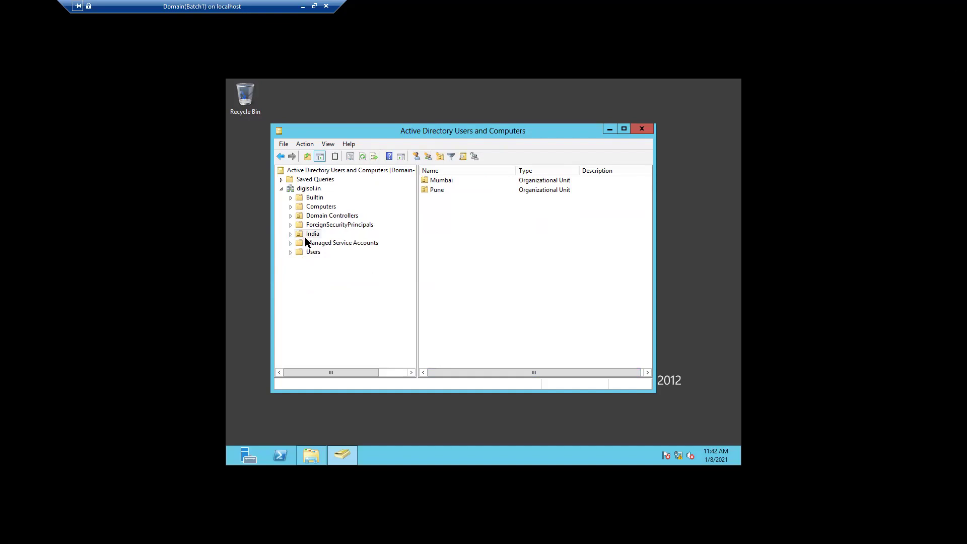
pyautogui.click(462, 157)
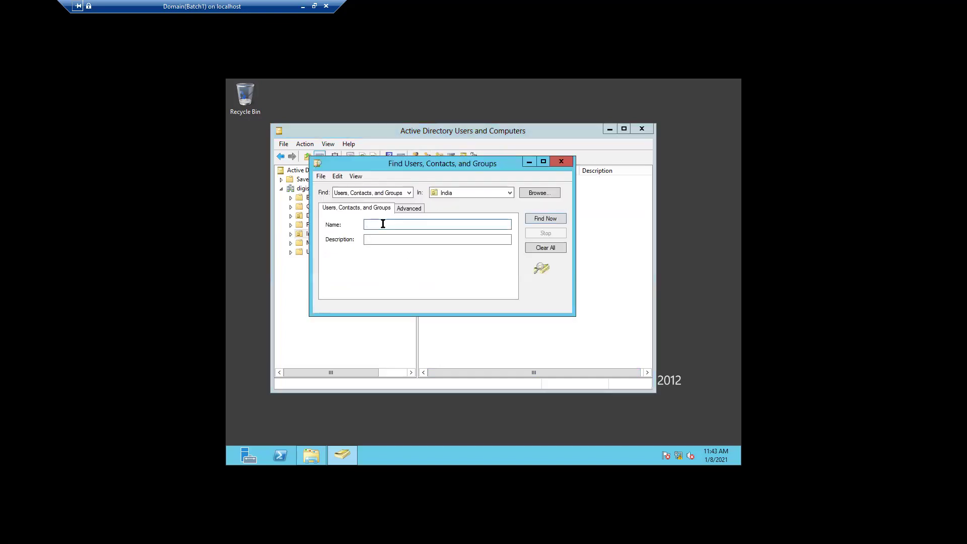
pyautogui.write('tanwee')
pyautogui.press('BackSpace')
pyautogui.press('BackSpace')
pyautogui.press('BackSpace')
pyautogui.press('BackSpace')
pyautogui.press('BackSpace')
pyautogui.press('BackSpace')
pyautogui.write('Tanwee')
pyautogui.click(533, 217)
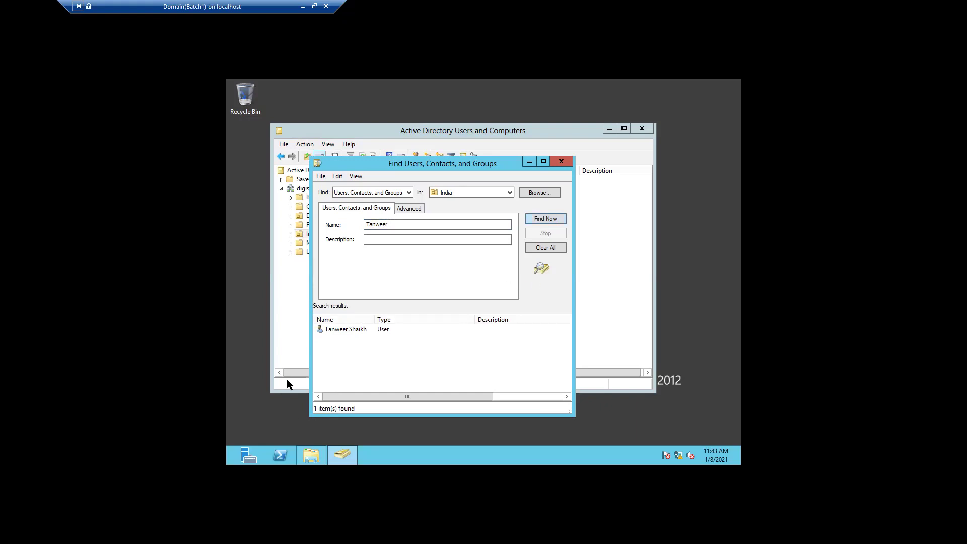
pyautogui.doubleClick(358, 329)
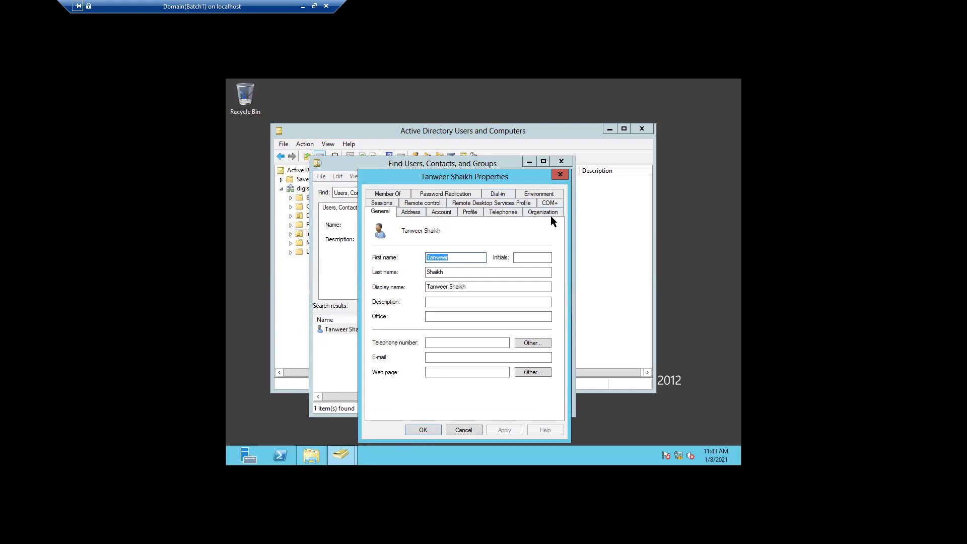
# Step: Browse the user's Profile, Telephones, Organization, Account, Address, General and Member Of pages
pyautogui.click(471, 213)
pyautogui.click(498, 213)
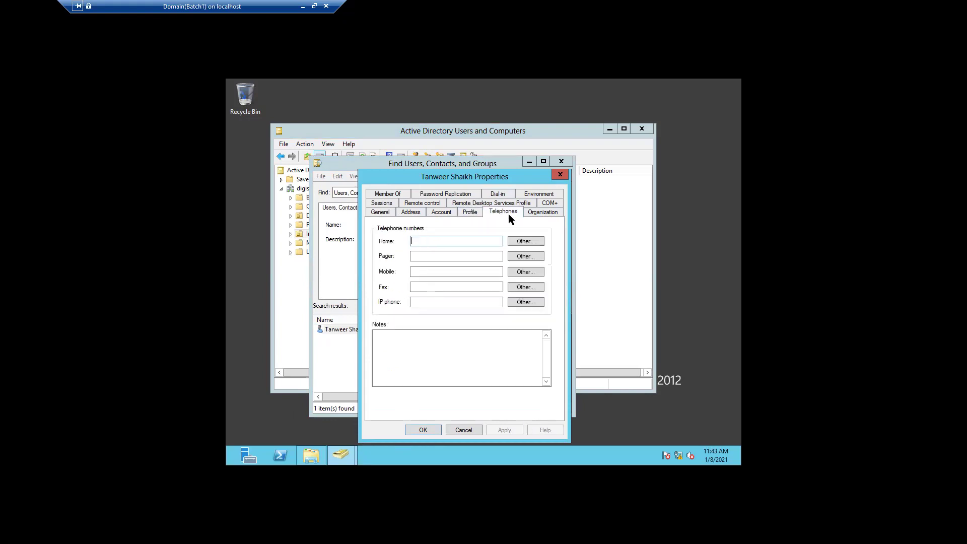
pyautogui.click(542, 214)
pyautogui.click(441, 214)
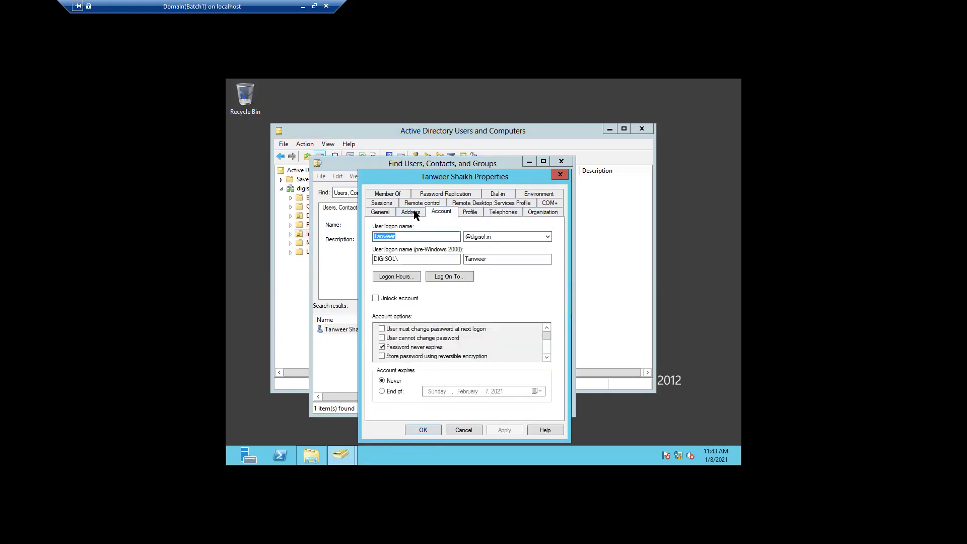
pyautogui.click(410, 212)
pyautogui.click(370, 213)
pyautogui.click(388, 193)
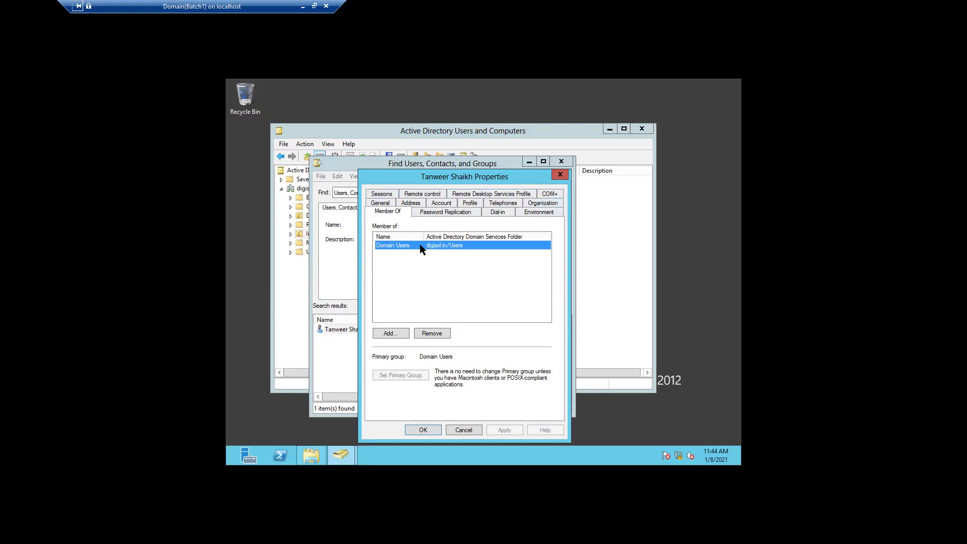
# Step: Close the user's Properties and the Find window, then select the digisol.in domain
pyautogui.click(559, 176)
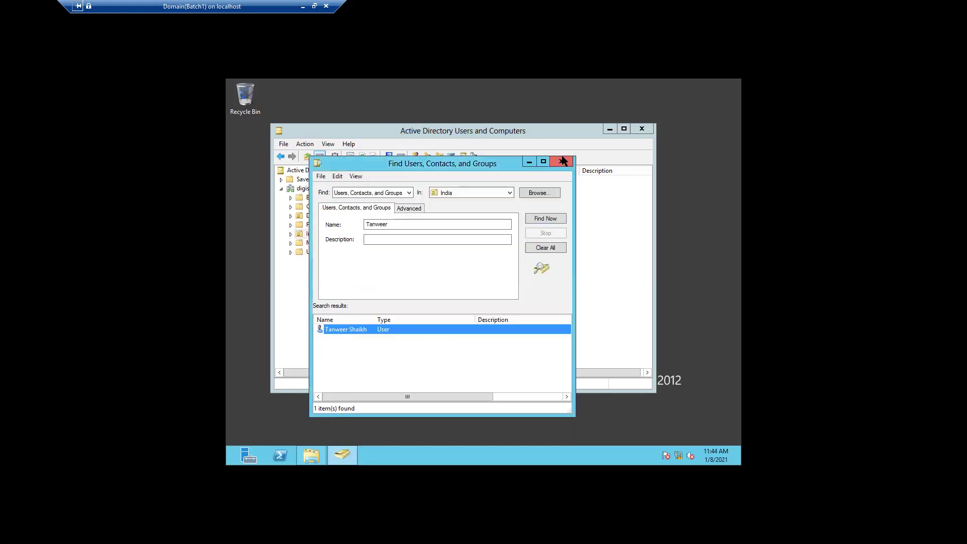
pyautogui.click(561, 161)
pyautogui.click(308, 190)
# Step: Enable Advanced Features from the console root's View menu and reselect digisol.in
pyautogui.rightClick(307, 189)
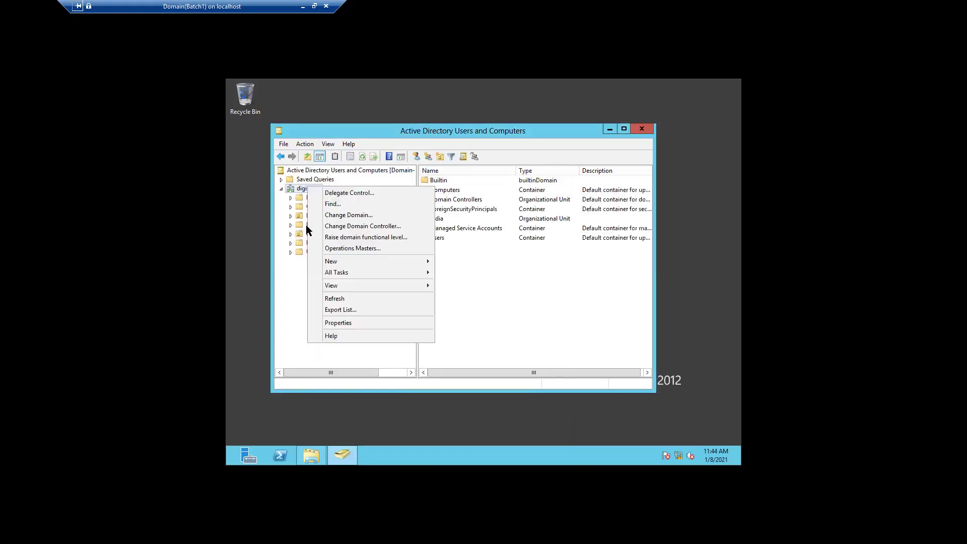
pyautogui.click(302, 174)
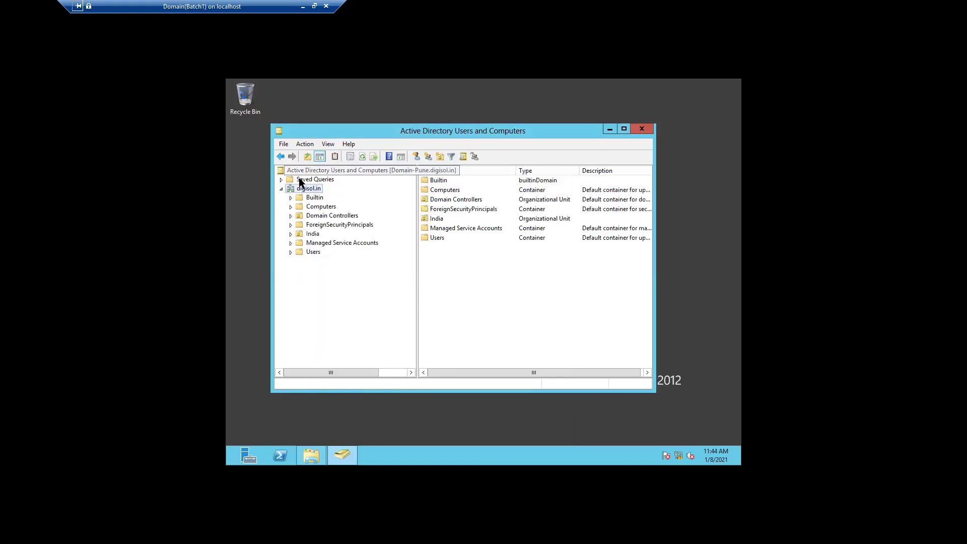
pyautogui.click(302, 173)
pyautogui.rightClick(302, 174)
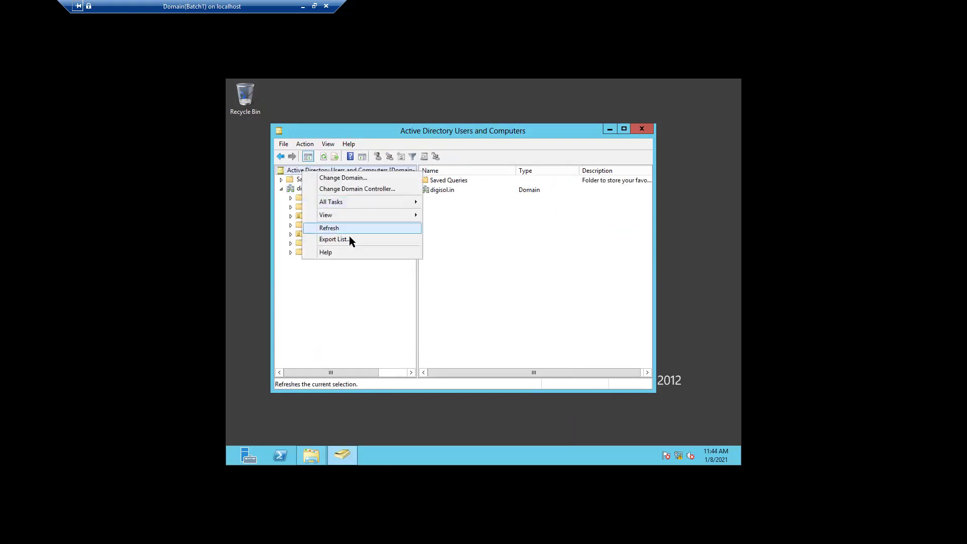
pyautogui.moveTo(381, 216)
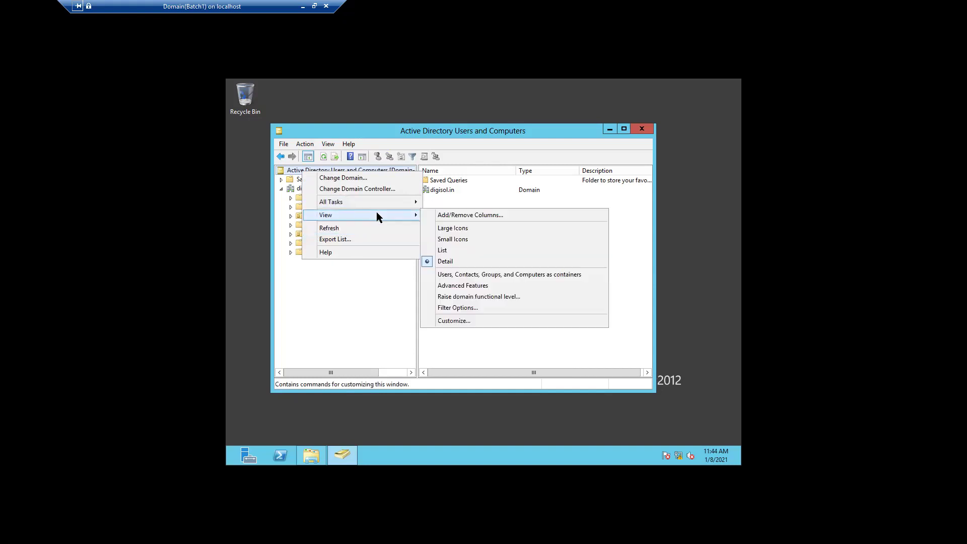
pyautogui.click(460, 286)
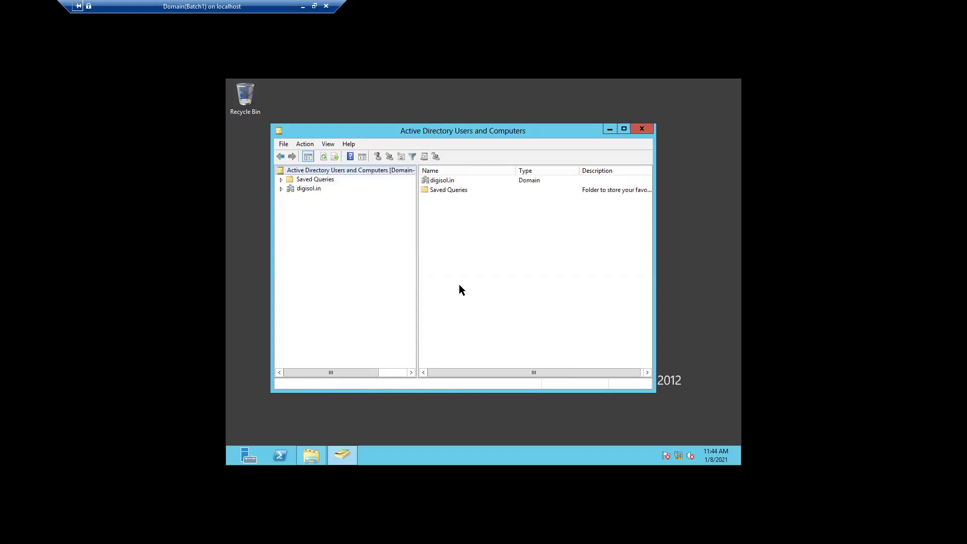
pyautogui.click(313, 189)
# Step: Look at the View Filter Options for digisol.in and cancel without changes
pyautogui.rightClick(312, 189)
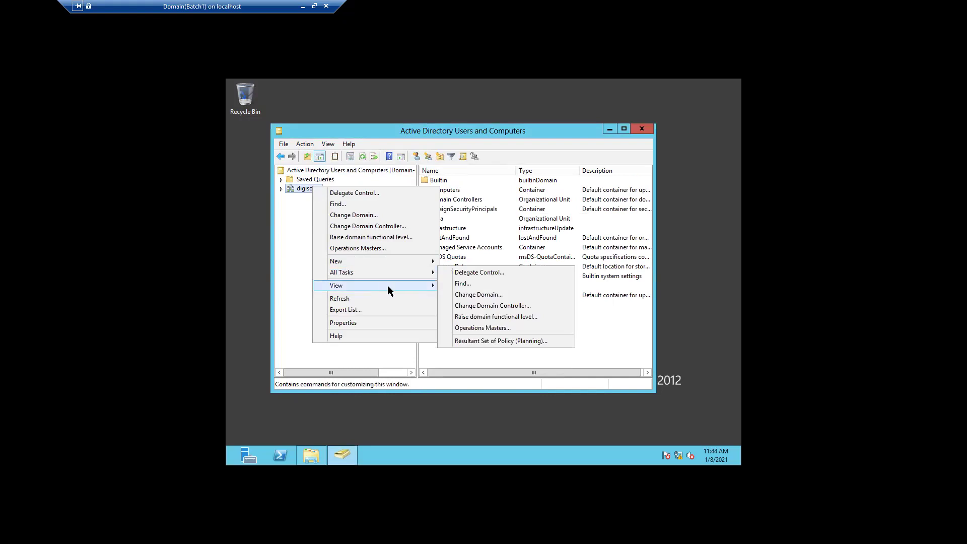
pyautogui.moveTo(387, 285)
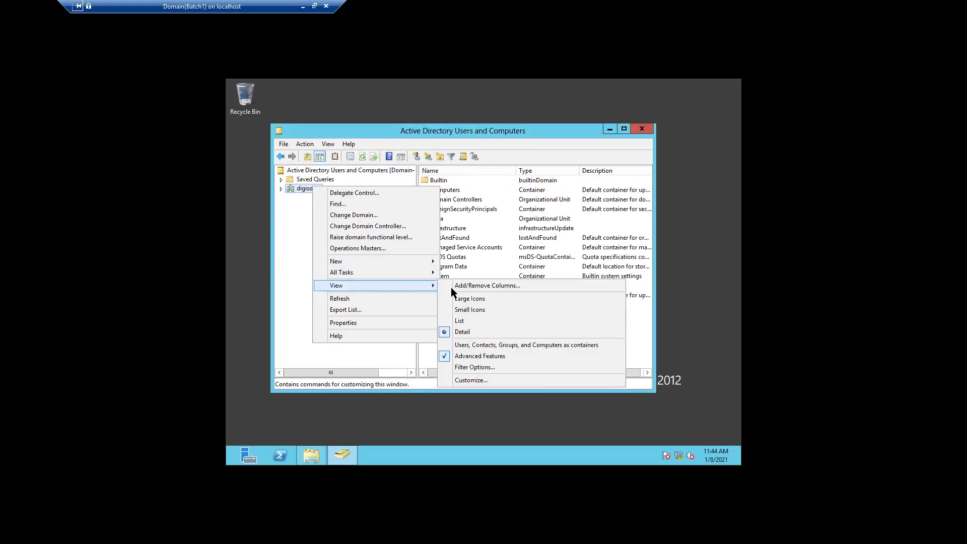
pyautogui.click(473, 365)
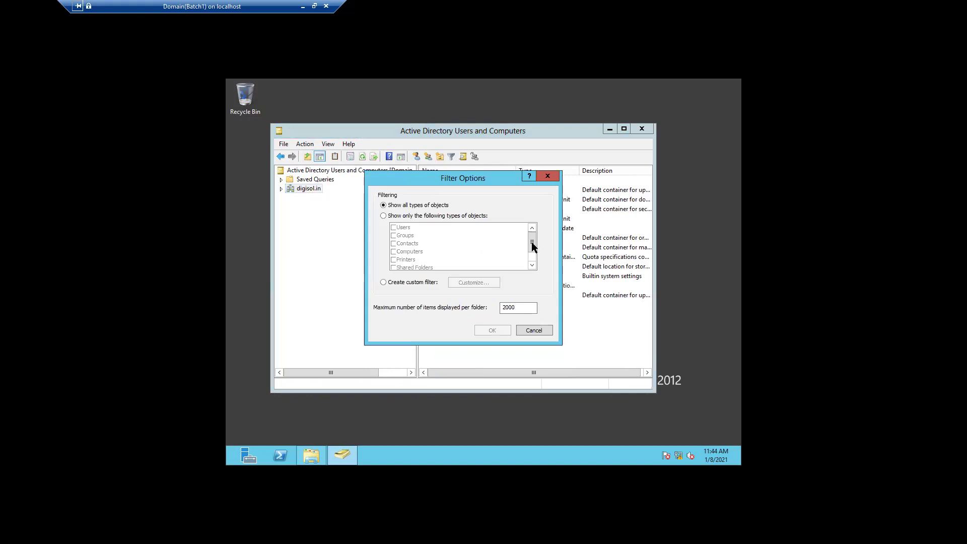
pyautogui.click(543, 331)
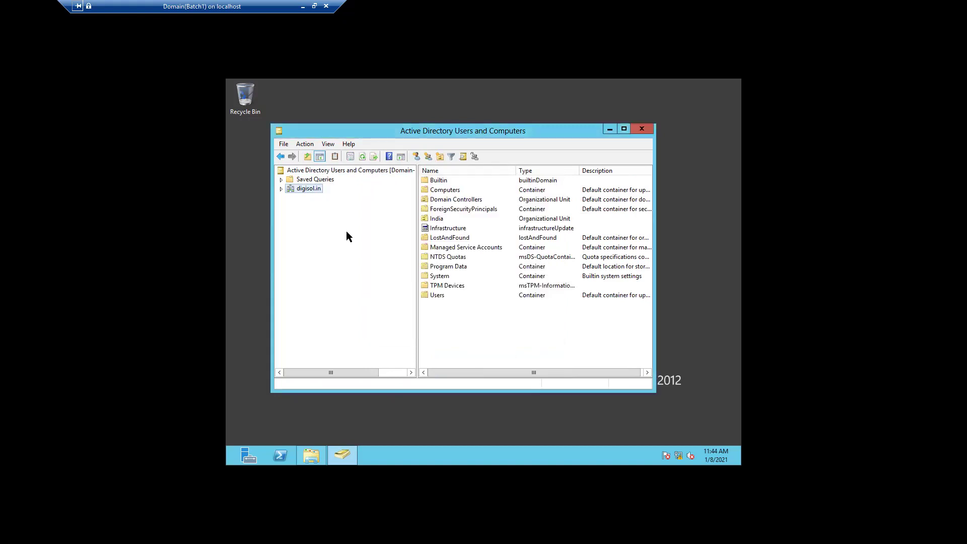
# Step: Open View > Customize for digisol.in and confirm it with OK
pyautogui.rightClick(311, 190)
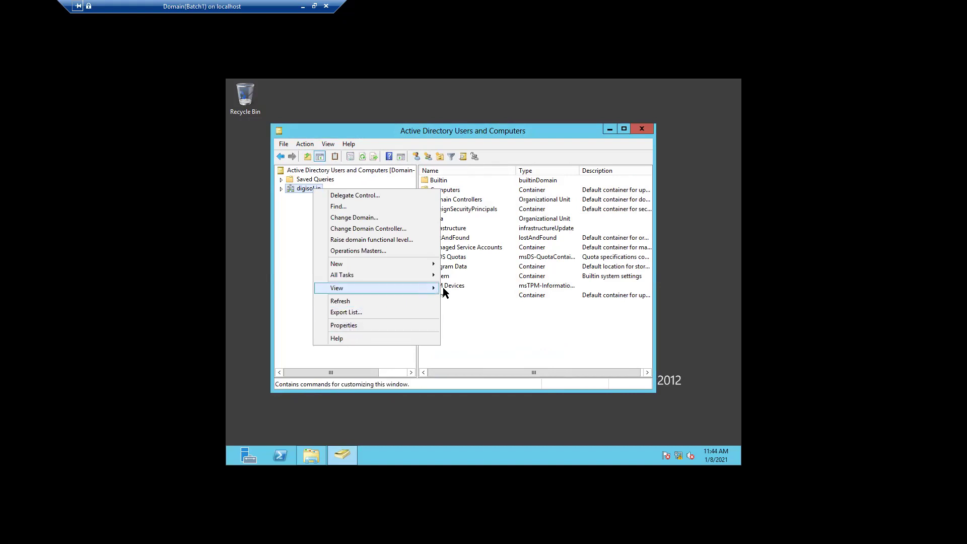
pyautogui.moveTo(436, 287)
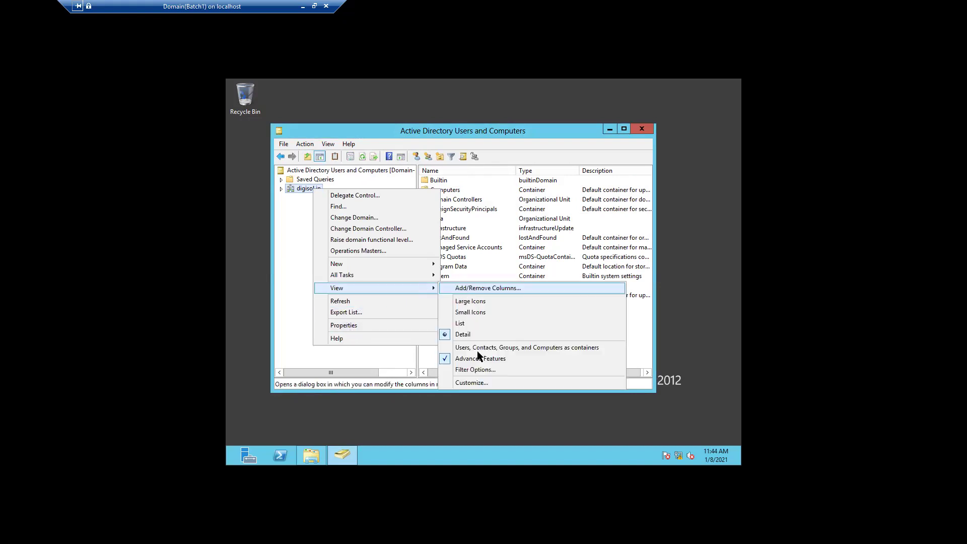
pyautogui.click(476, 382)
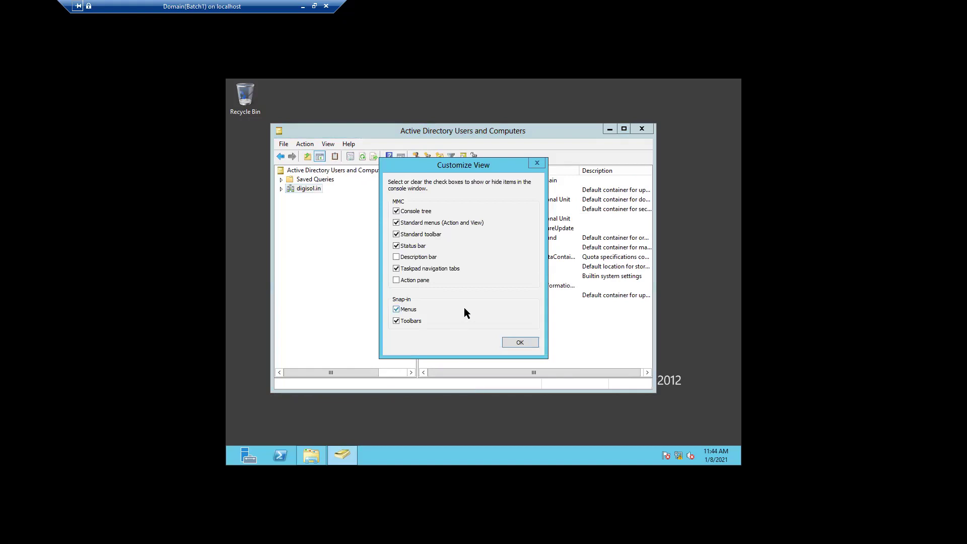
pyautogui.click(534, 346)
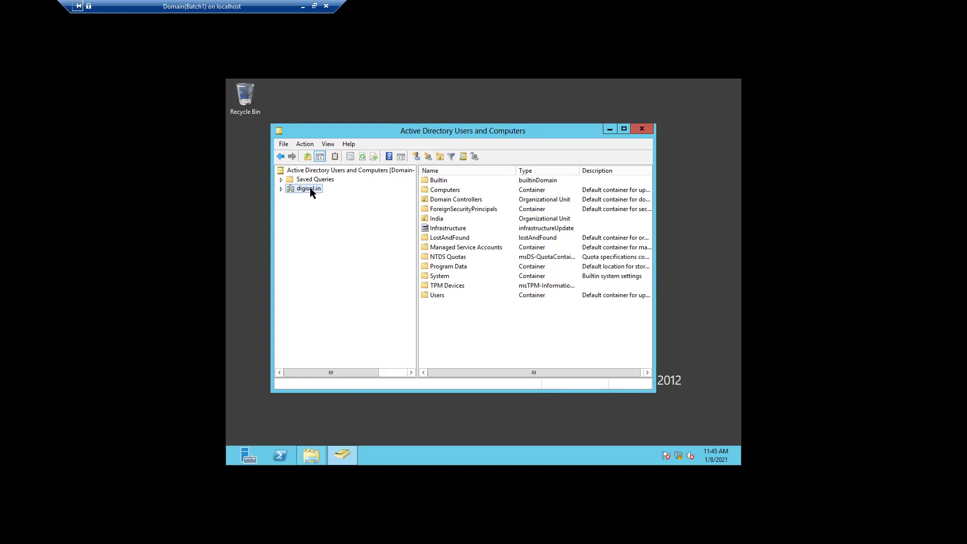
# Step: Find the user by name in digisol.in and view their Object tab's canonical name and creation dates
pyautogui.click(460, 156)
pyautogui.click(402, 225)
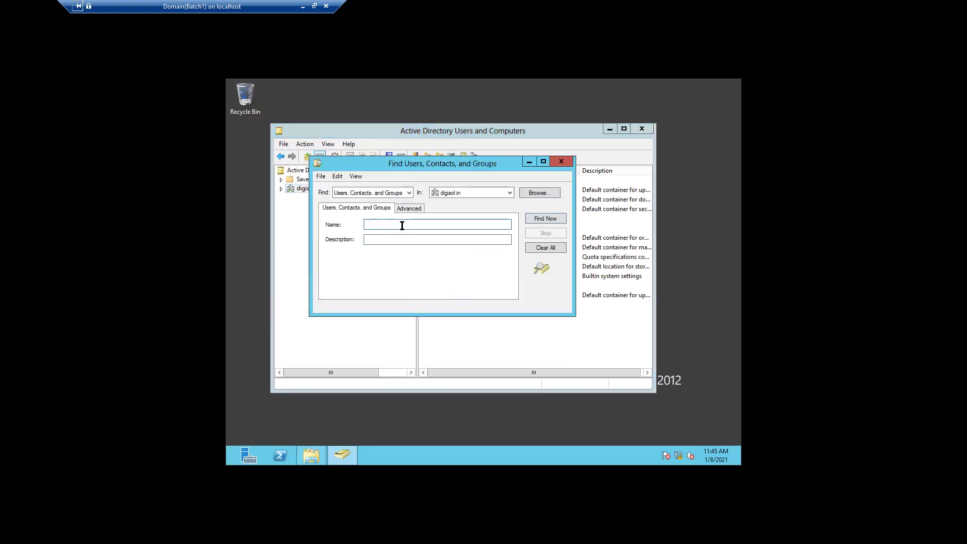
pyautogui.write('tanweer')
pyautogui.click(533, 215)
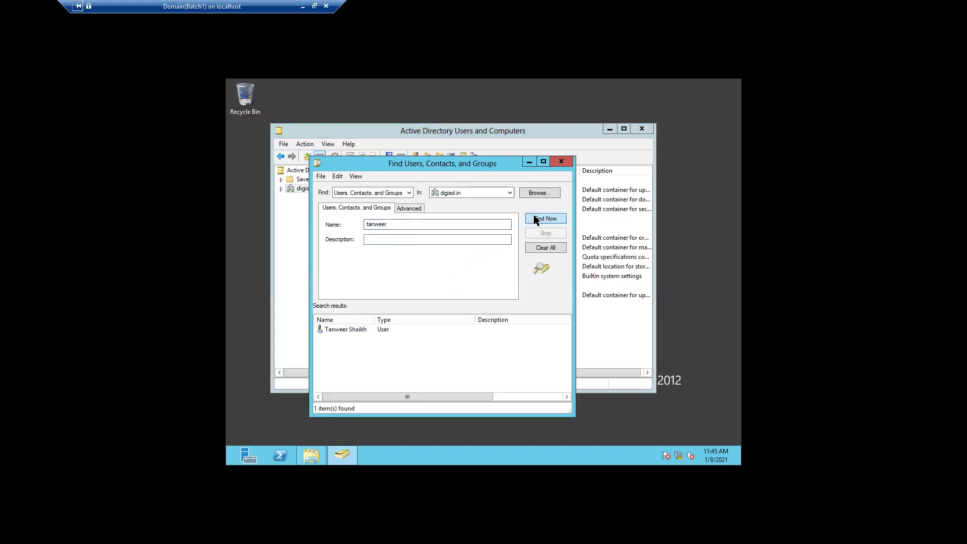
pyautogui.doubleClick(342, 329)
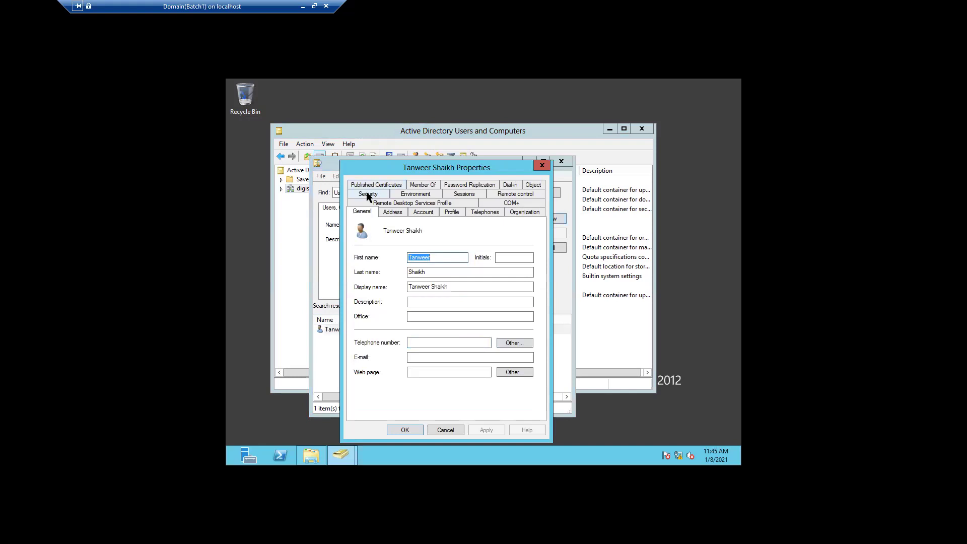
pyautogui.click(534, 185)
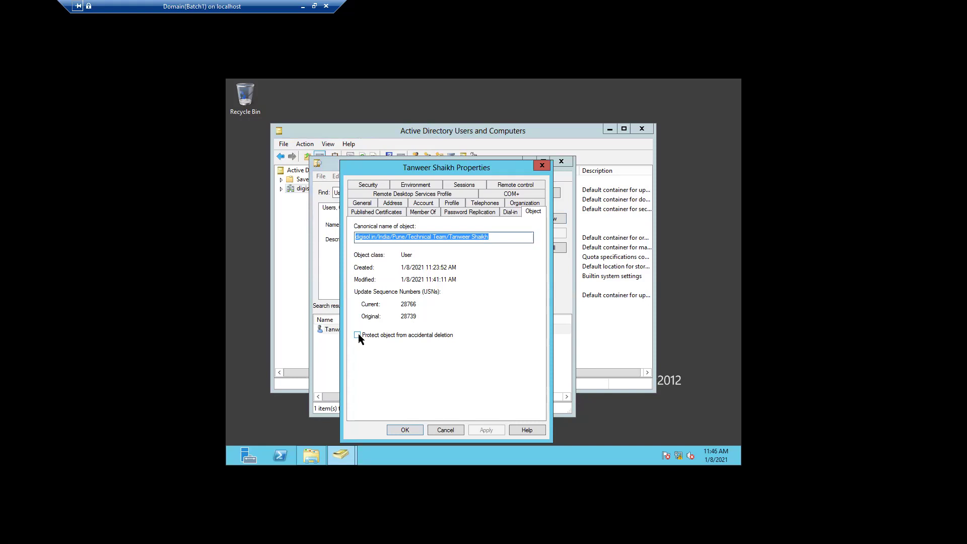
# Step: Cancel the found user's Properties dialog to return to the one-result search window
pyautogui.click(442, 430)
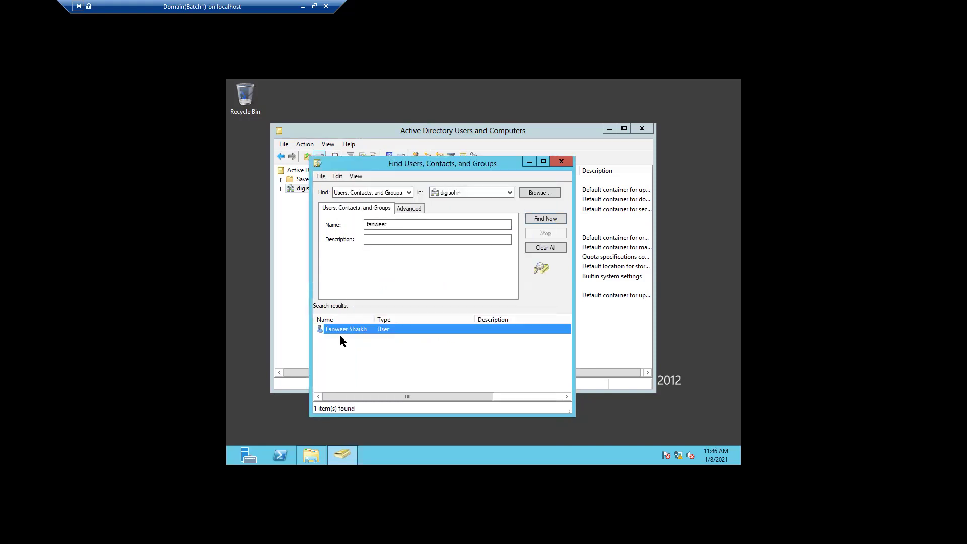
# Step: Reset the found user's password with a new confirmed password and unlock the account
pyautogui.rightClick(344, 334)
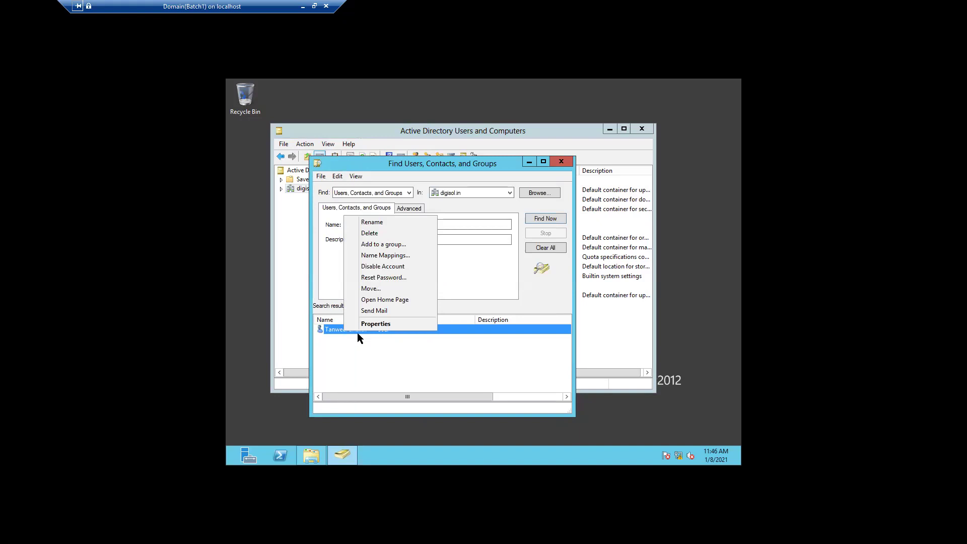
pyautogui.click(388, 278)
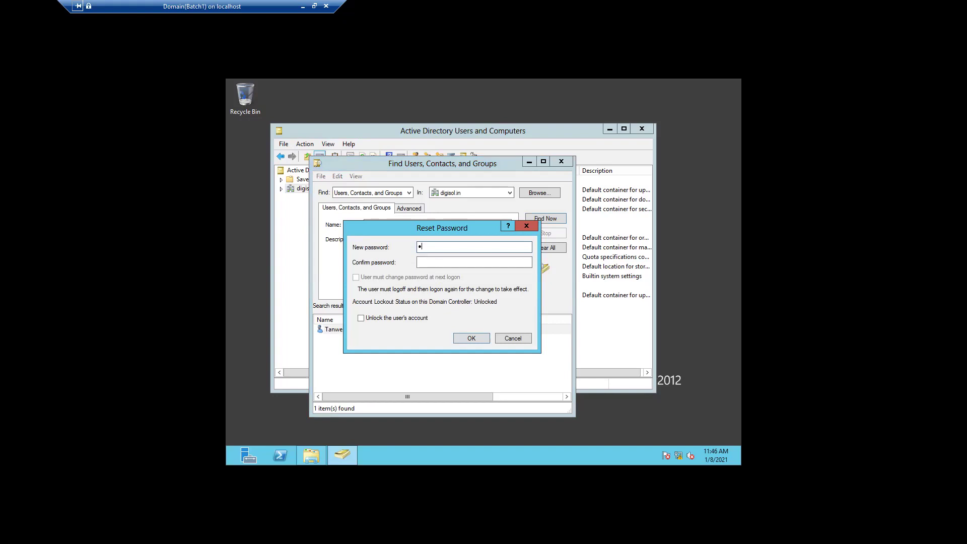
pyautogui.write('••••••••••')
pyautogui.press('Tab')
pyautogui.write('•••••••')
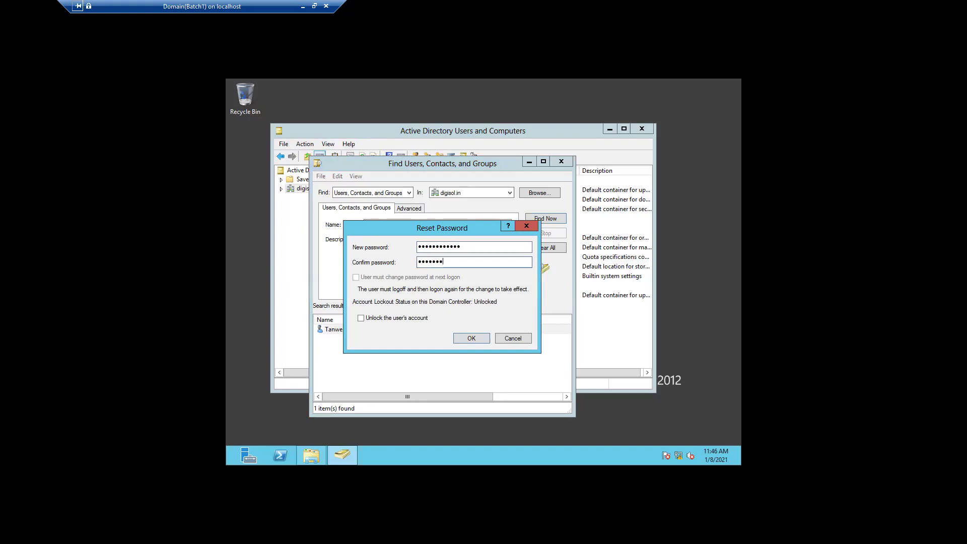
pyautogui.write('•••••')
pyautogui.click(360, 318)
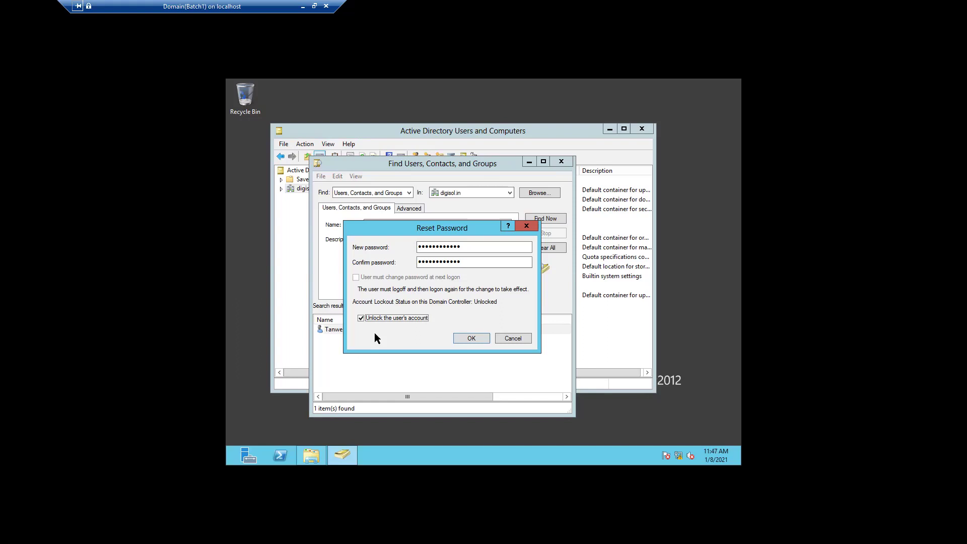
pyautogui.click(457, 336)
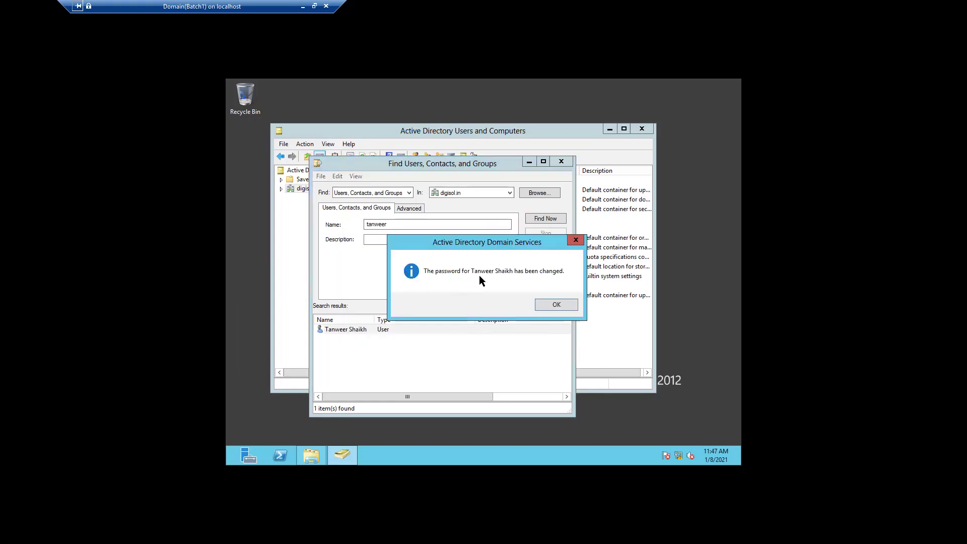
pyautogui.click(565, 305)
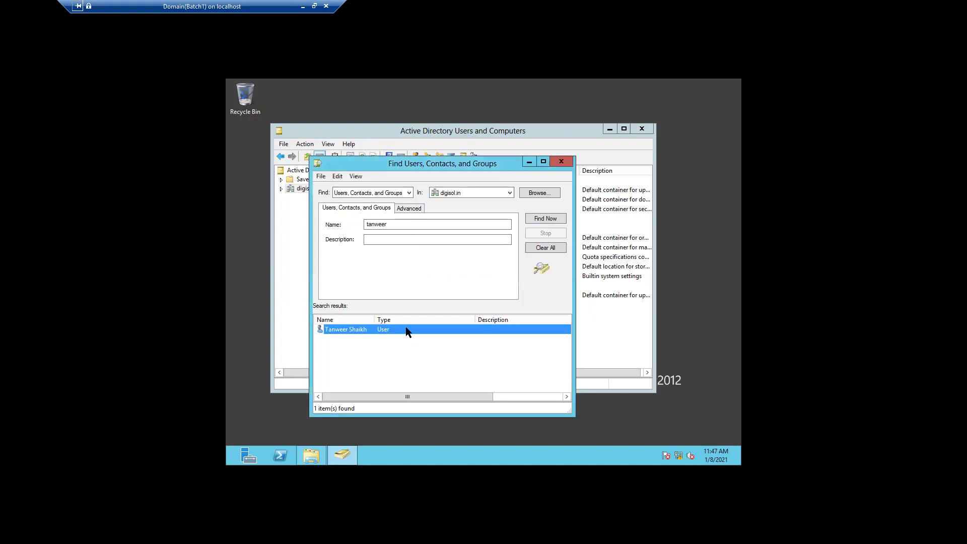
pyautogui.rightClick(407, 329)
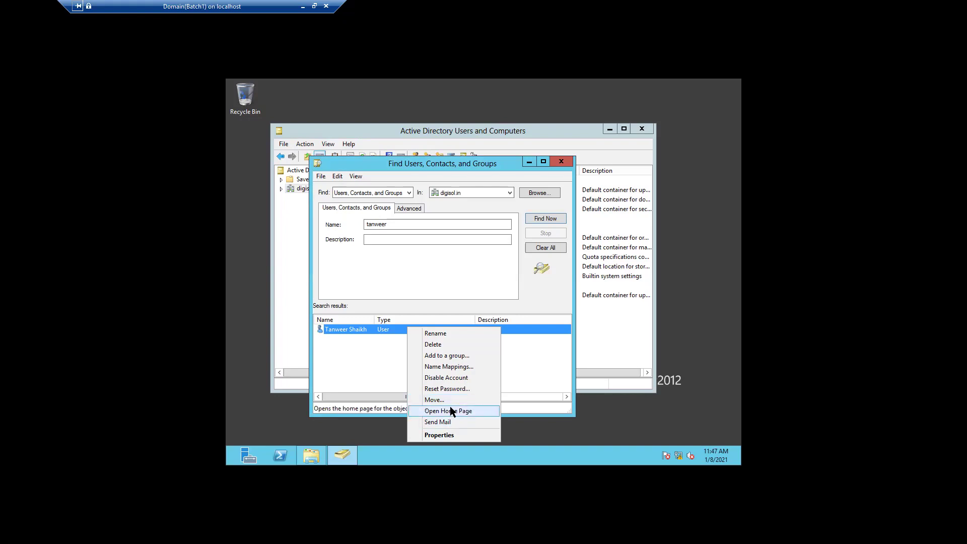
pyautogui.click(447, 435)
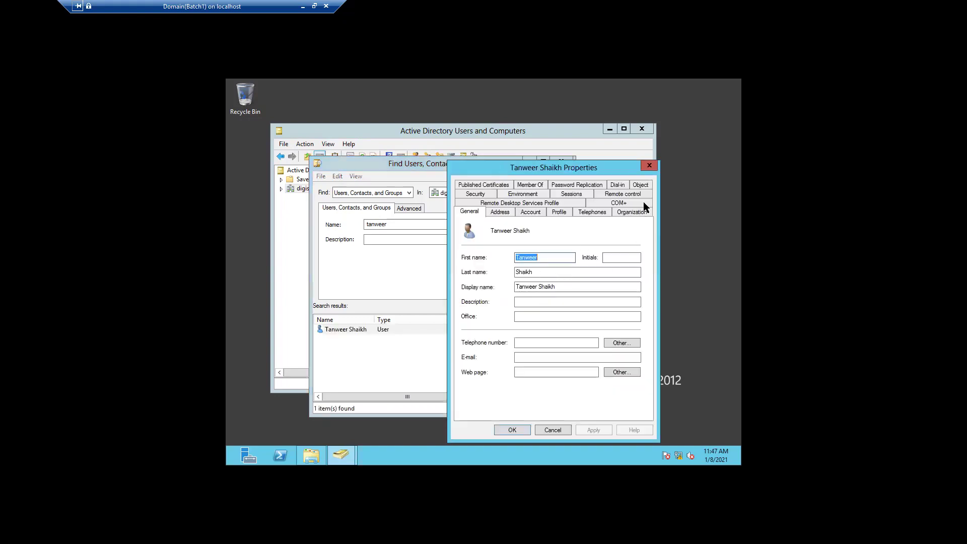
pyautogui.click(644, 164)
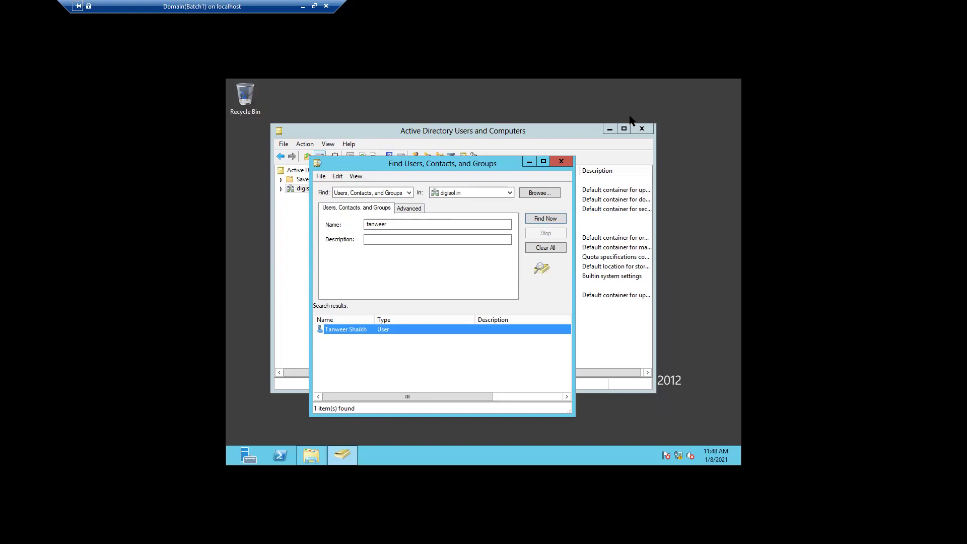
# Step: Close the Find window and ADUC, then relaunch ADUC from Server Manager's Tools menu
pyautogui.click(562, 162)
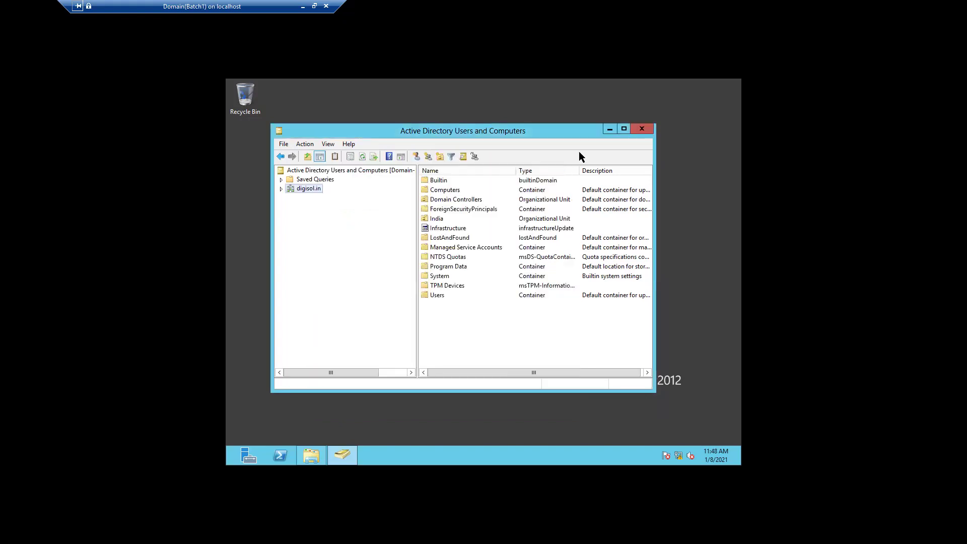
pyautogui.click(640, 130)
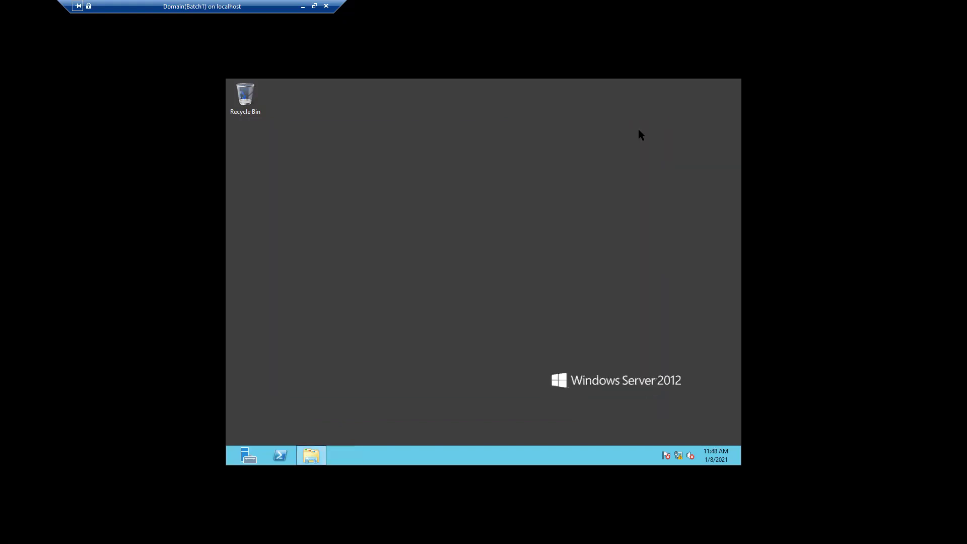
pyautogui.click(248, 455)
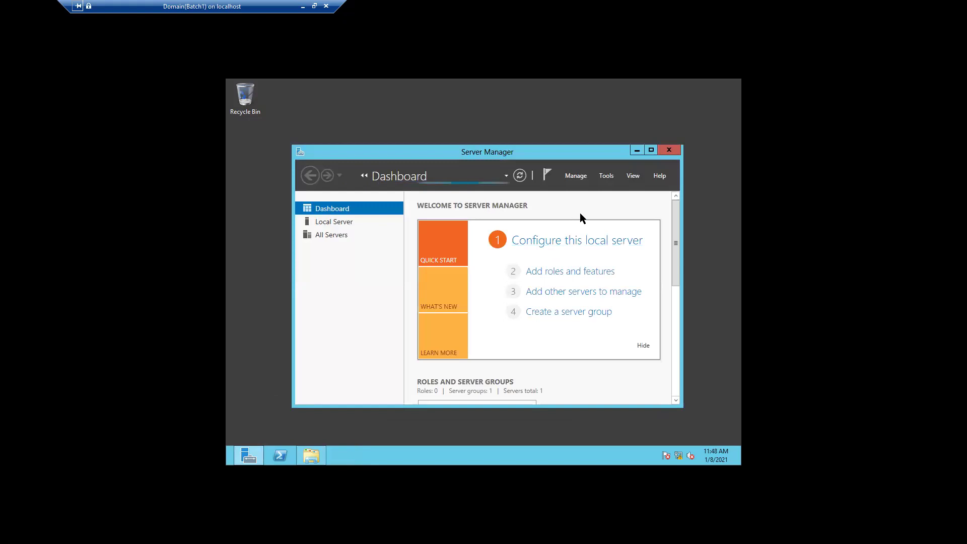
pyautogui.click(602, 176)
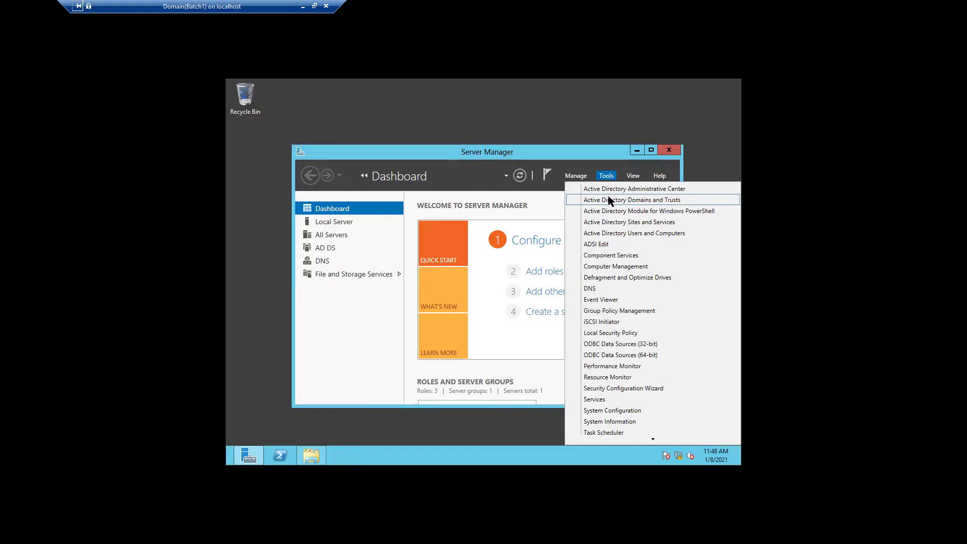
pyautogui.click(634, 233)
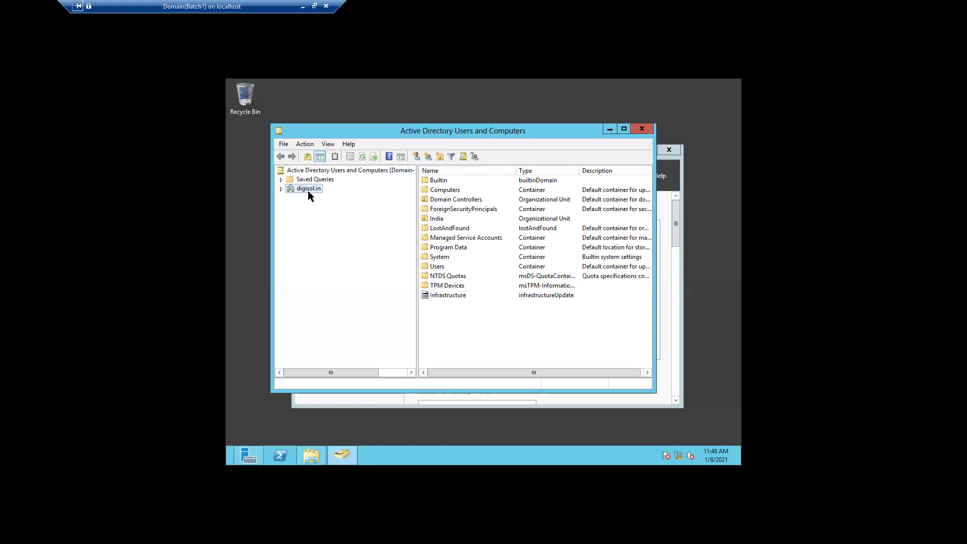
# Step: Expand digisol.in > India > Pune and show the New submenu for HR team
pyautogui.click(281, 188)
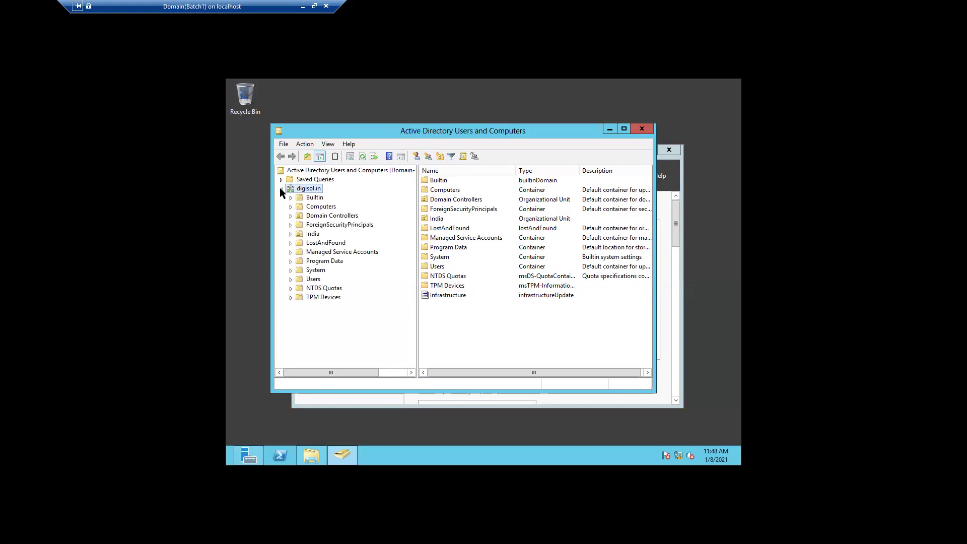
pyautogui.click(291, 234)
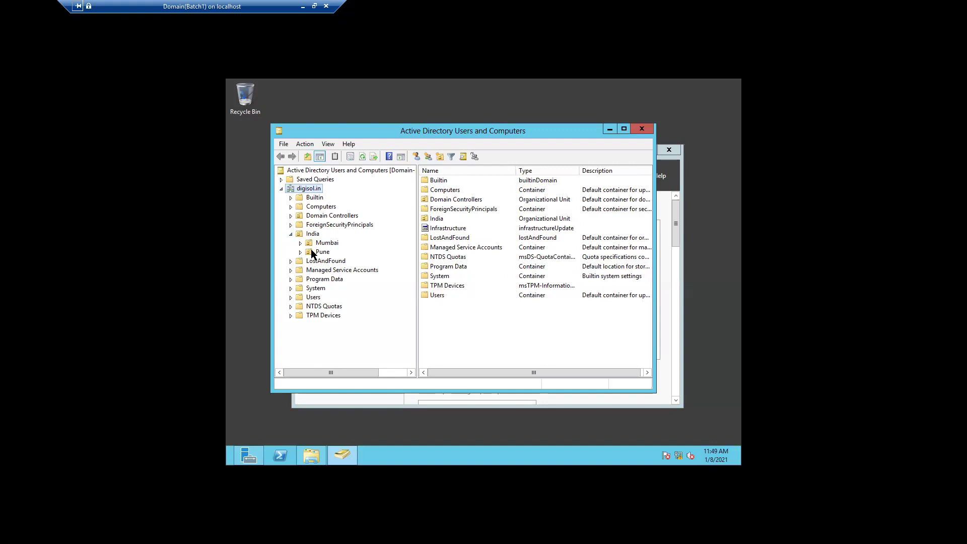
pyautogui.click(301, 252)
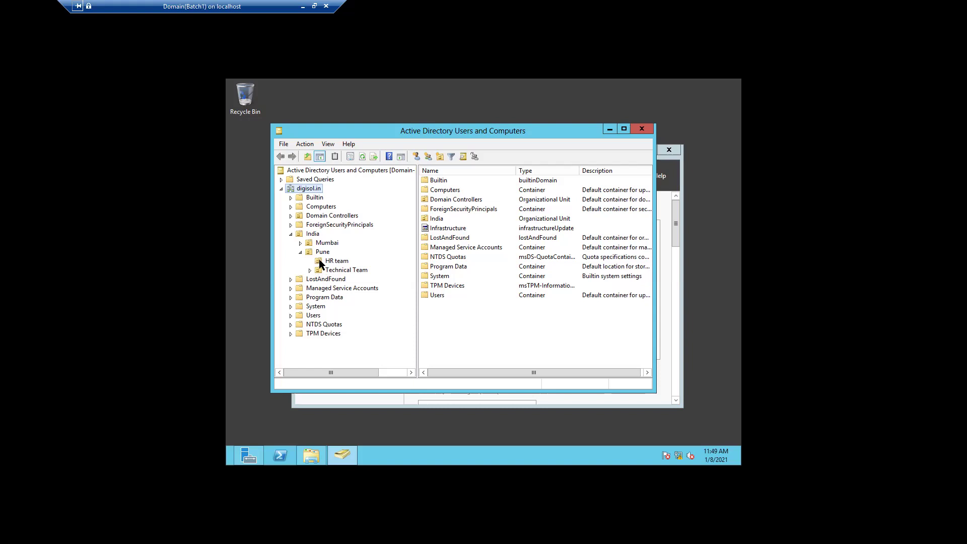
pyautogui.rightClick(319, 260)
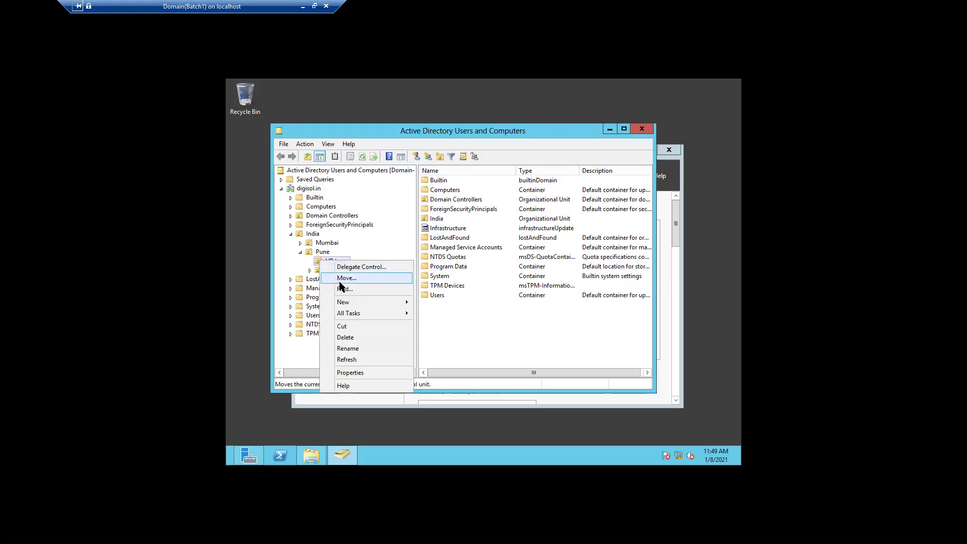
pyautogui.moveTo(356, 301)
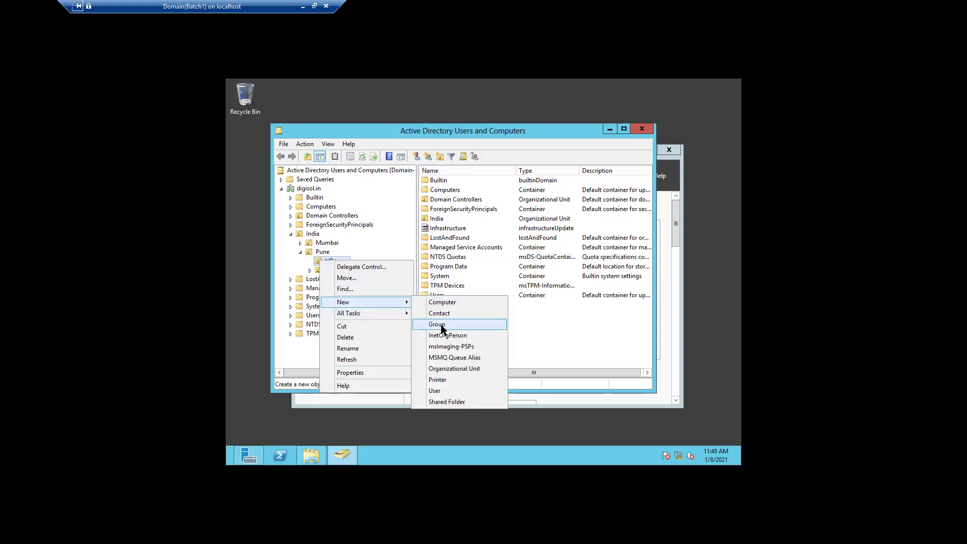
# Step: Start a New > User in HR team with first name Test, last name User, logon Test
pyautogui.click(451, 391)
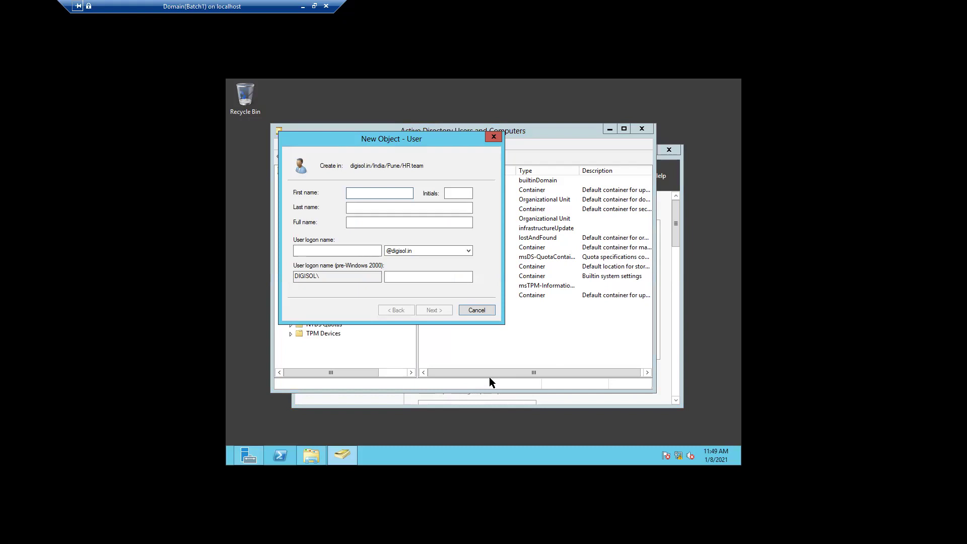
pyautogui.write('T')
pyautogui.write('ea')
pyautogui.click(372, 208)
pyautogui.write('User')
pyautogui.click(353, 253)
pyautogui.write('Test')
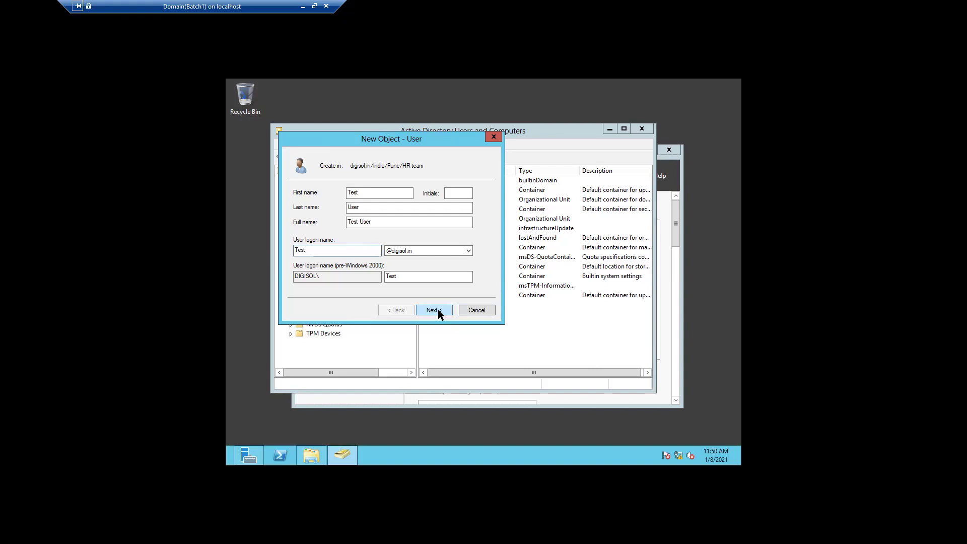
# Step: Enter and confirm Test User's initial password, then finish the wizard to create the account
pyautogui.click(437, 309)
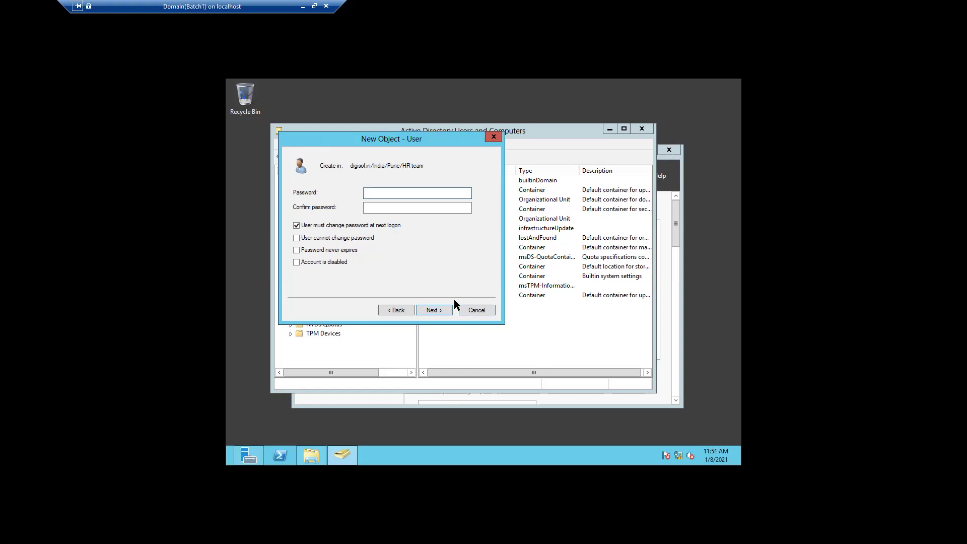
pyautogui.write('••••••••••')
pyautogui.click(403, 211)
pyautogui.write('•••••')
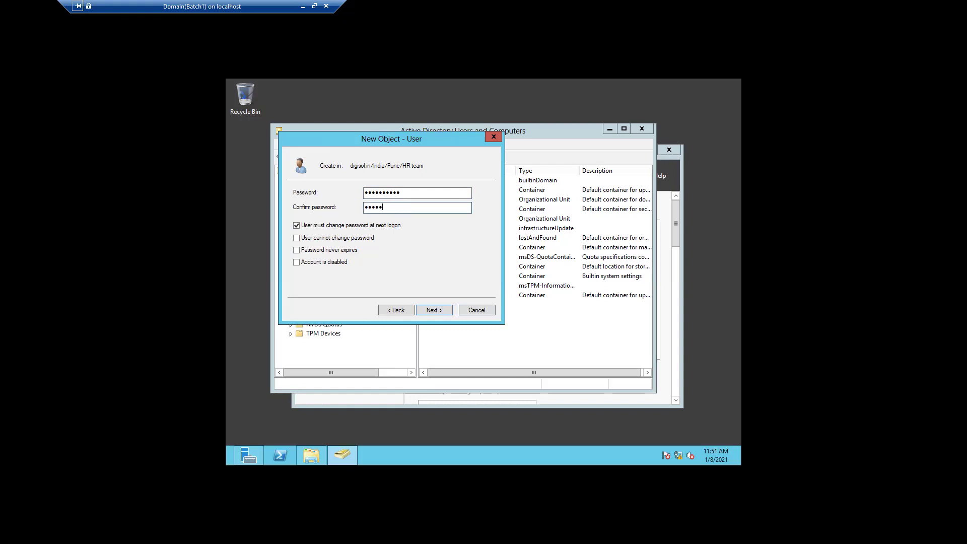
pyautogui.write('•••')
pyautogui.click(434, 310)
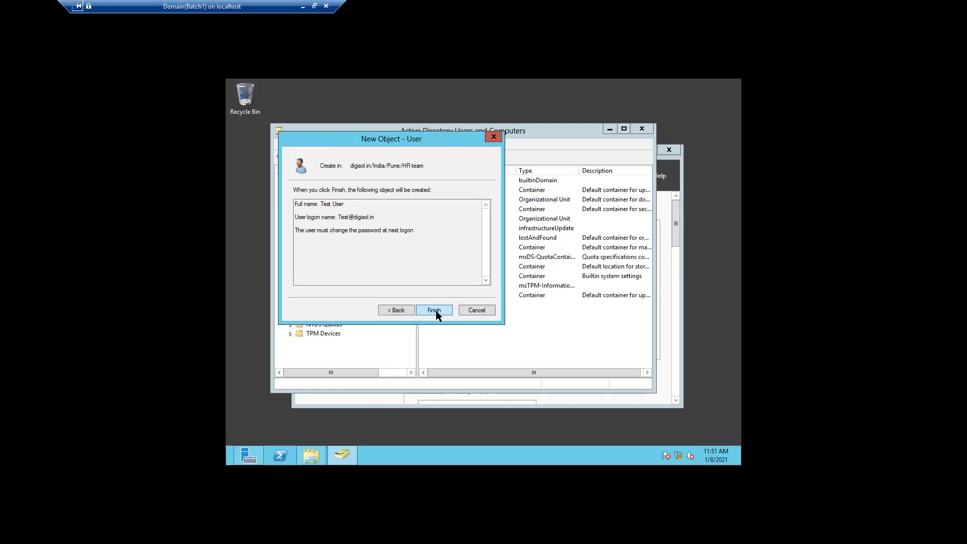
pyautogui.click(436, 309)
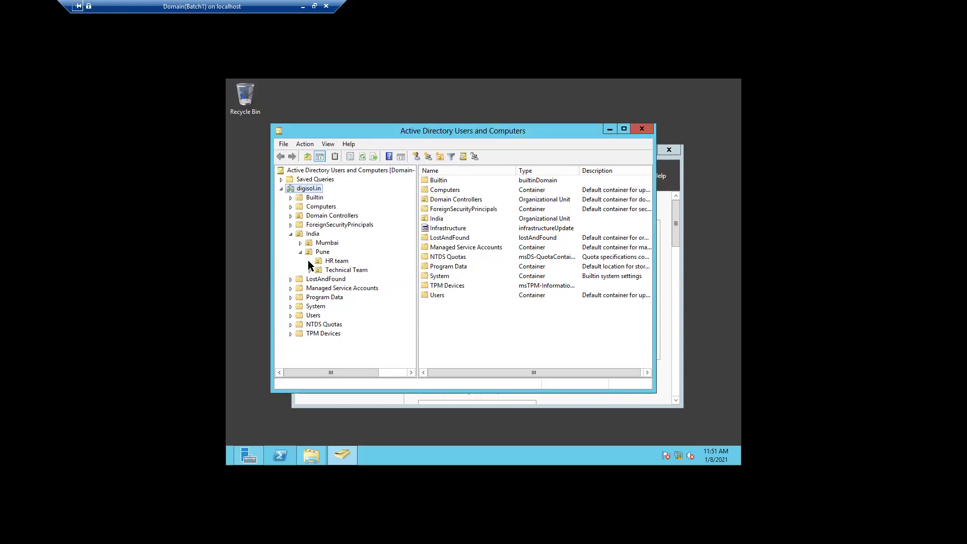
# Step: Show the HR team unit's contents and bring up the context menu for Test User
pyautogui.click(325, 261)
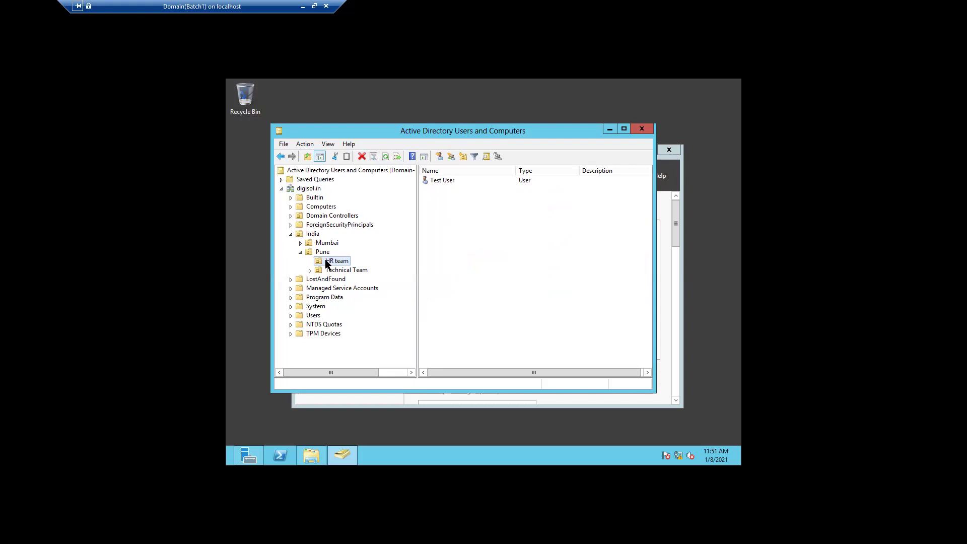
pyautogui.rightClick(452, 184)
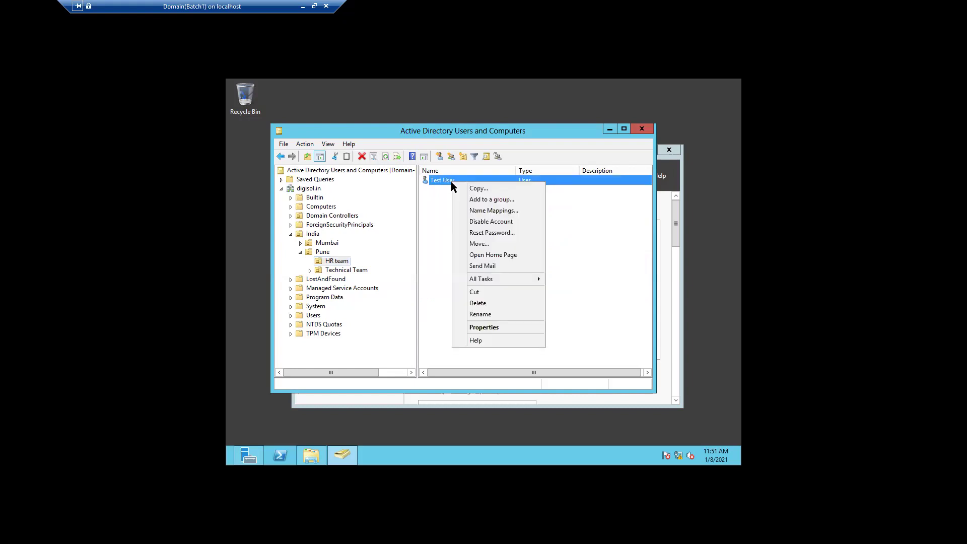
# Step: Check Test User's General and Address tabs, close Properties, and minimize ADUC
pyautogui.click(479, 328)
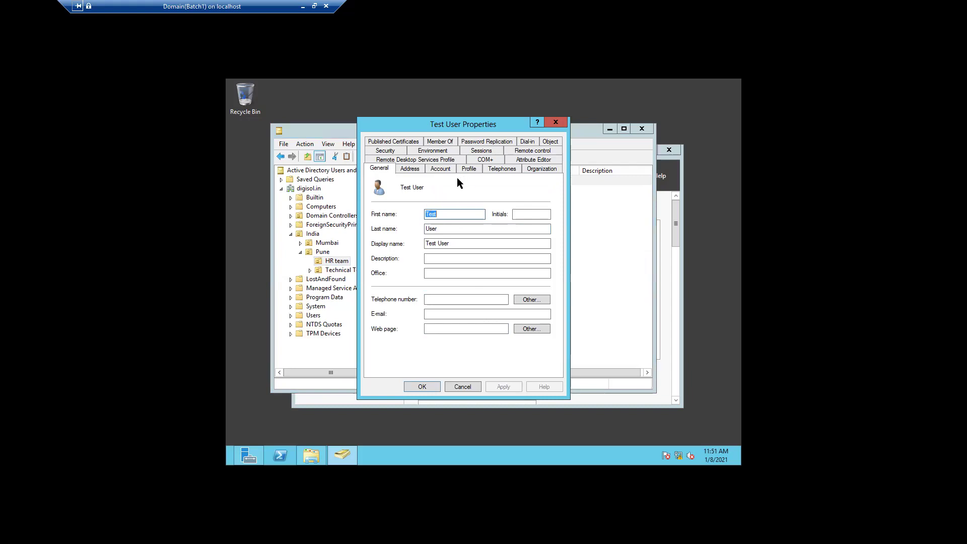
pyautogui.click(414, 167)
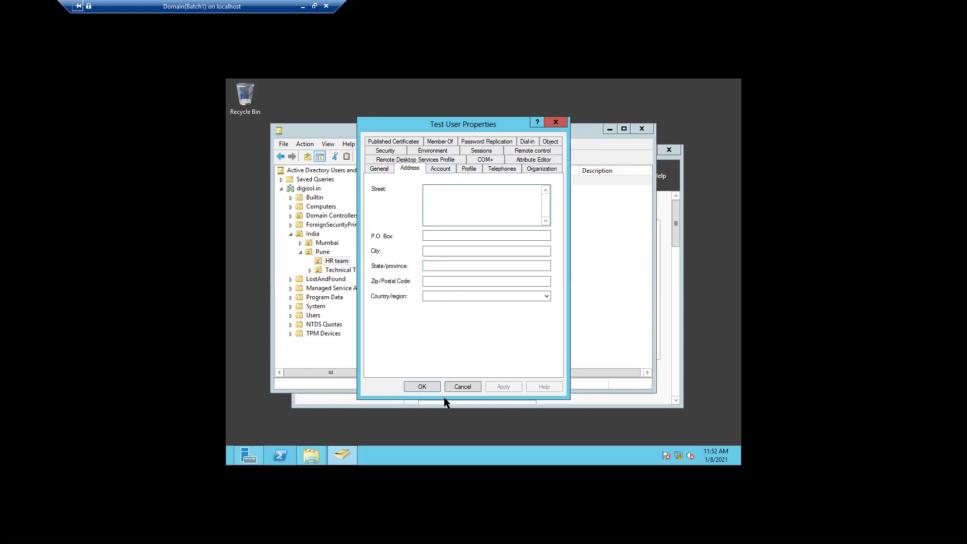
pyautogui.click(456, 386)
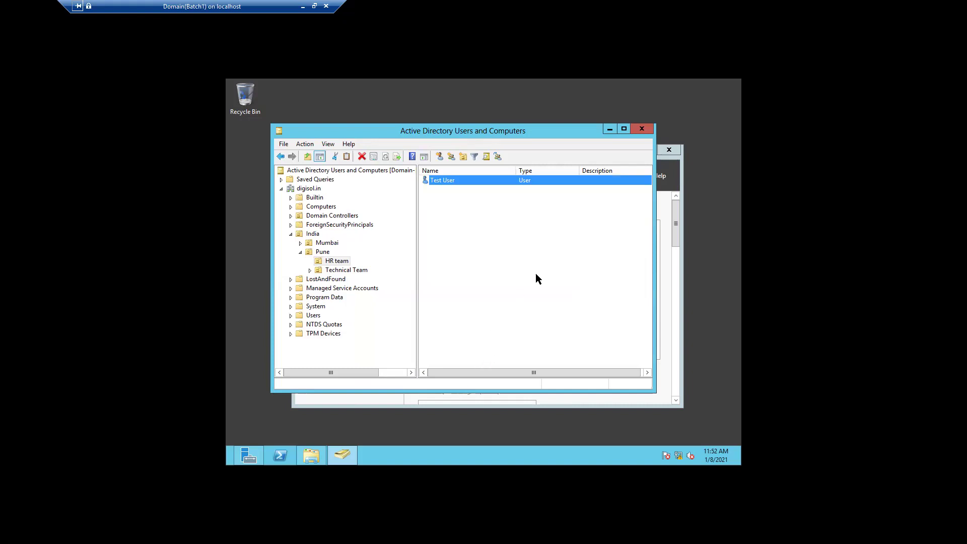
pyautogui.click(608, 129)
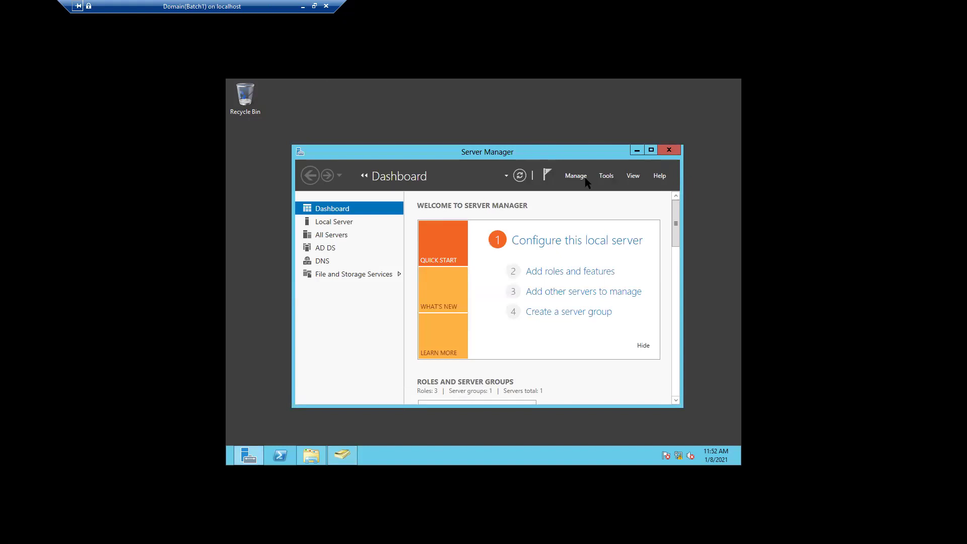
# Step: Minimize Server Manager and the domain controller session, then bring up Client10's console
pyautogui.click(637, 151)
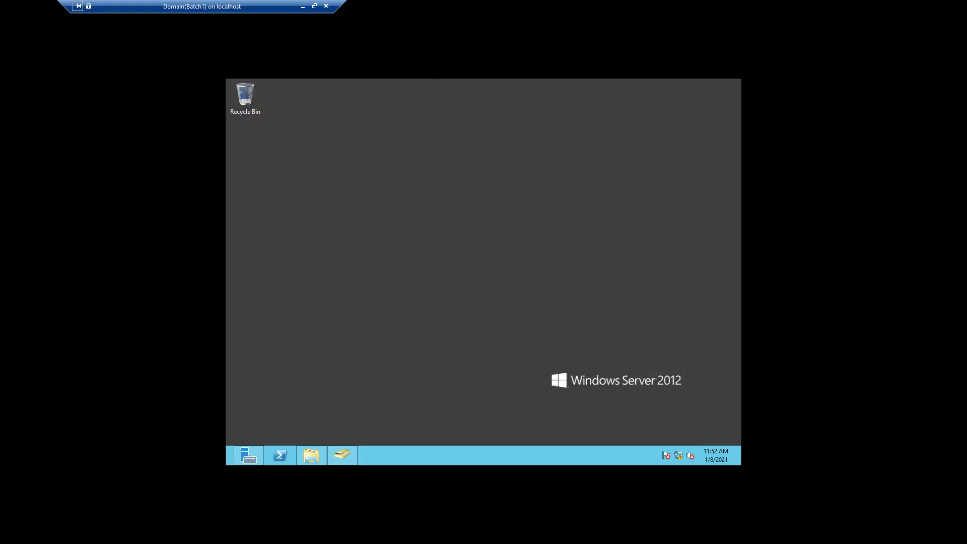
pyautogui.click(302, 7)
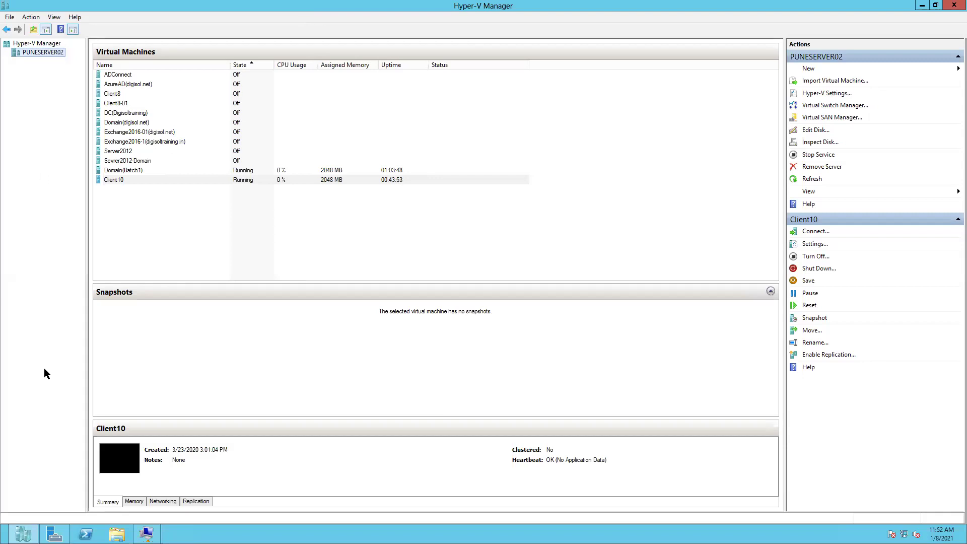
pyautogui.moveTo(23, 533)
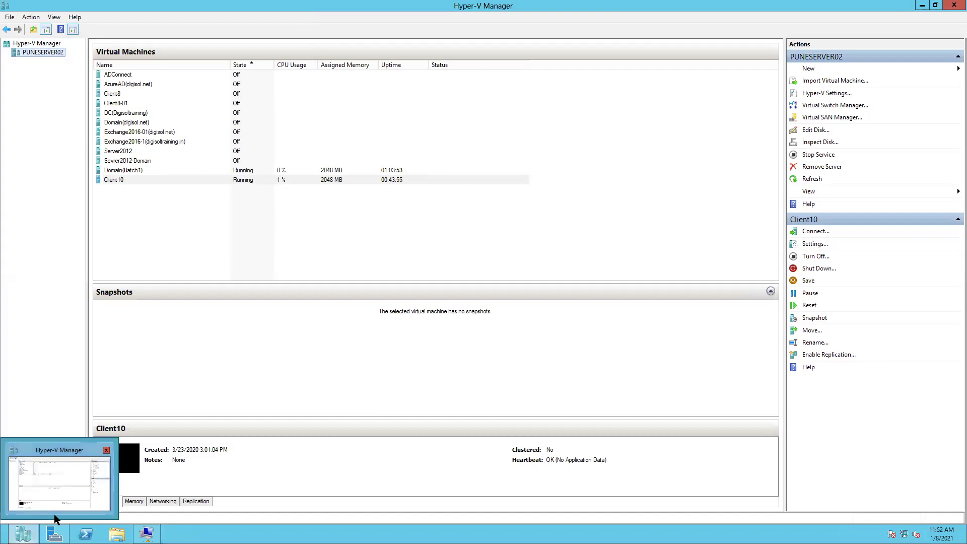
pyautogui.moveTo(147, 533)
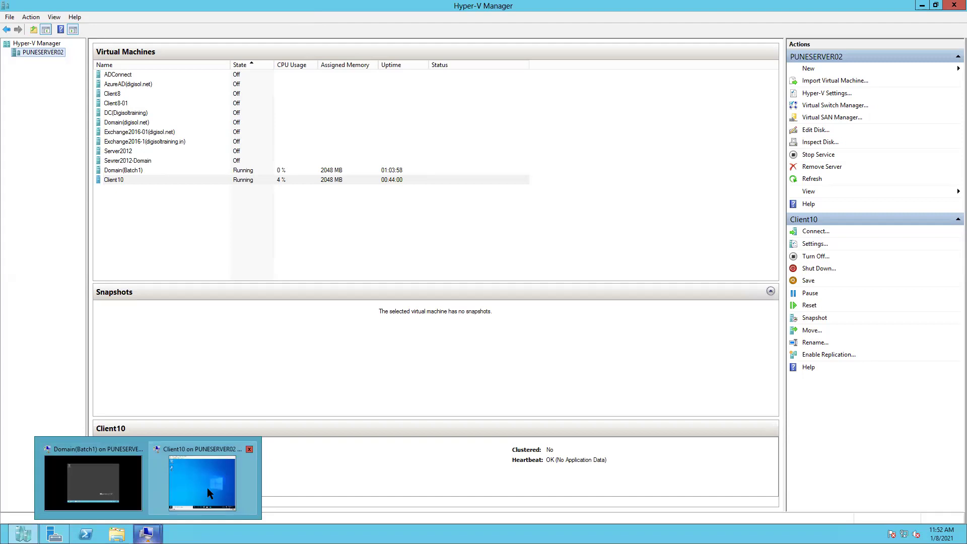
pyautogui.click(210, 487)
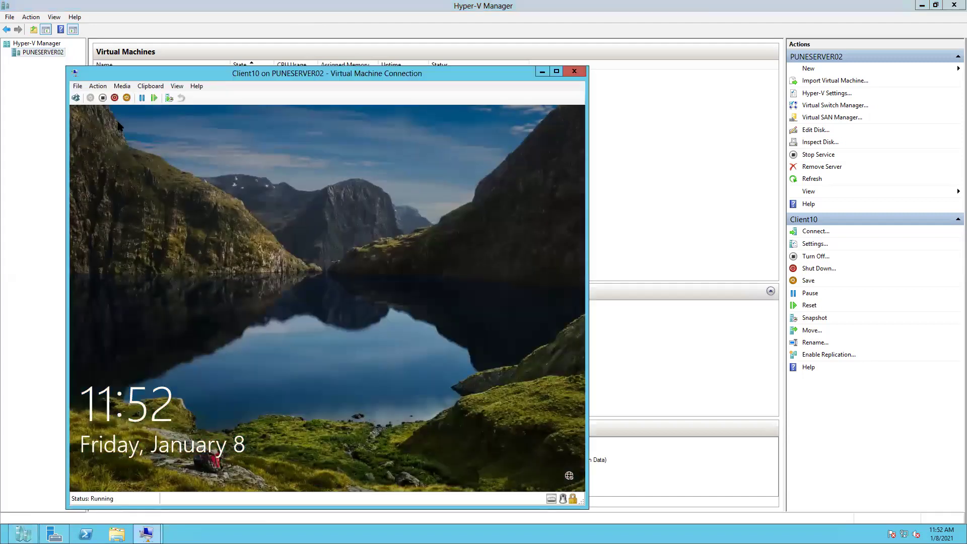
# Step: Send Ctrl+Alt+Delete to Client10 and sign in as Other user 'Test' with its password
pyautogui.click(95, 86)
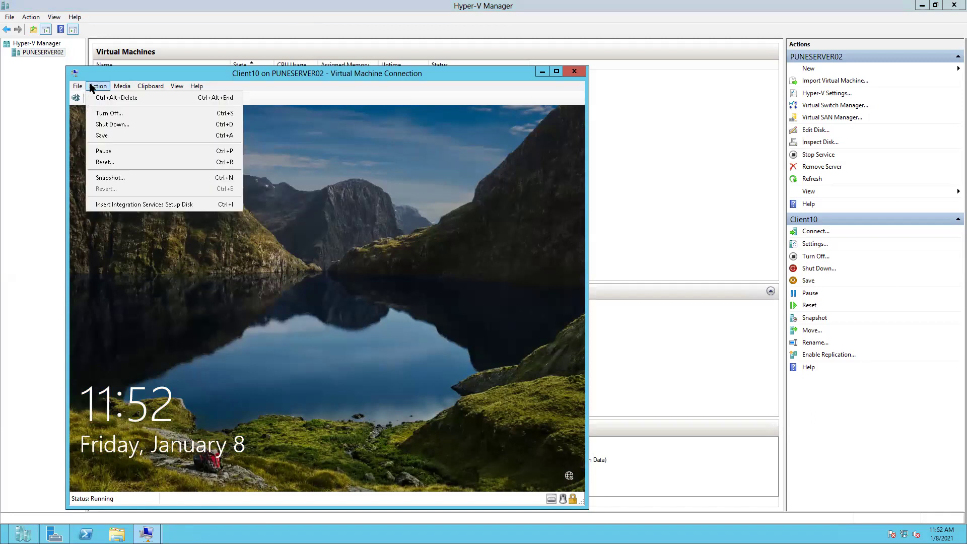
pyautogui.click(114, 99)
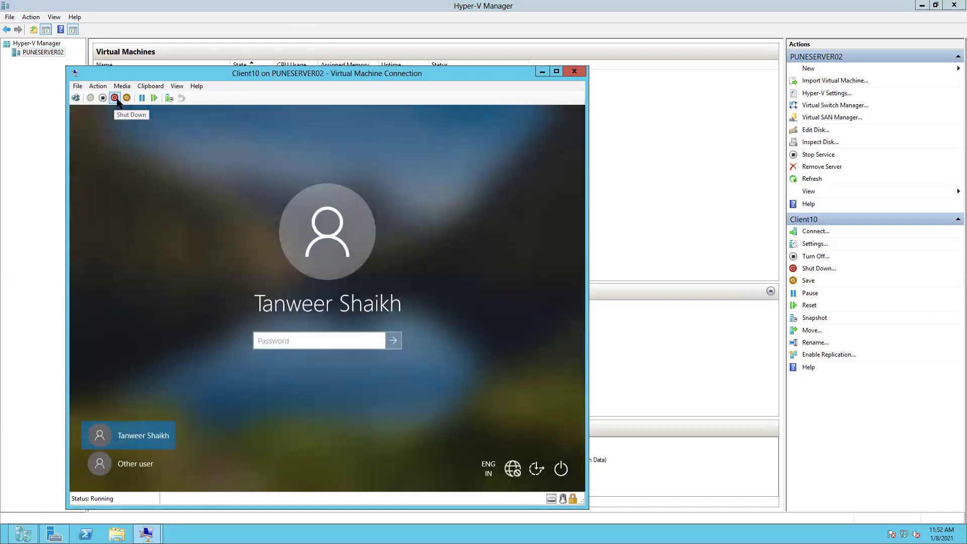
pyautogui.click(135, 465)
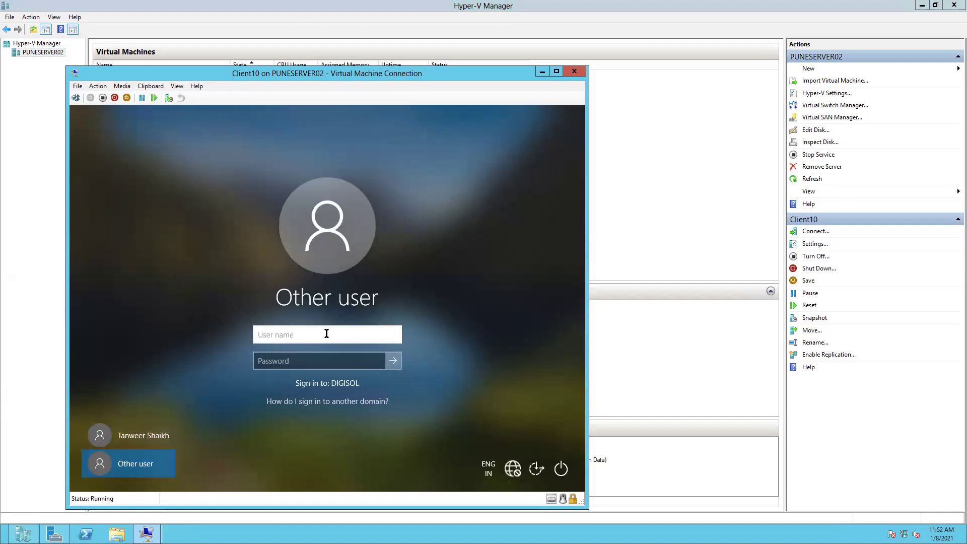
pyautogui.write('Test')
pyautogui.click(283, 358)
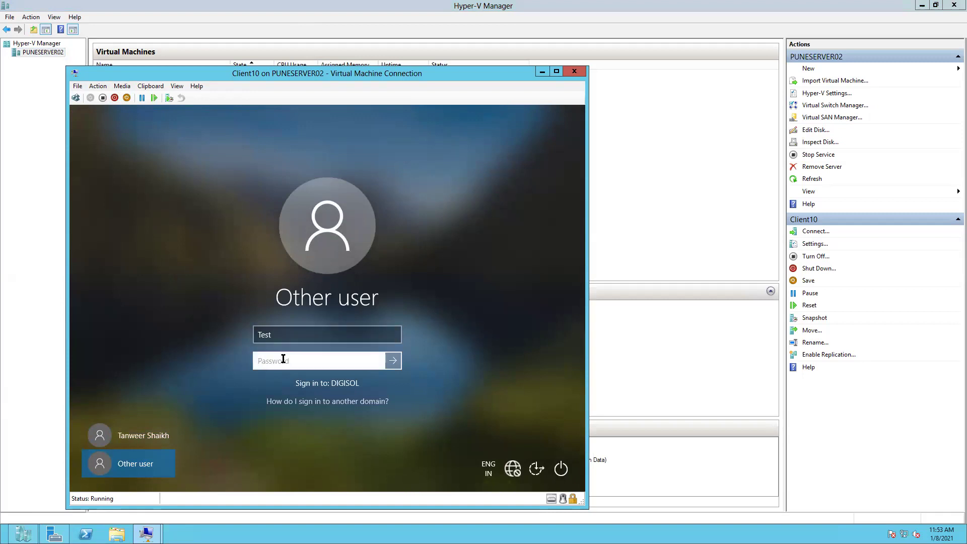
pyautogui.write('••••••••••')
pyautogui.click(394, 361)
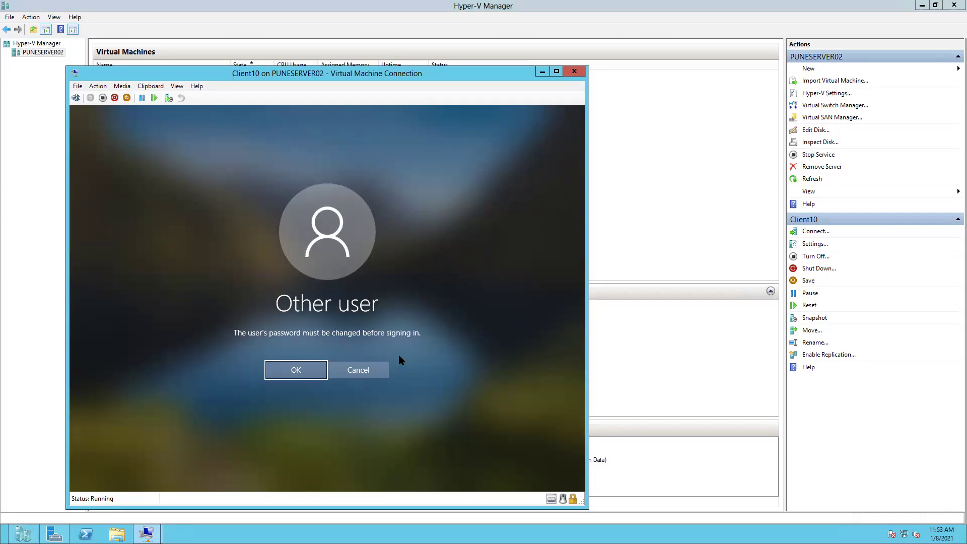
# Step: Accept the password-change notice, enter a new password and a different confirmation, and submit
pyautogui.click(282, 369)
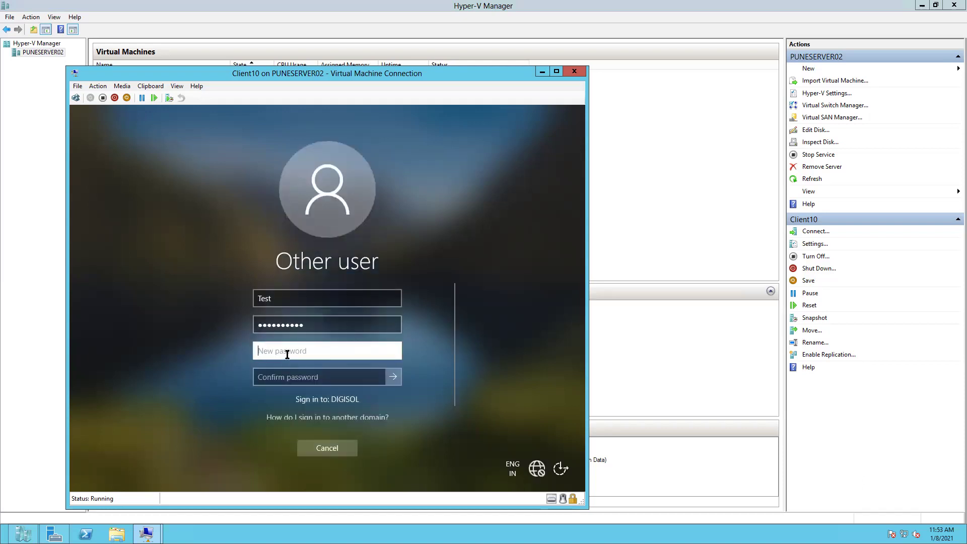
pyautogui.write('Pa')
pyautogui.press('BackSpace')
pyautogui.press('BackSpace')
pyautogui.write('Pa$$w0rd1234')
pyautogui.click(277, 376)
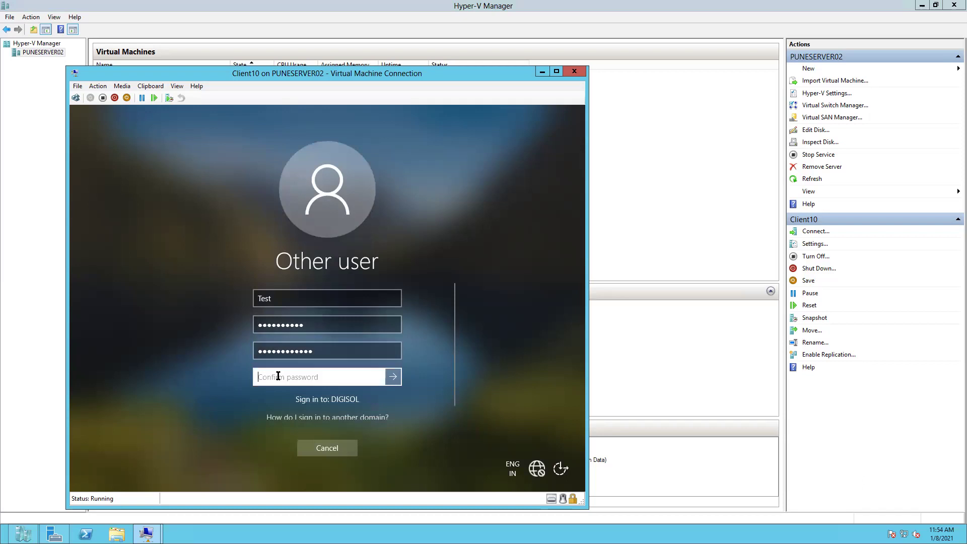
pyautogui.write('Passwo')
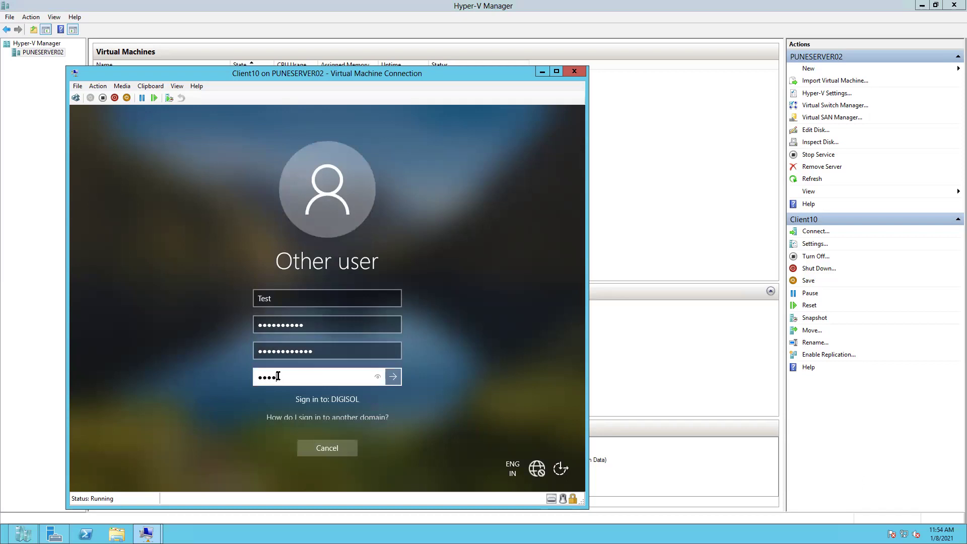
pyautogui.write('rd@12')
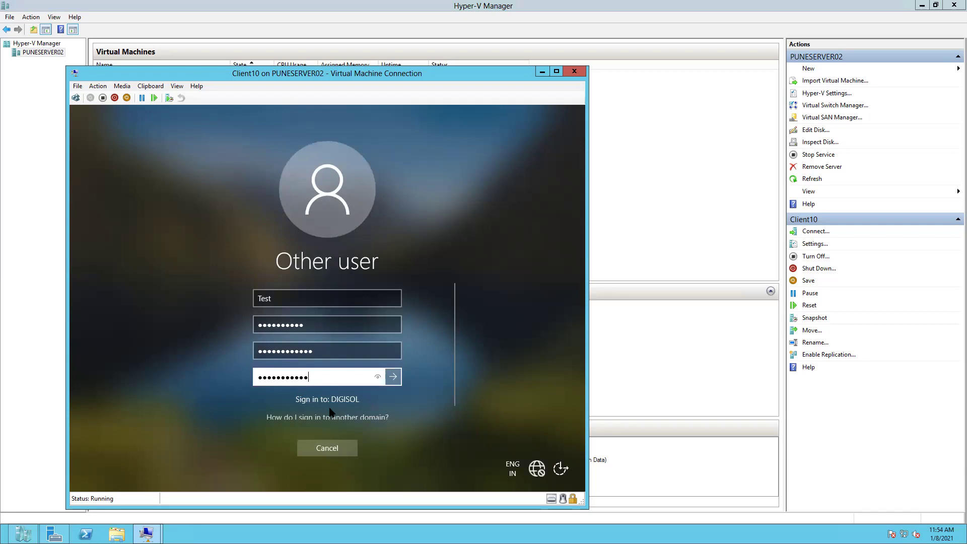
pyautogui.click(393, 376)
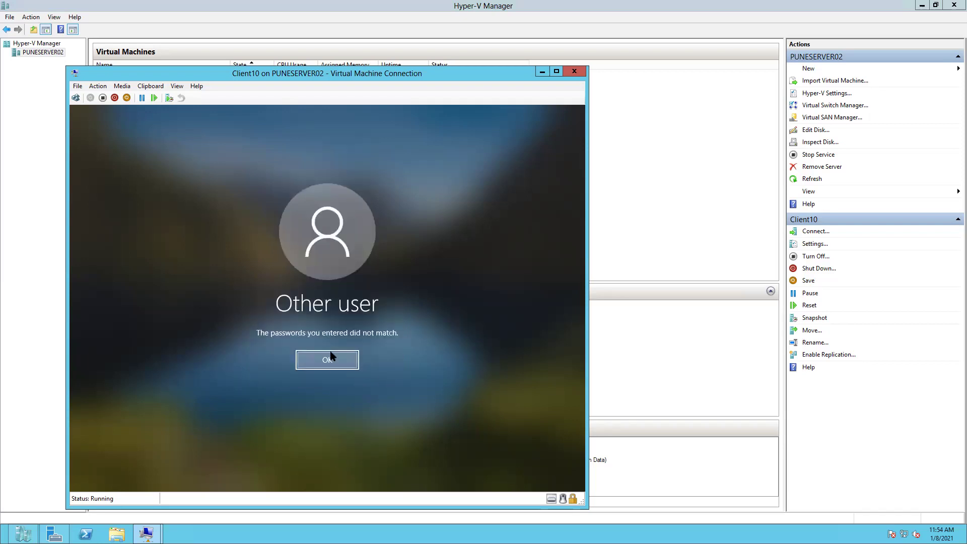
# Step: Dismiss the mismatch message, enter old, new and confirm passwords again, and resubmit
pyautogui.click(332, 358)
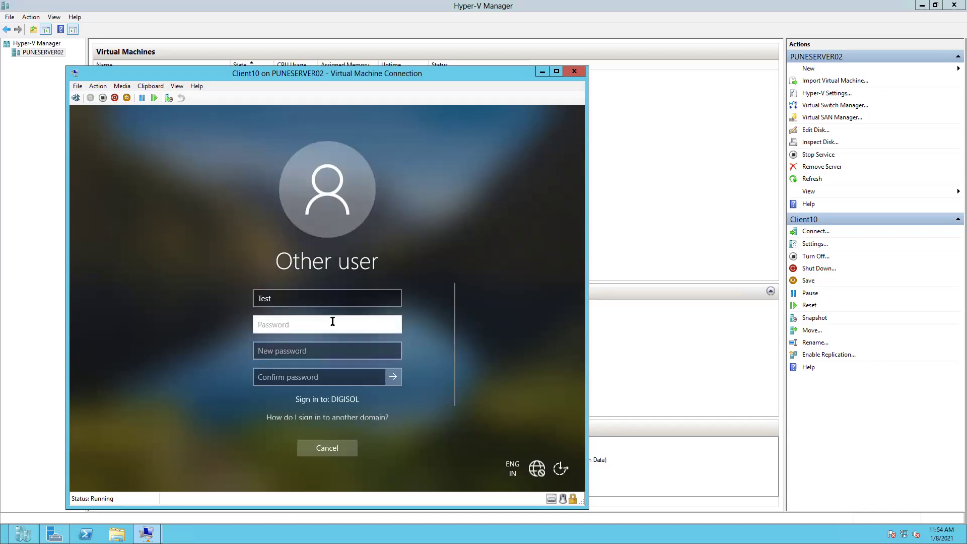
pyautogui.write('•••••••')
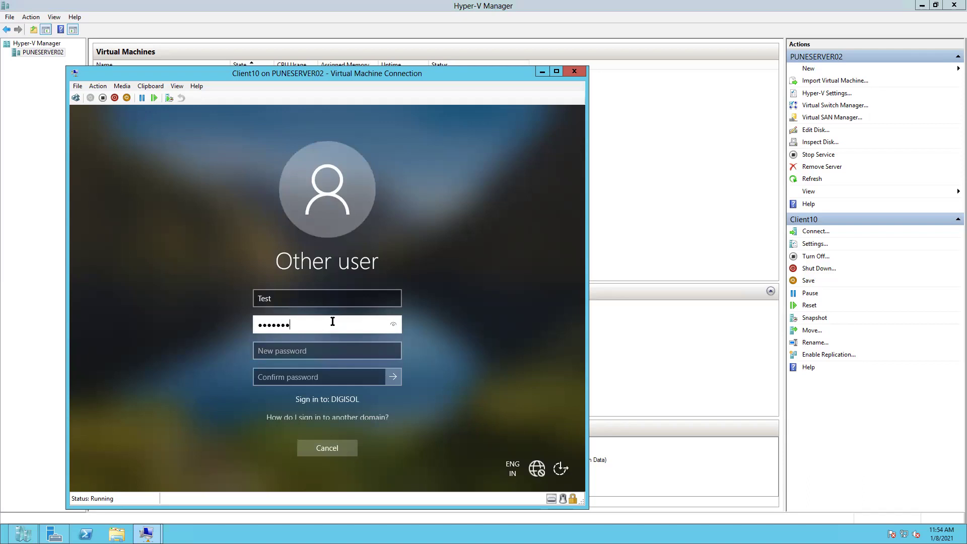
pyautogui.write('•••')
pyautogui.click(306, 351)
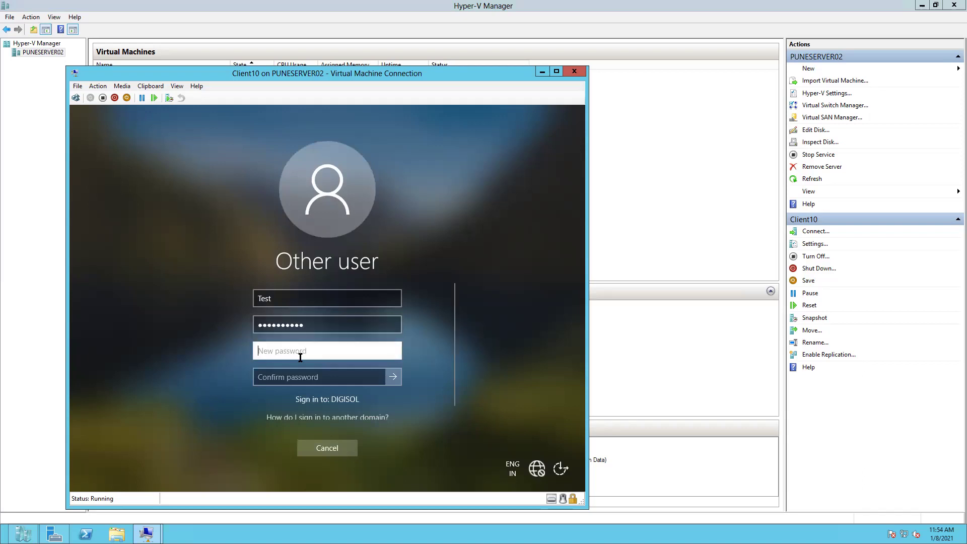
pyautogui.write('•••••')
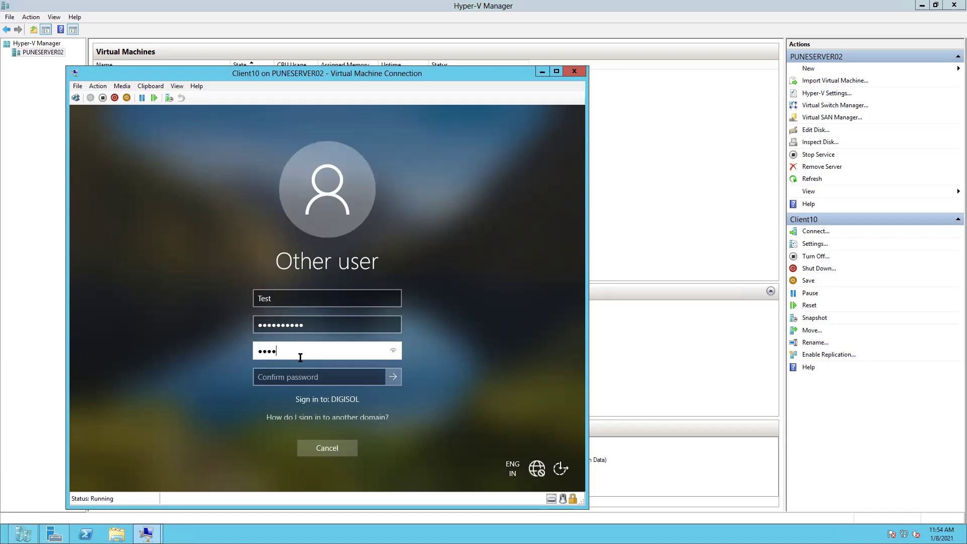
pyautogui.write('•••••••')
pyautogui.click(282, 375)
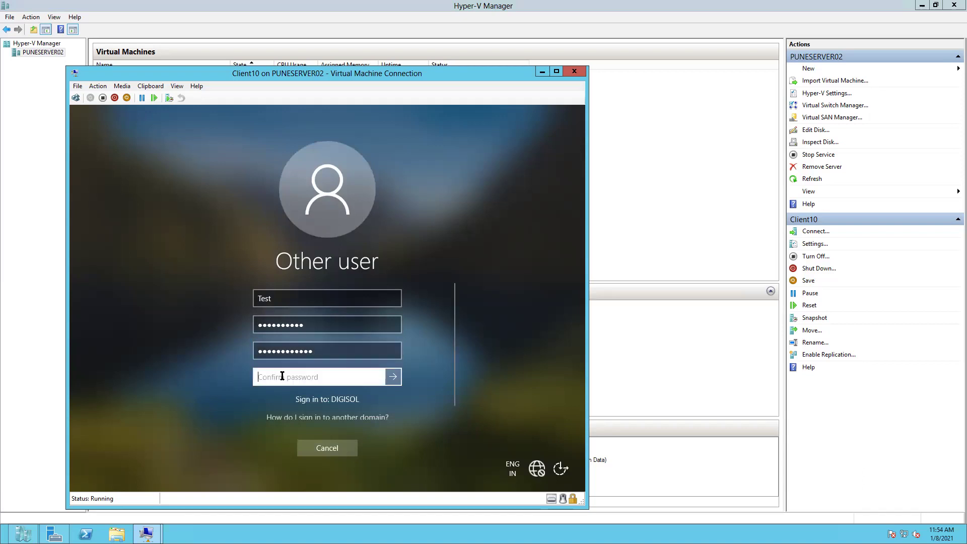
pyautogui.write('•••••••••')
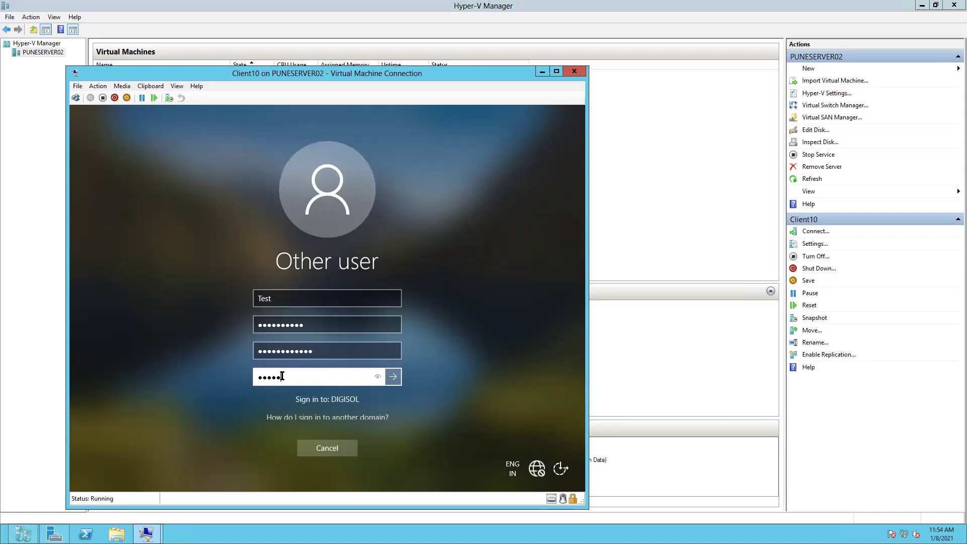
pyautogui.write('••')
pyautogui.click(320, 462)
pyautogui.click(383, 378)
pyautogui.click(393, 377)
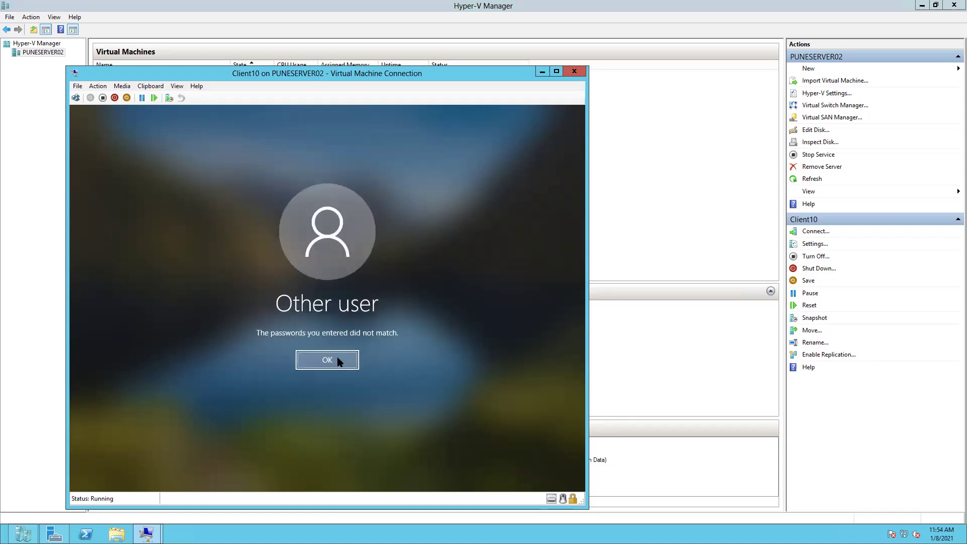
# Step: Retry with a new password and a non-matching confirmation, which is rejected again
pyautogui.click(338, 359)
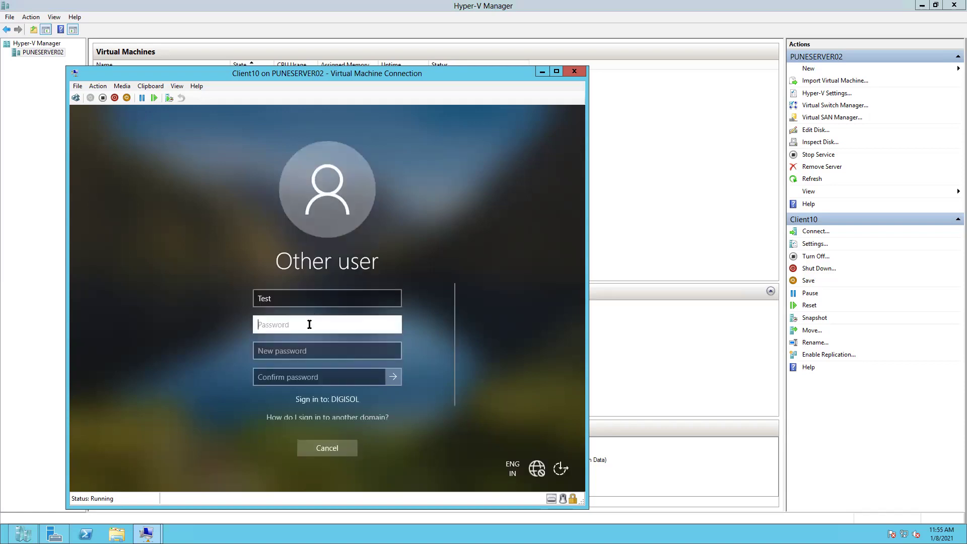
pyautogui.write('1234')
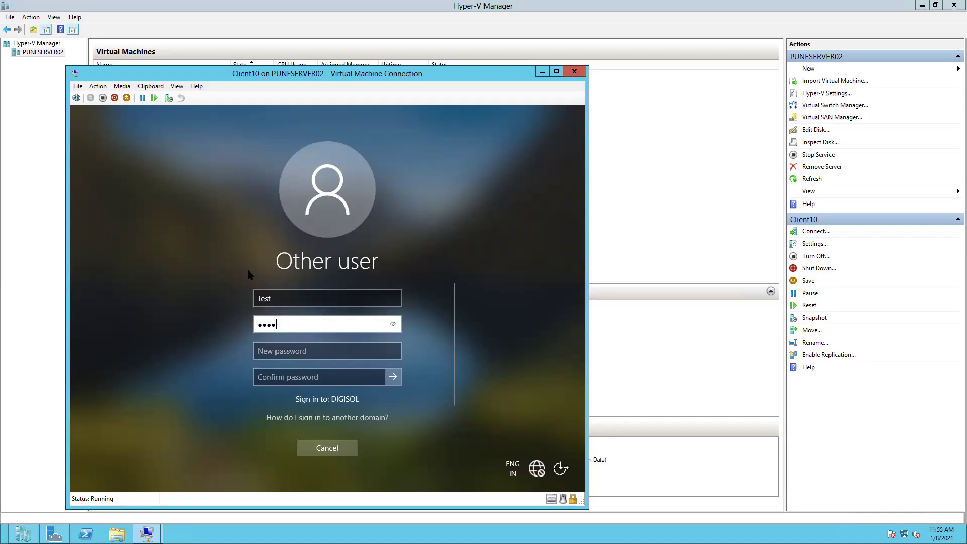
pyautogui.write('56789')
pyautogui.click(275, 350)
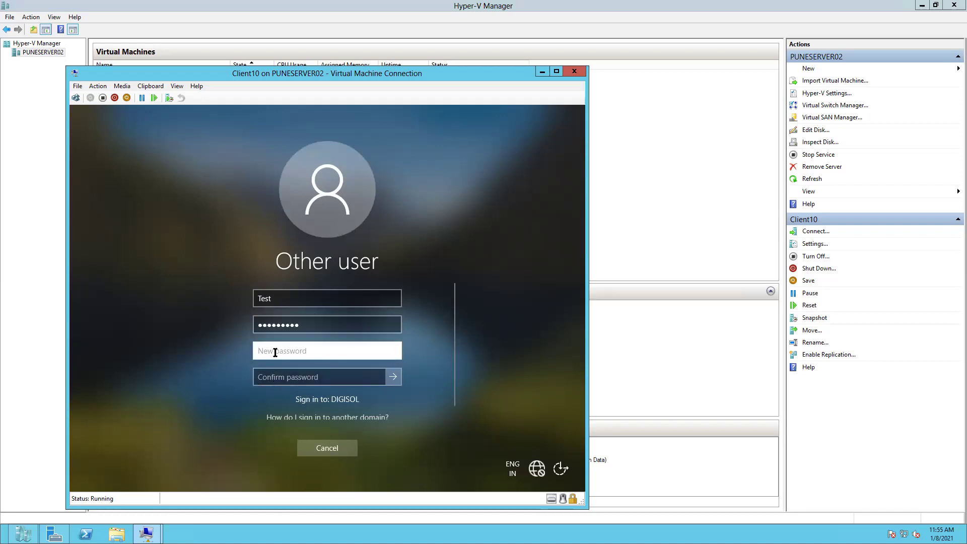
pyautogui.write('P@ssw0rd12')
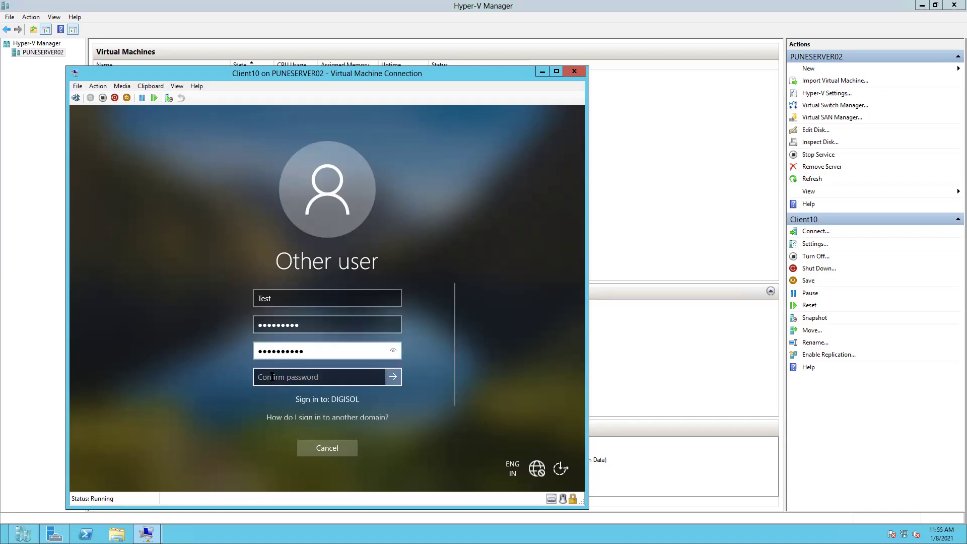
pyautogui.click(272, 377)
pyautogui.write('P')
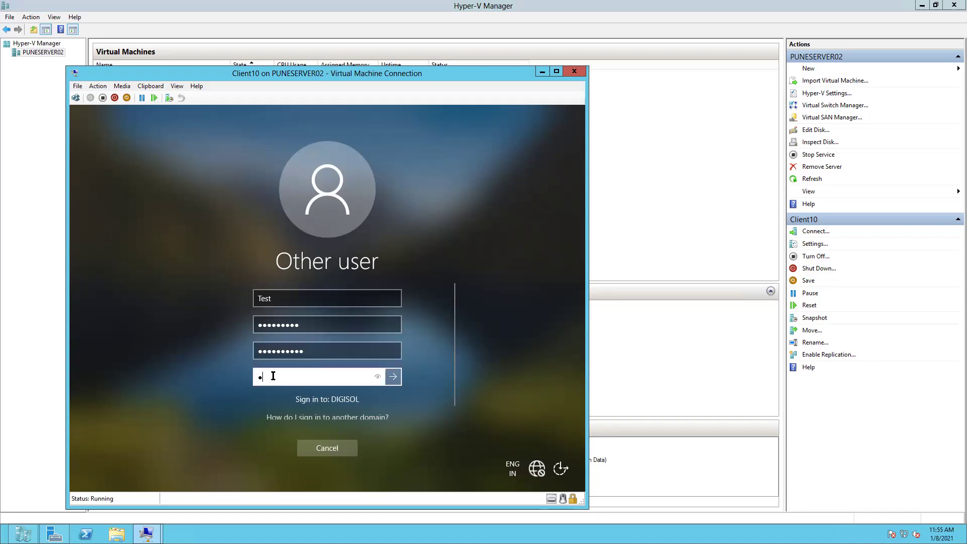
pyautogui.write('assword@12')
pyautogui.click(392, 378)
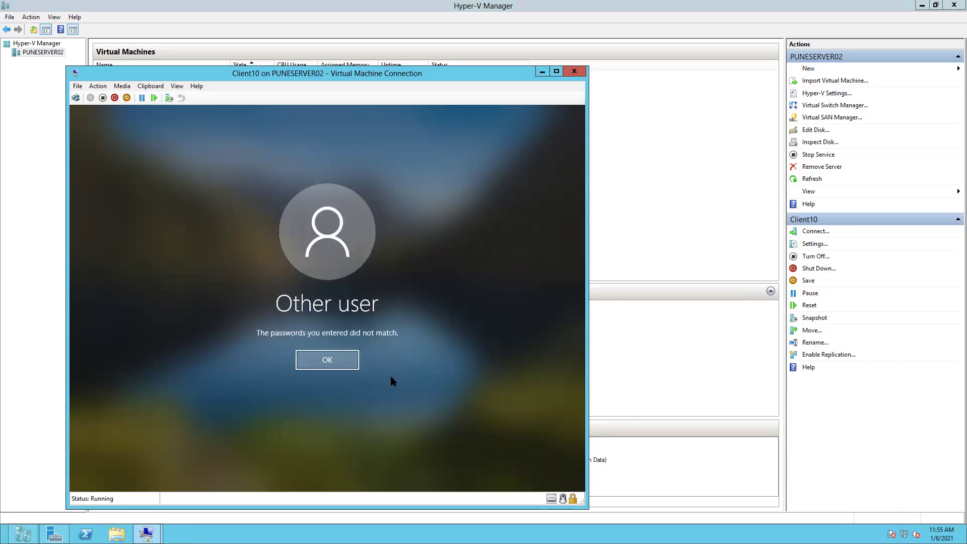
# Step: Re-enter the old password and the same new password in both fields, then submit
pyautogui.click(320, 362)
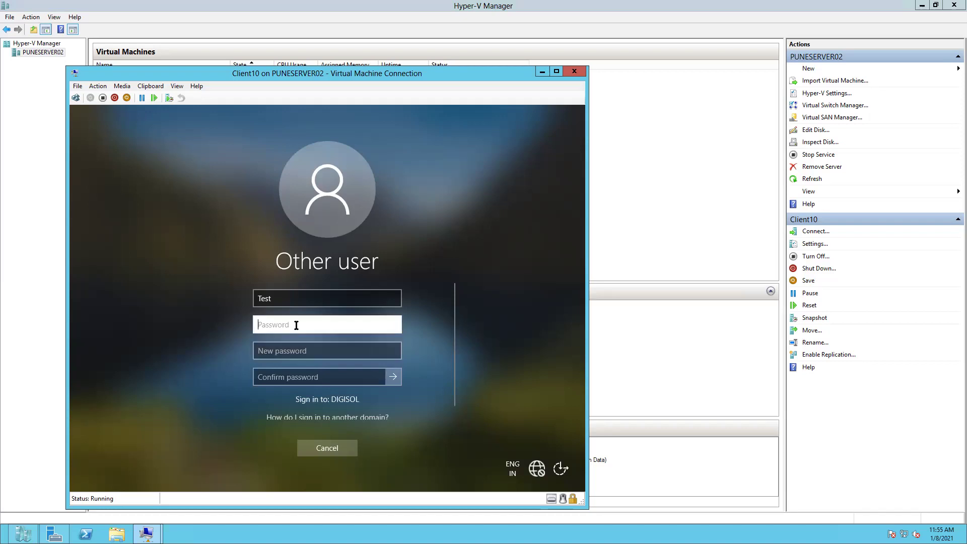
pyautogui.write('•••••••••••')
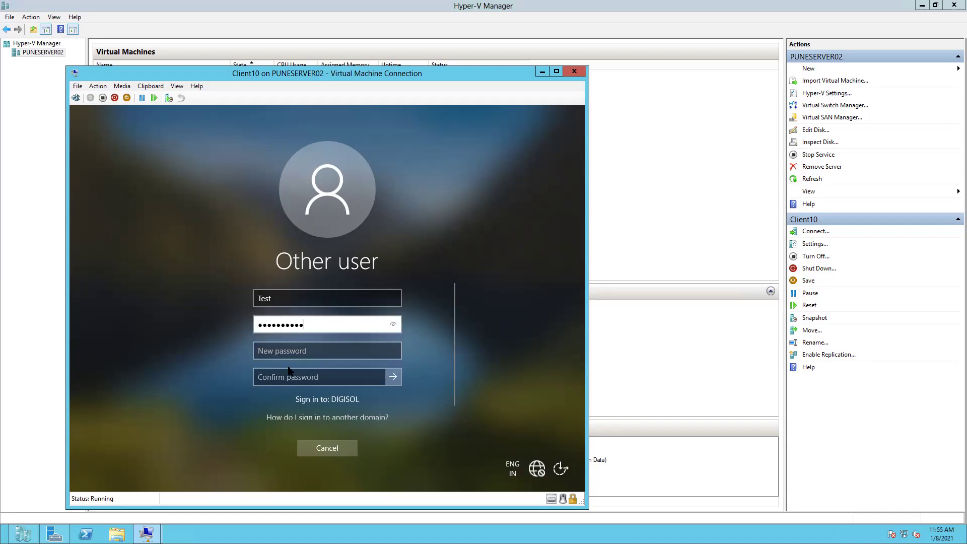
pyautogui.click(292, 351)
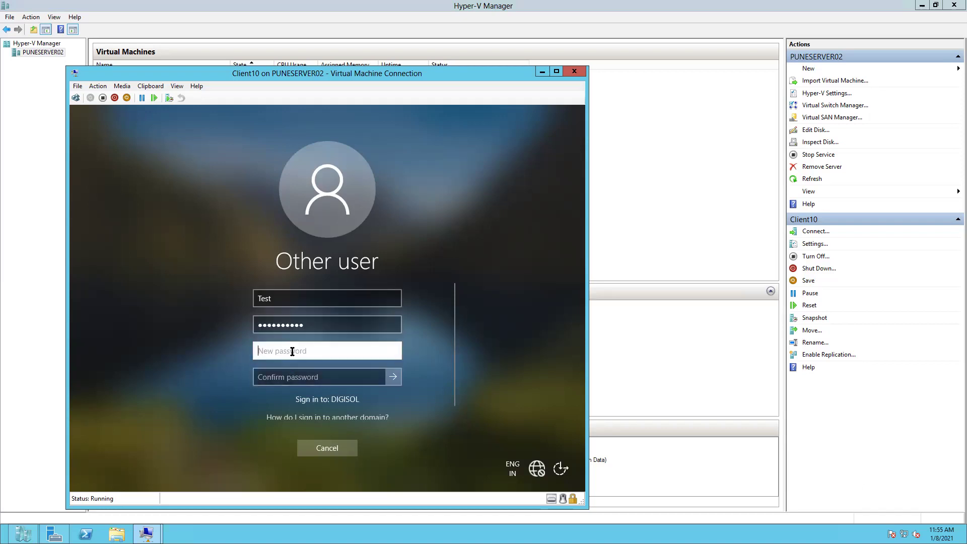
pyautogui.write('•••••••')
pyautogui.click(393, 351)
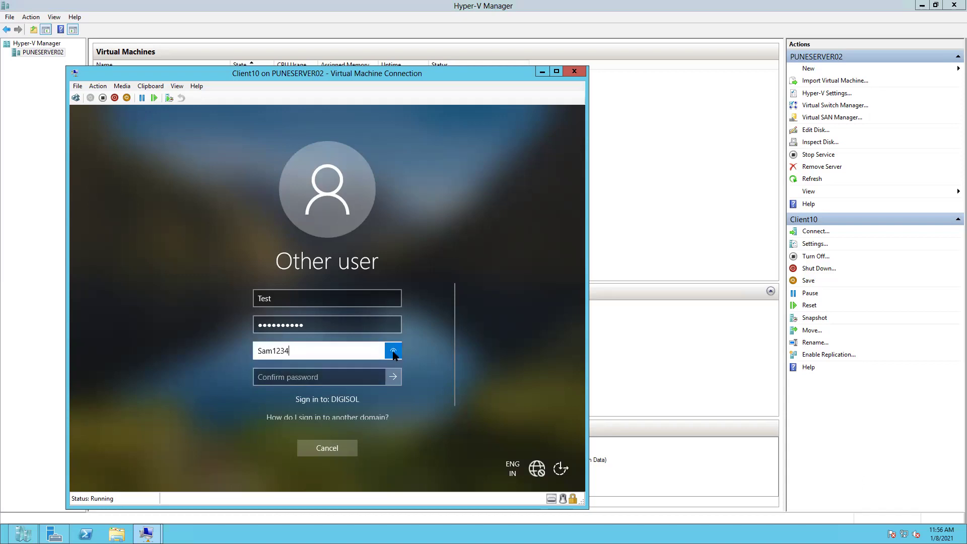
pyautogui.click(305, 377)
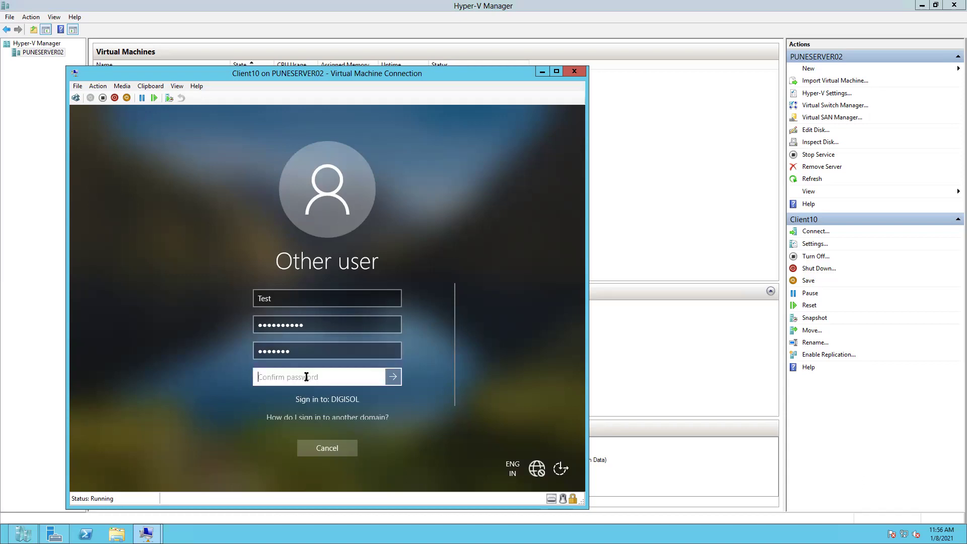
pyautogui.write('*******')
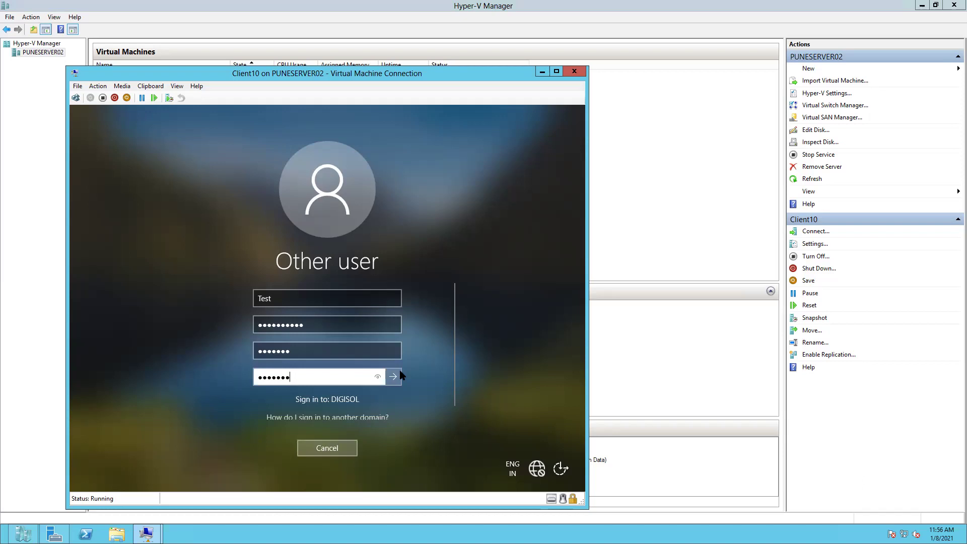
pyautogui.click(389, 379)
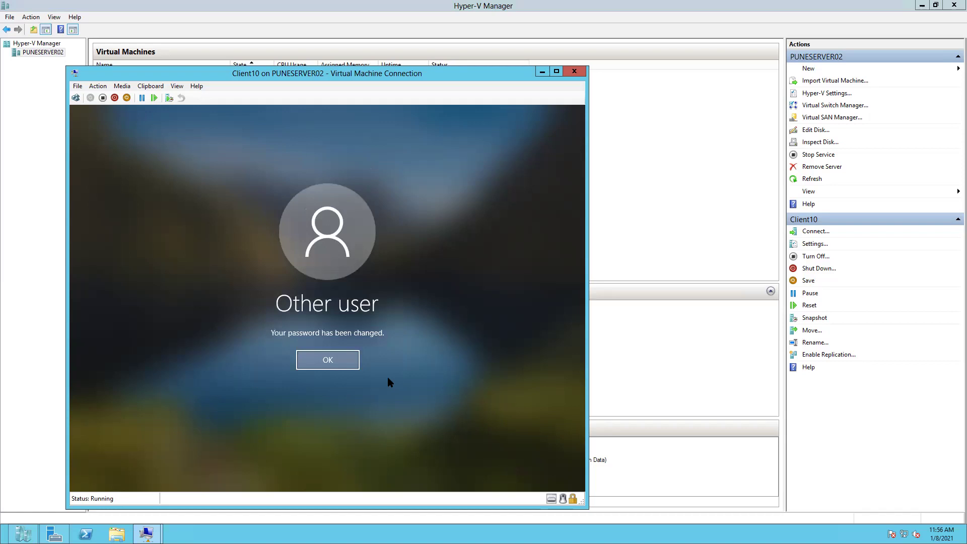
# Step: Acknowledge 'Your password has been changed' and let Windows sign the Test account in
pyautogui.click(345, 359)
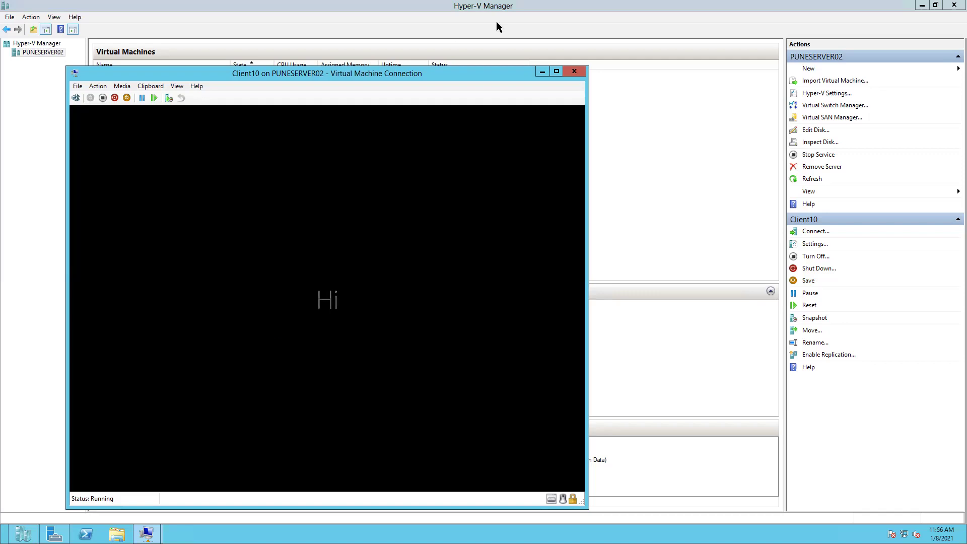
# Step: Switch from Client10 to the Domain(Batch1) server and open Test User's properties in ADUC
pyautogui.click(540, 72)
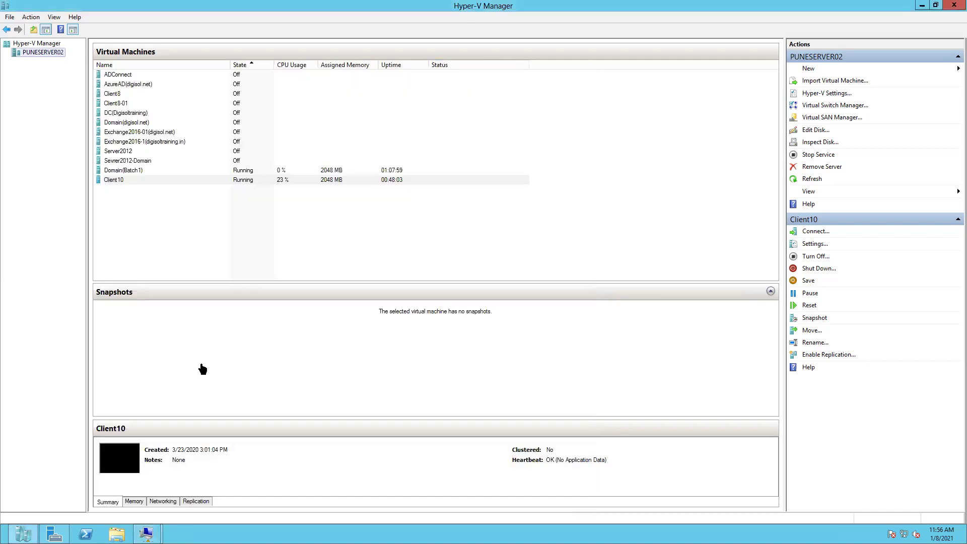
pyautogui.moveTo(147, 533)
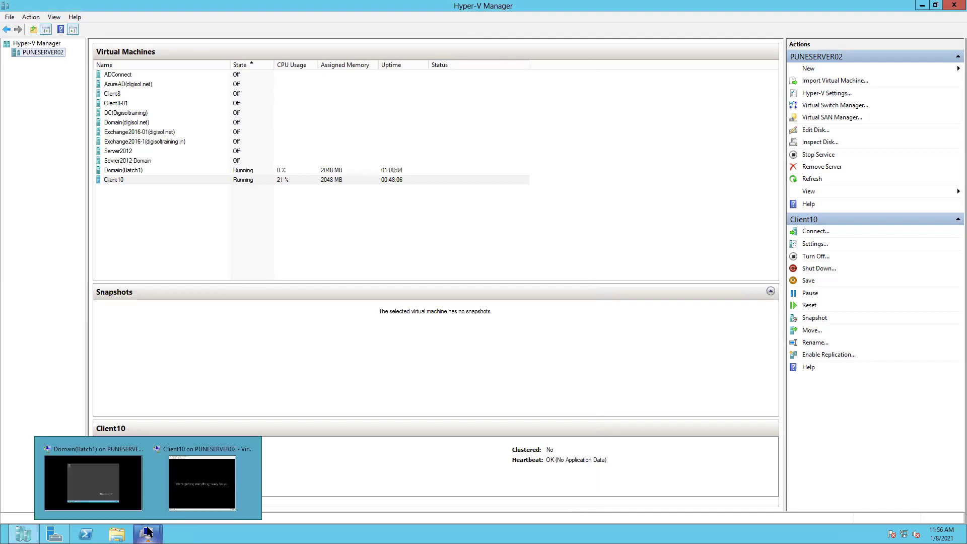
pyautogui.click(99, 482)
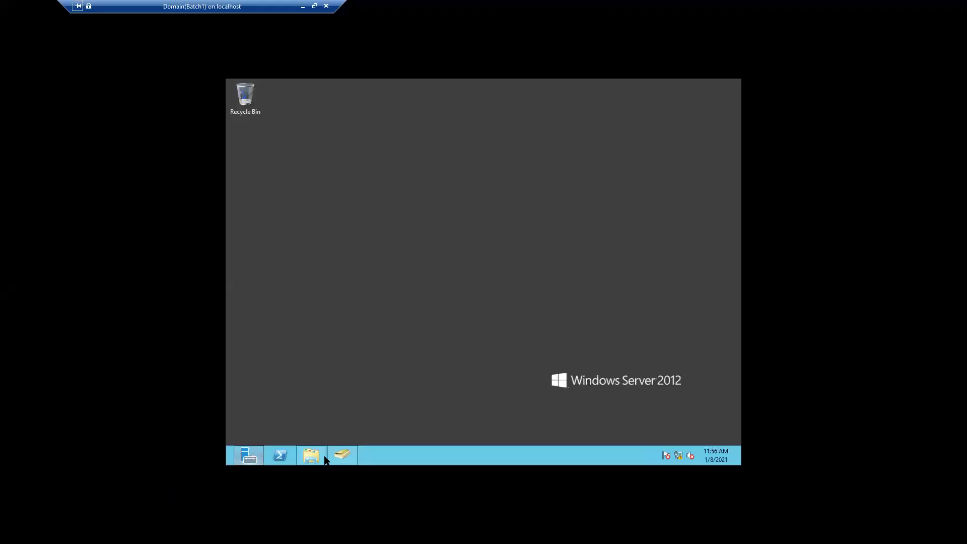
pyautogui.moveTo(339, 455)
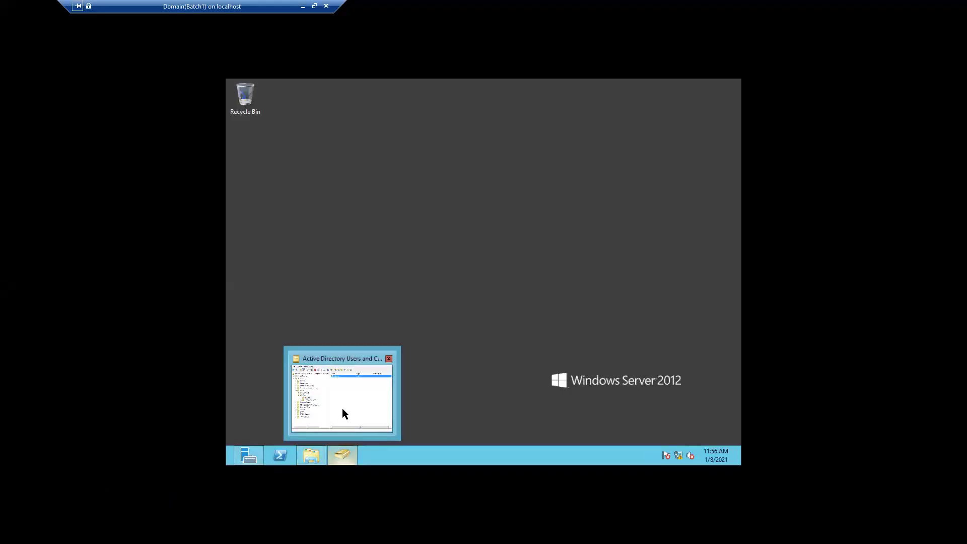
pyautogui.click(343, 408)
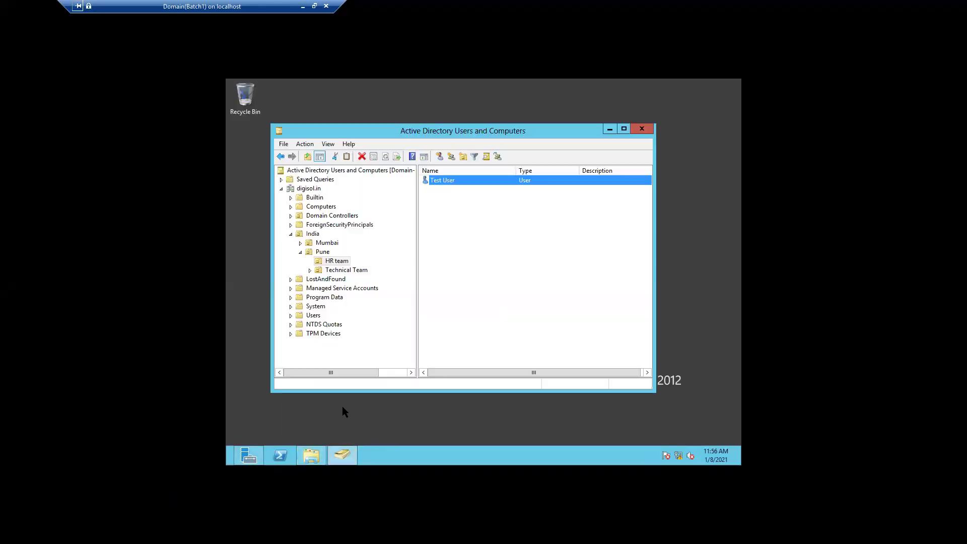
pyautogui.doubleClick(443, 183)
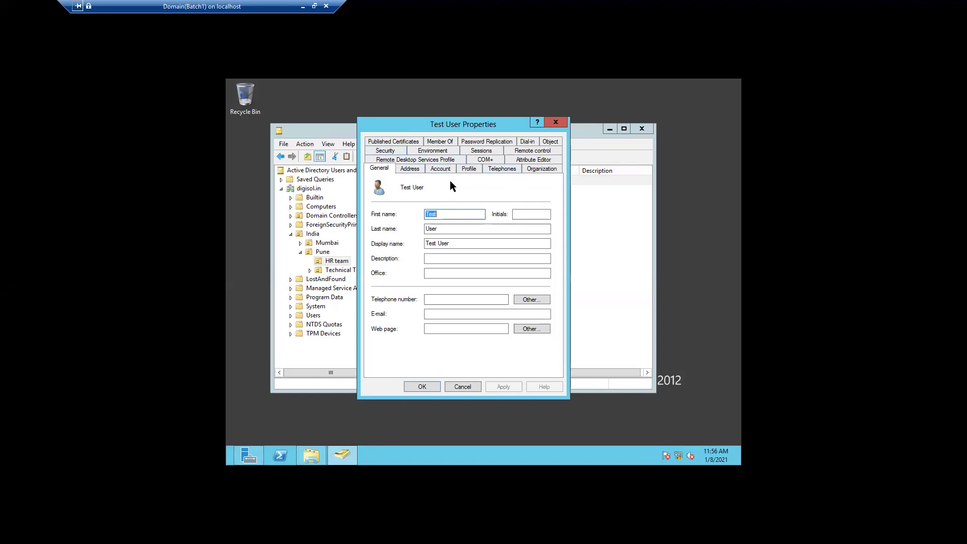
# Step: Add Test User to HR Group from the Member Of tab
pyautogui.click(433, 141)
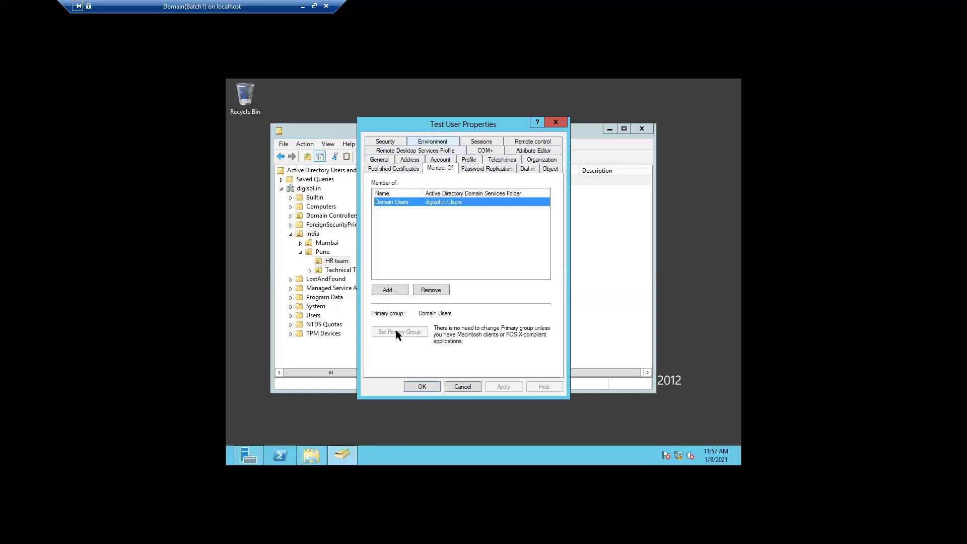
pyautogui.click(384, 290)
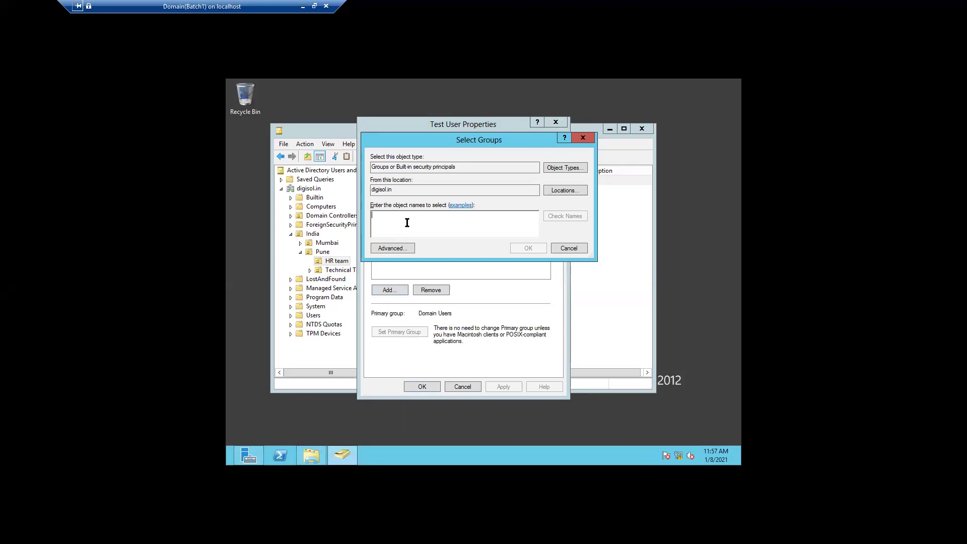
pyautogui.write('hr')
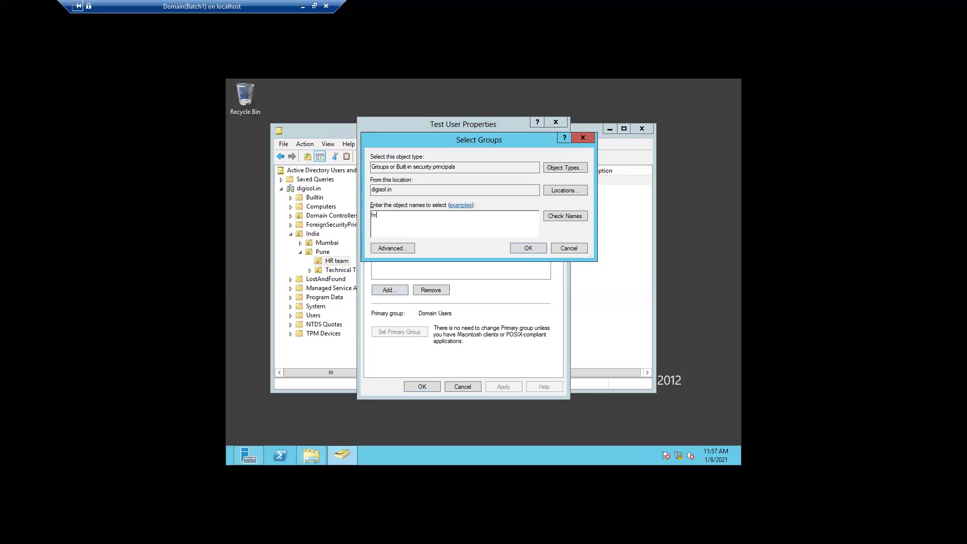
pyautogui.click(561, 217)
pyautogui.click(527, 248)
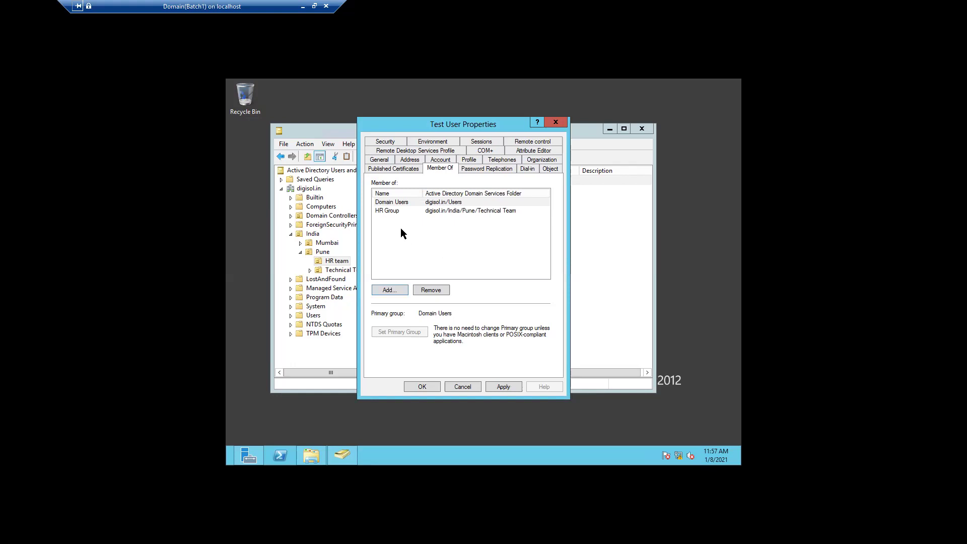
# Step: Remove the HR Group membership and apply, leaving only Domain Users
pyautogui.click(400, 213)
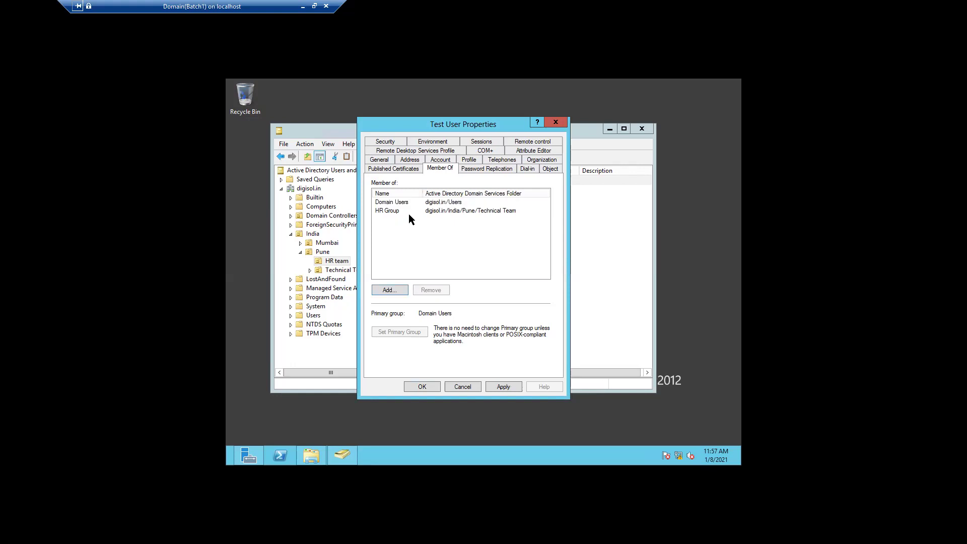
pyautogui.click(391, 211)
pyautogui.click(425, 287)
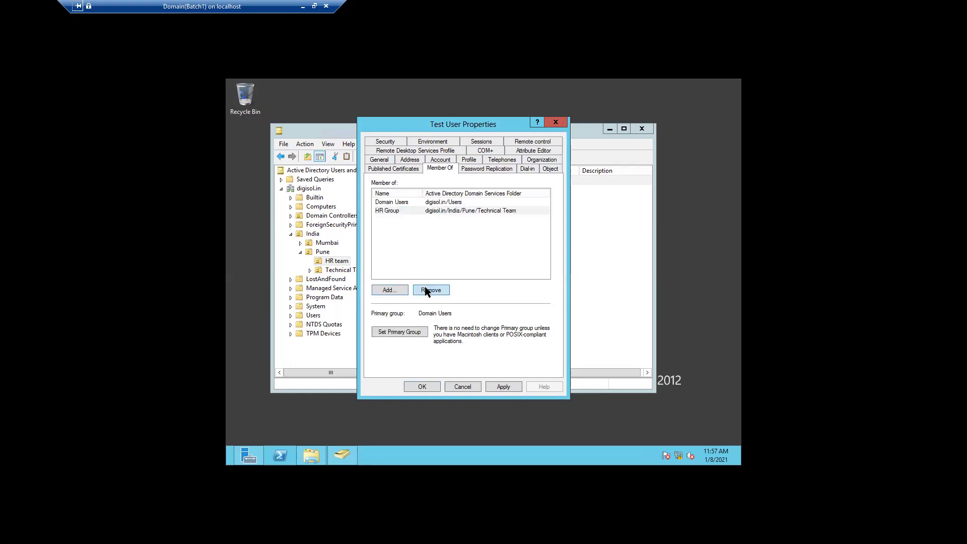
pyautogui.click(512, 301)
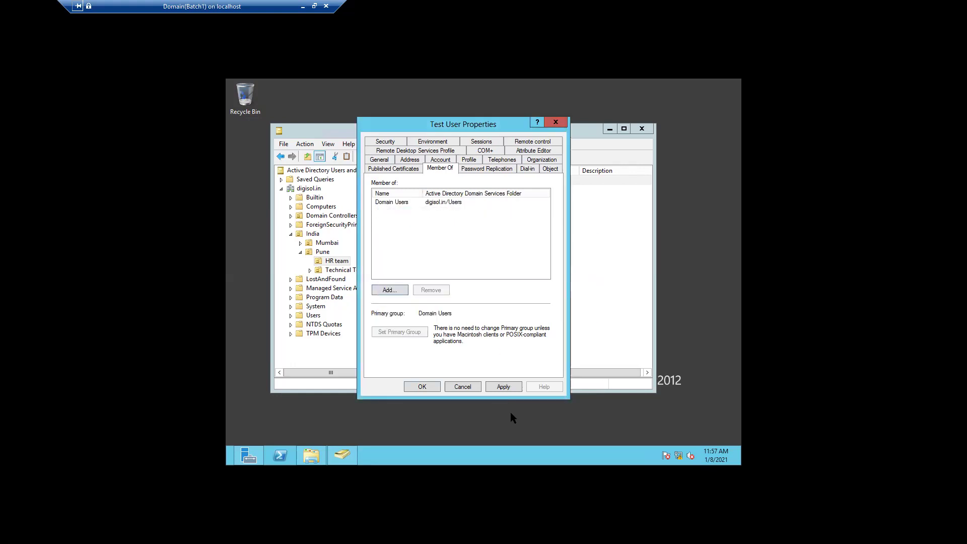
pyautogui.click(503, 387)
pyautogui.click(423, 386)
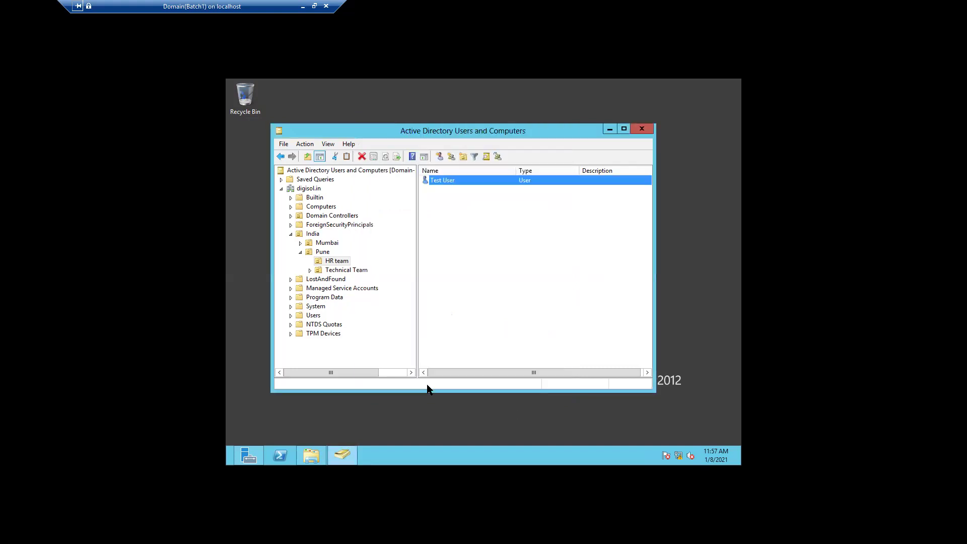
pyautogui.press('F2')
pyautogui.press('Return')
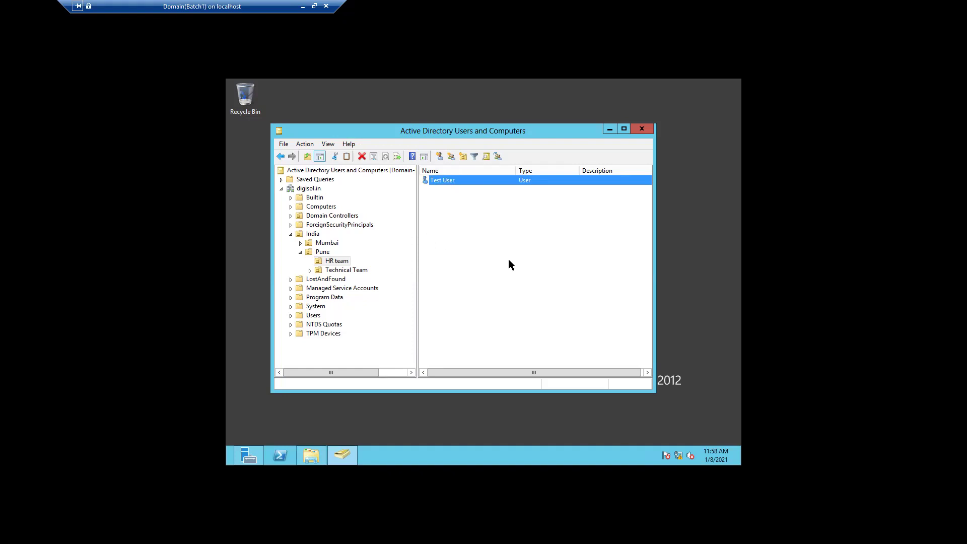